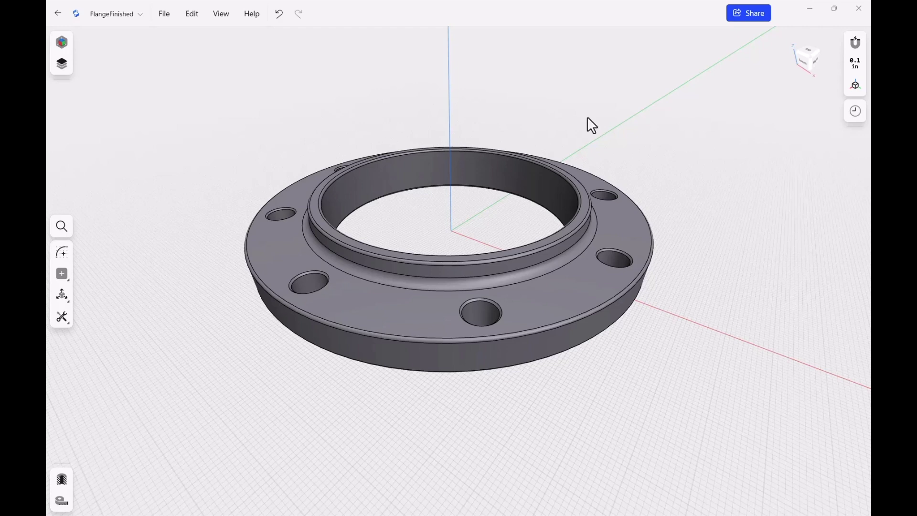
Show the item list of the finished flange and open Sketch 01 to examine its dimensioned revolve profile
click(63, 64)
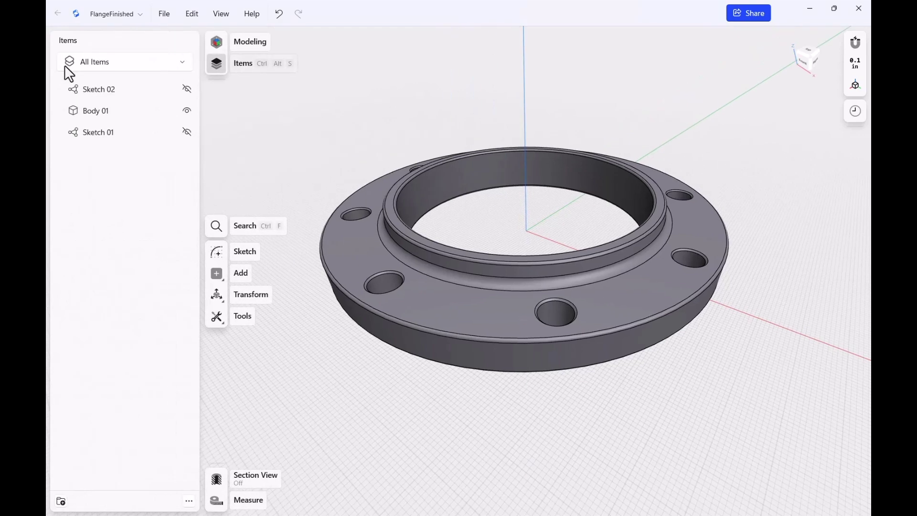
click(141, 133)
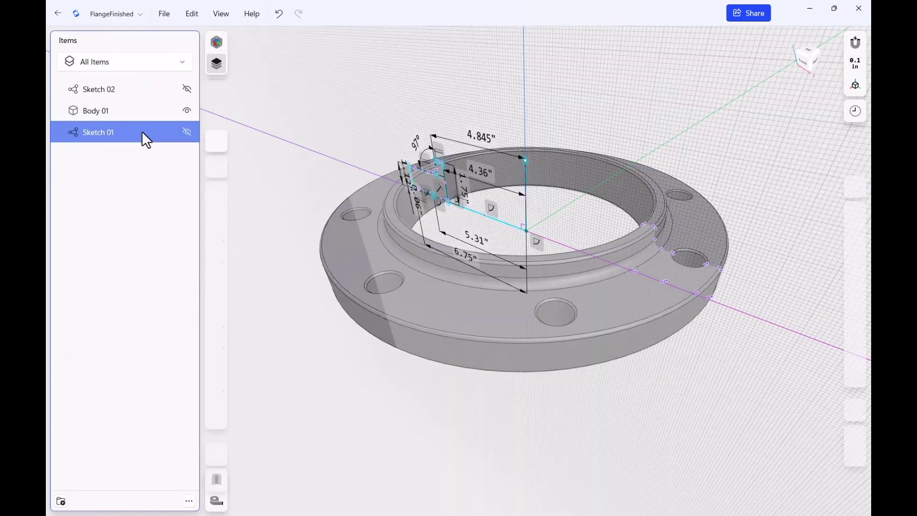
double_click(141, 132)
mouse_move(404, 333)
right_down()
mouse_move(438, 340)
mouse_move(424, 338)
right_up()
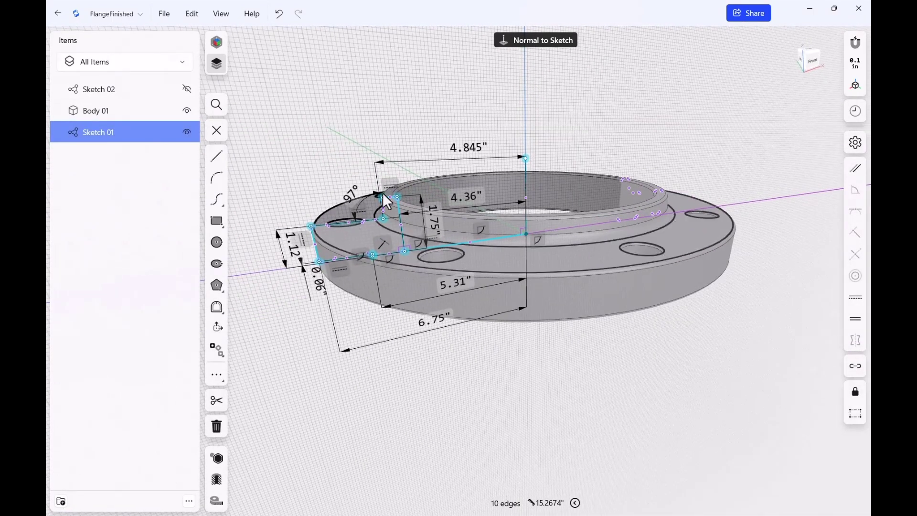
right_drag(608, 368, 619, 402)
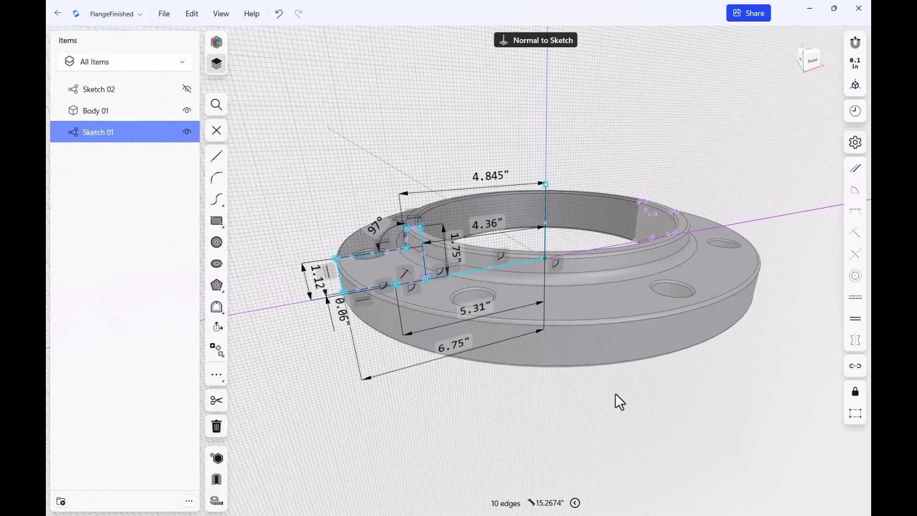
Examine the flange body and its bolt-hole sketch, and review the modeling history before leaving the sketch
click(136, 110)
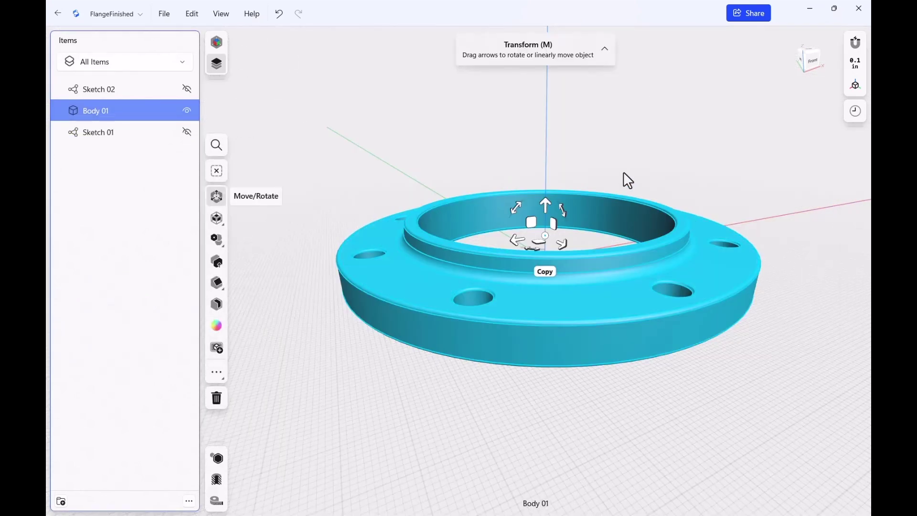
click(124, 89)
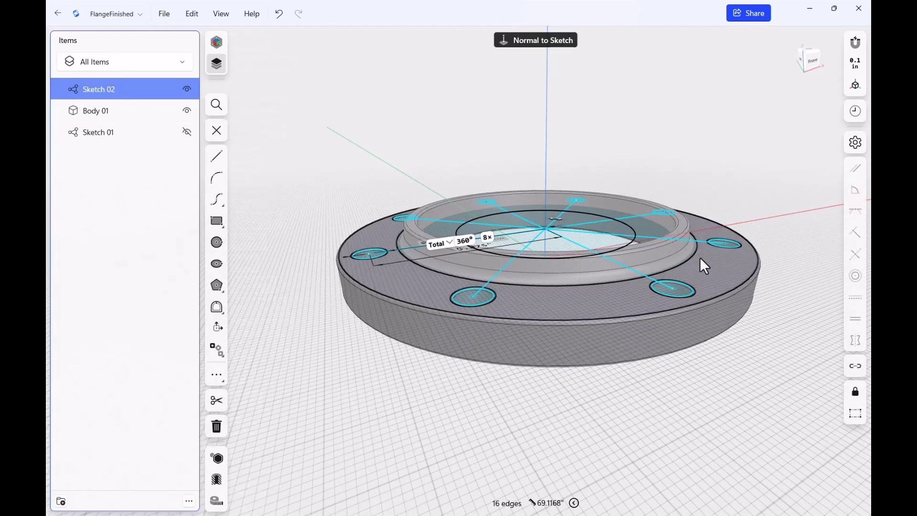
click(762, 189)
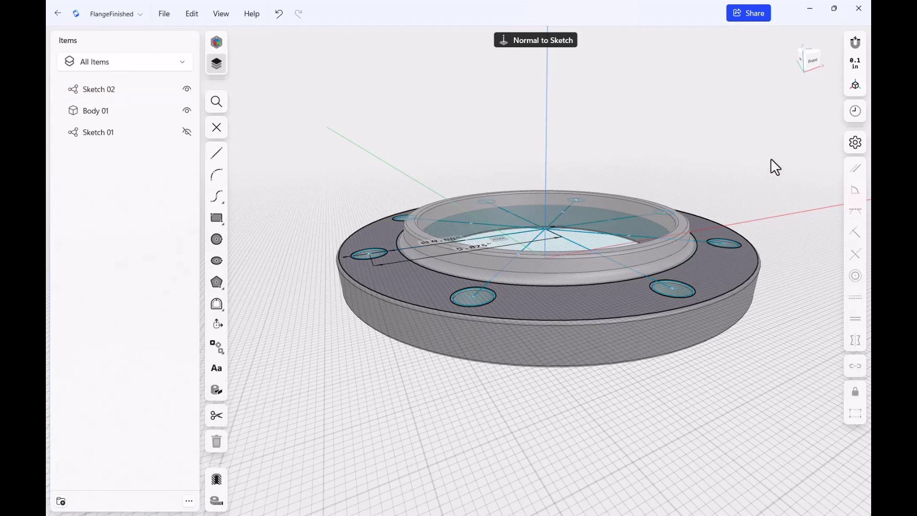
click(855, 112)
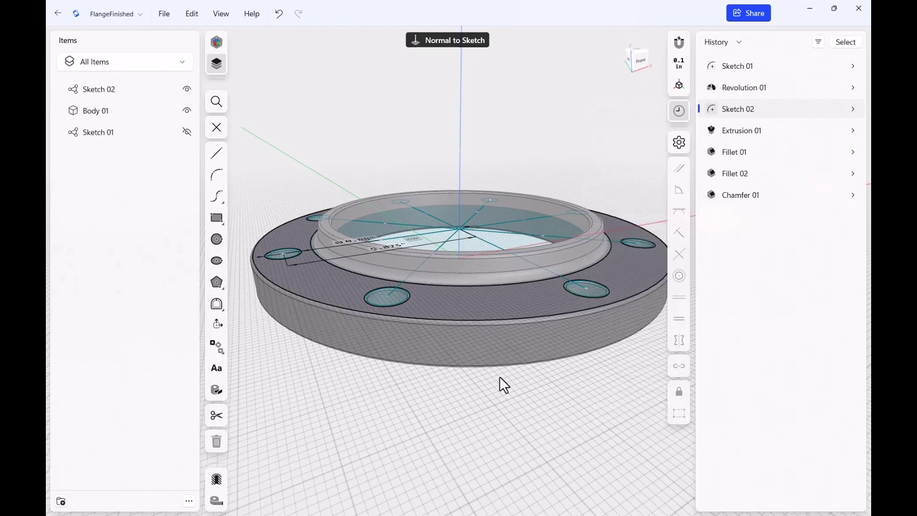
key(Escape)
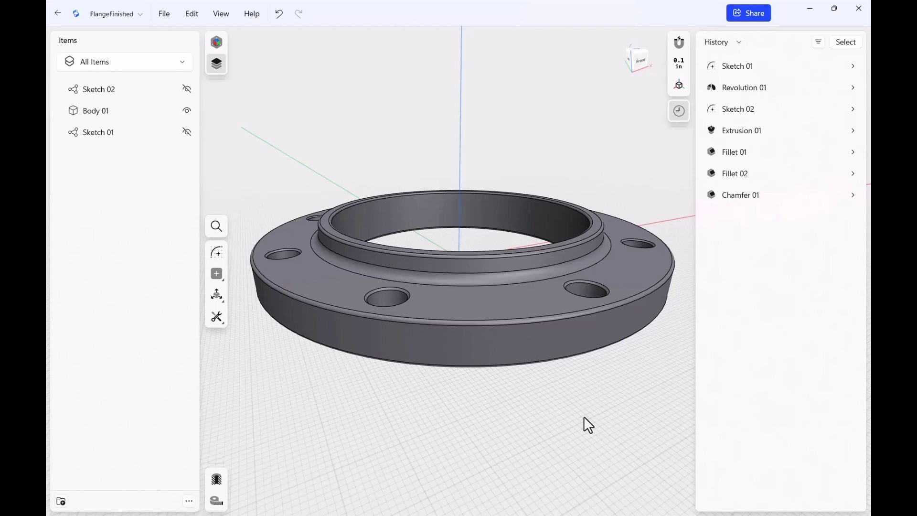
Switch to the PowerPoint slide show and review the flange's profile and bolt-circle dimension drawings
key(super+Tab)
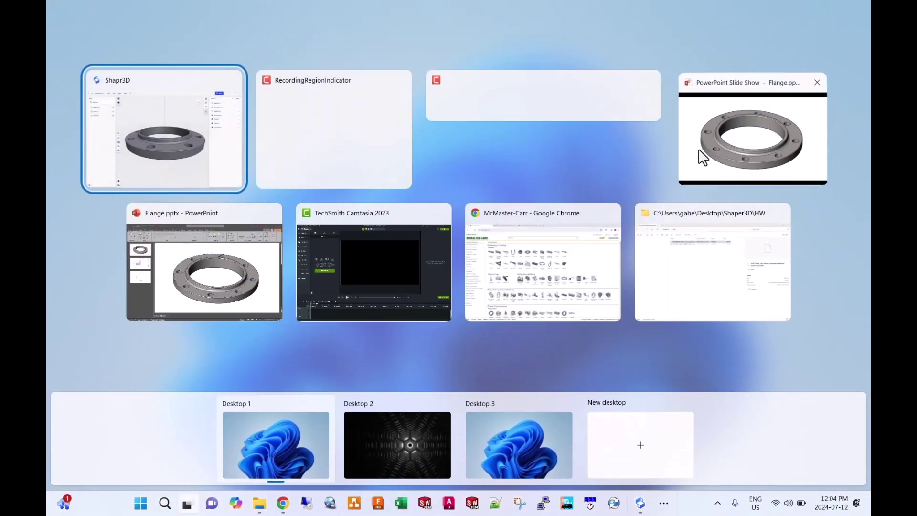
click(698, 148)
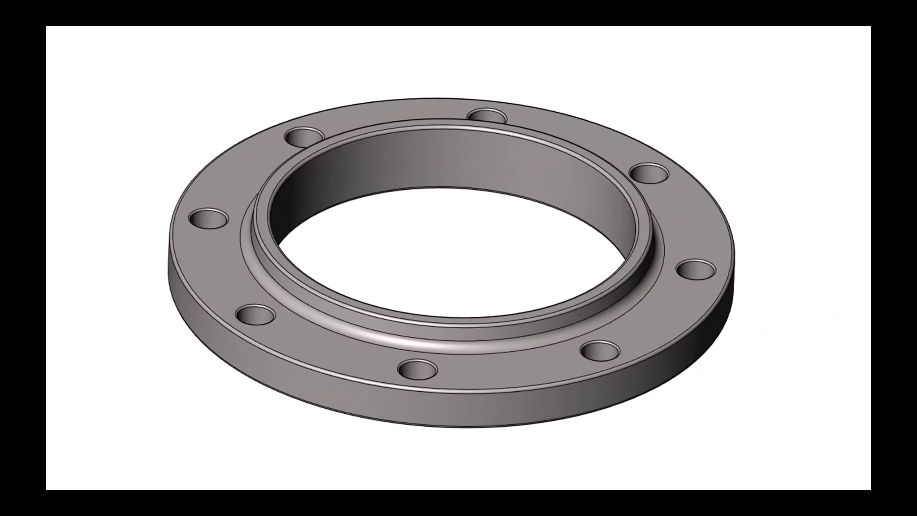
click(323, 219)
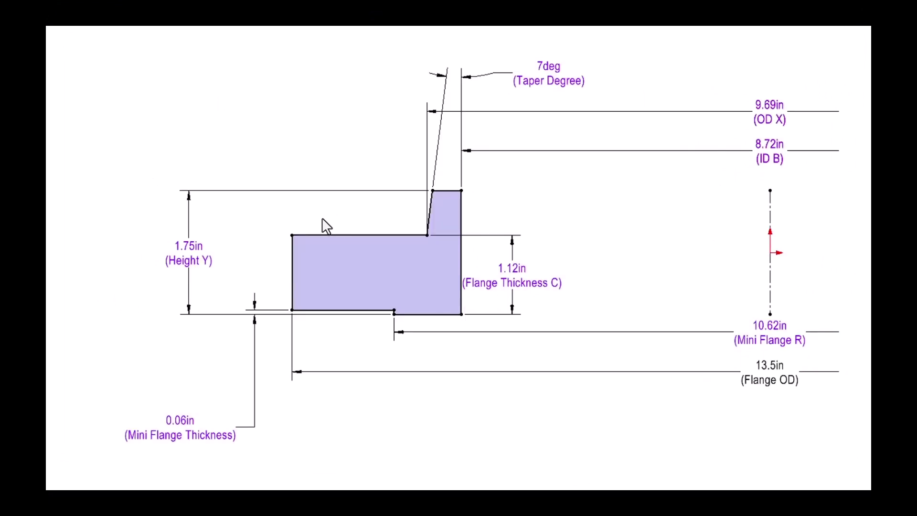
click(323, 219)
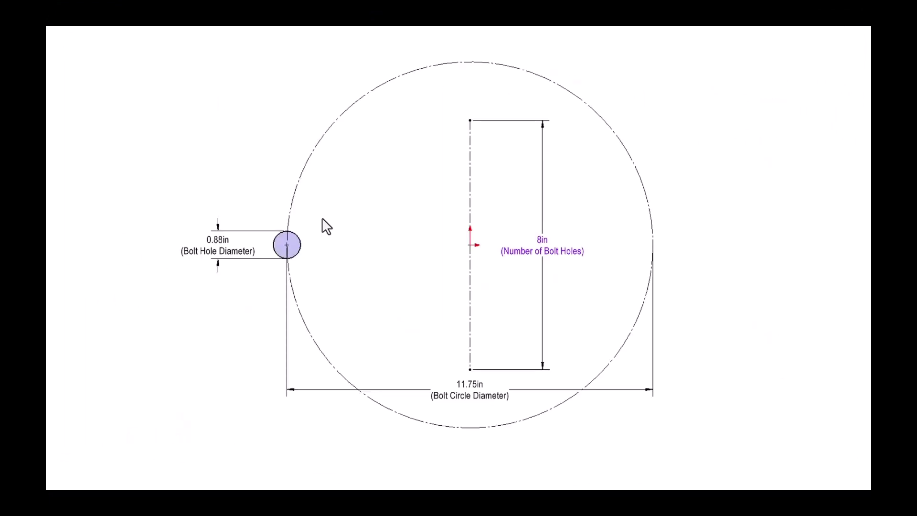
scroll(324, 222, up, 1)
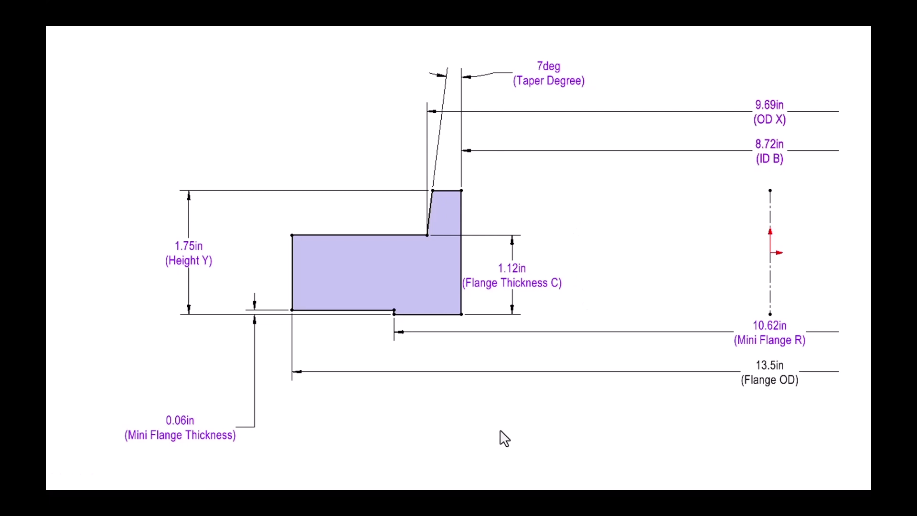
Switch back to Shapr3D and create a new project, with the item list and history hidden
key(super+Tab)
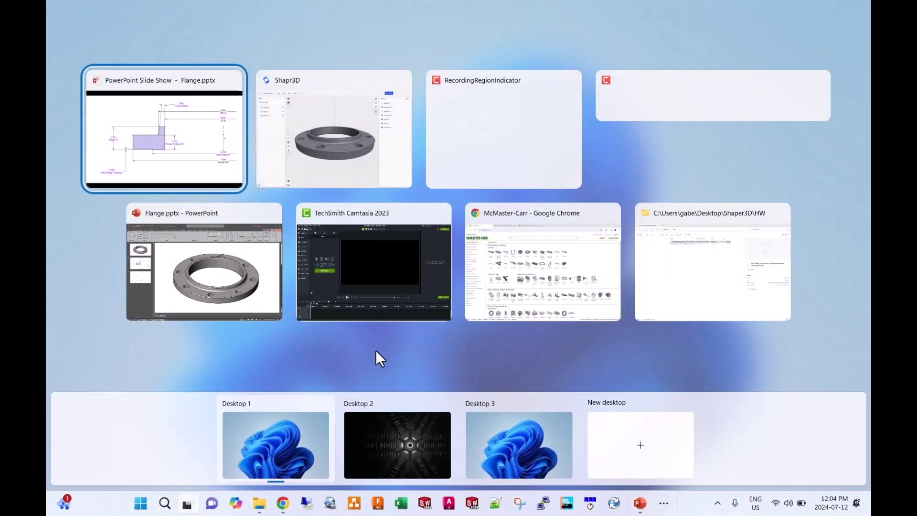
click(357, 184)
click(165, 13)
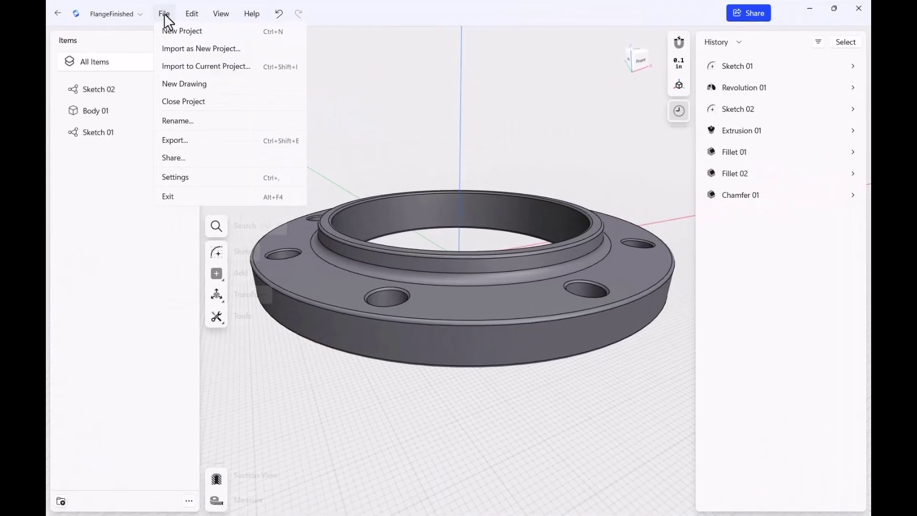
click(177, 31)
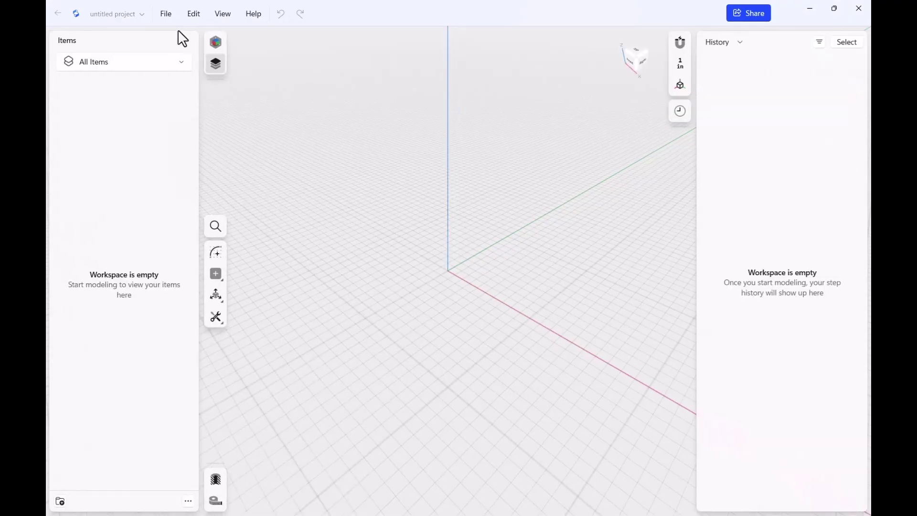
click(217, 64)
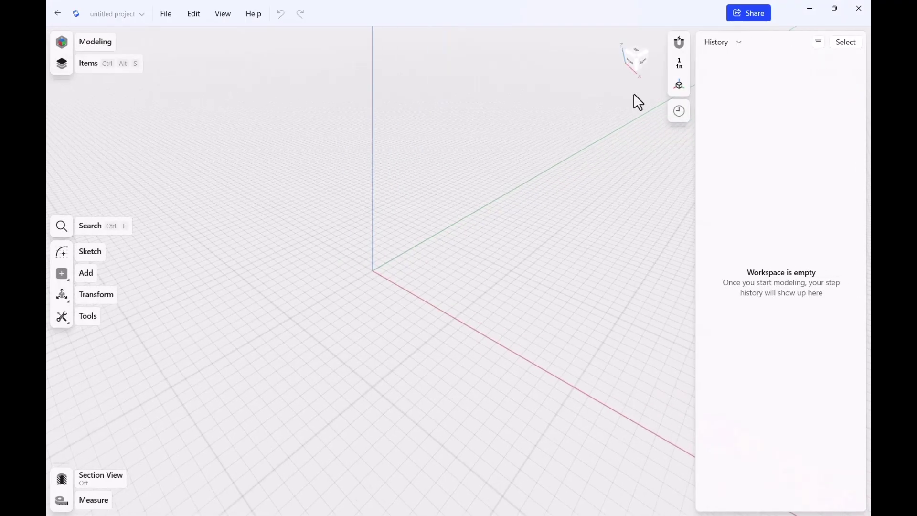
click(680, 110)
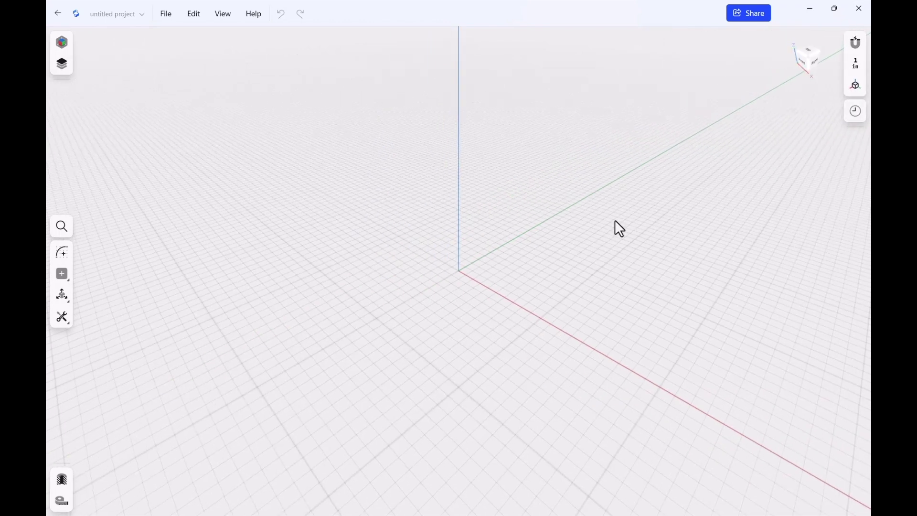
Start a sketch on the front plane and draw an 11 in vertical line upward from the origin
click(61, 252)
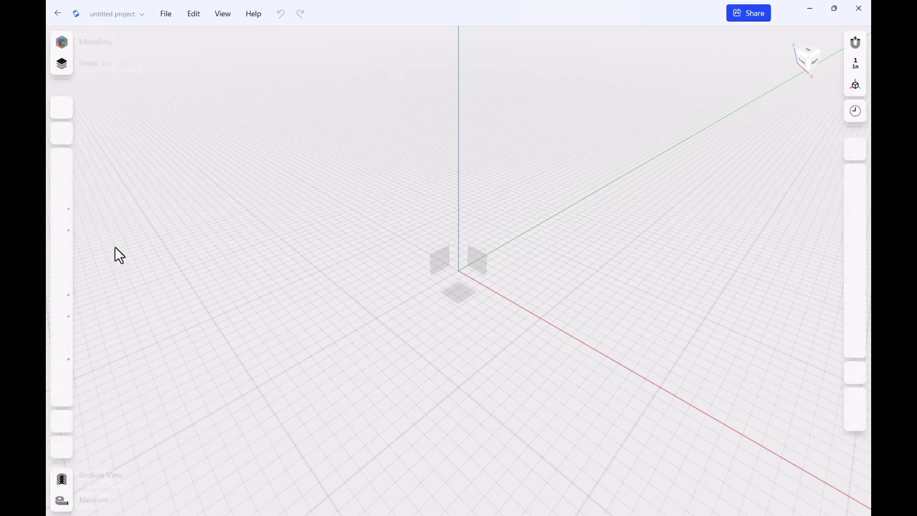
click(475, 258)
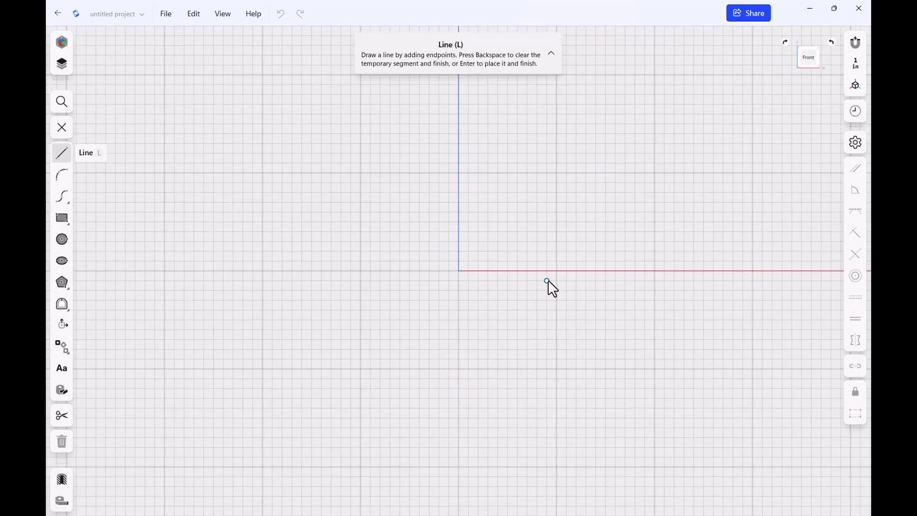
click(459, 272)
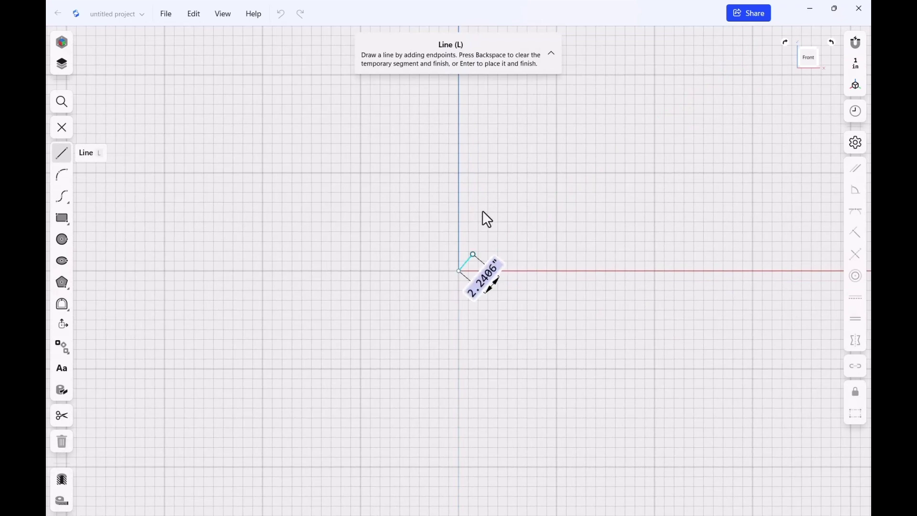
click(458, 163)
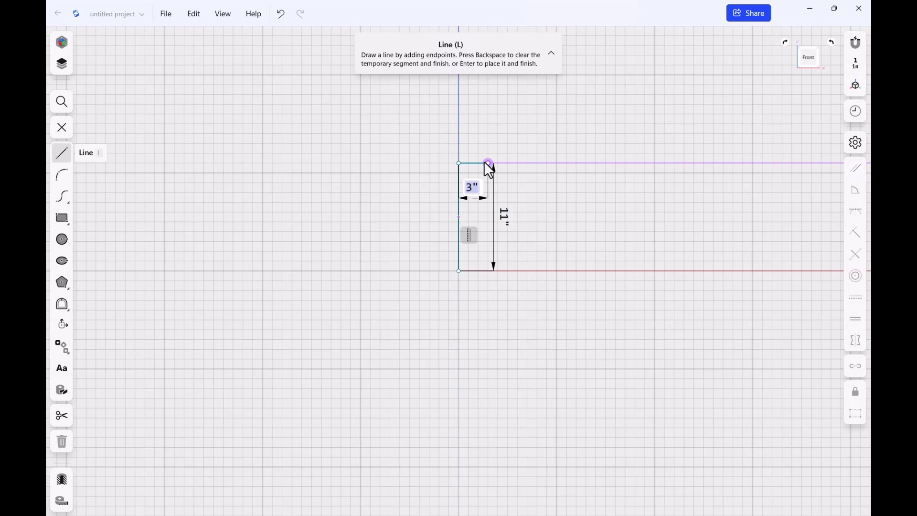
key(Escape)
Convert the vertical line at the origin to construction geometry
click(459, 197)
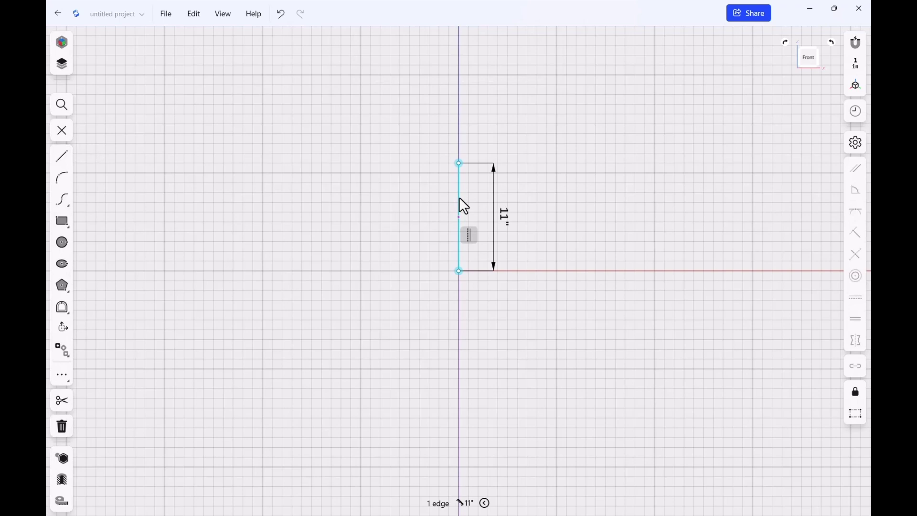
click(857, 416)
key(Escape)
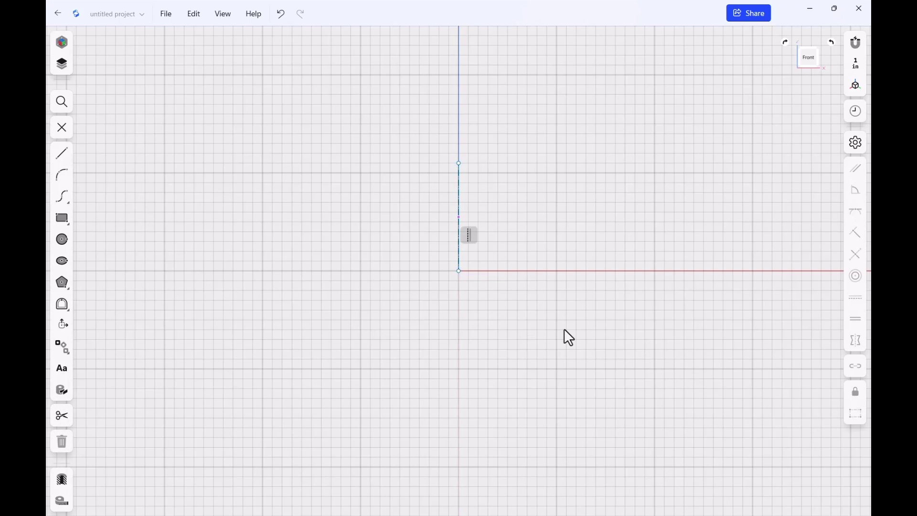
Draw a horizontal line about 13 in long from the origin leftward along the X axis
key(l)
click(458, 271)
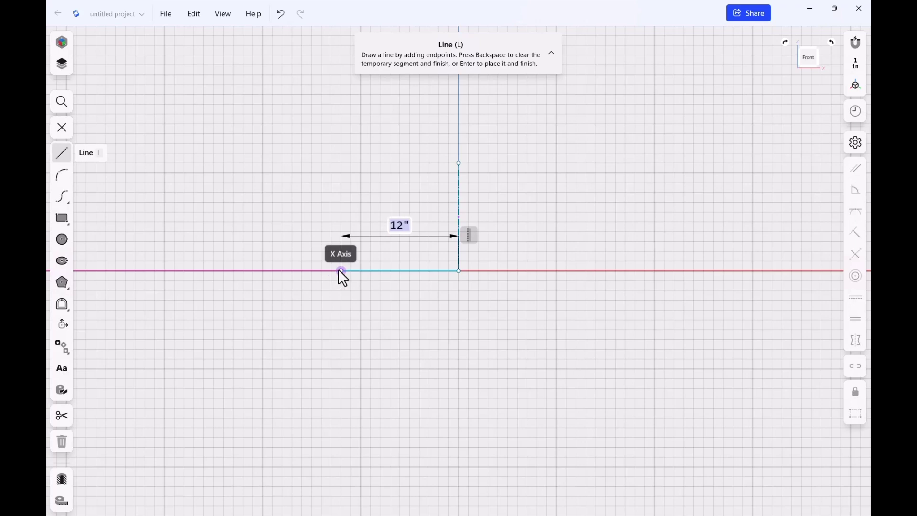
click(332, 271)
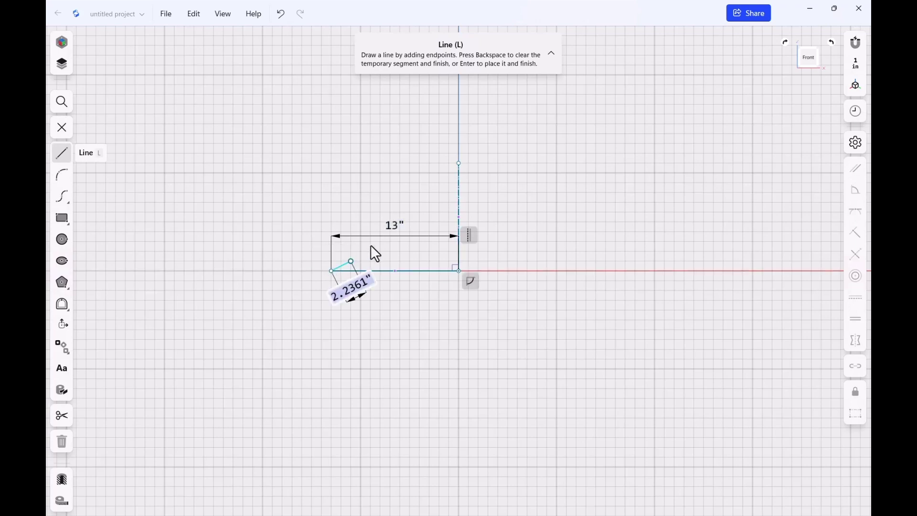
key(BackSpace)
key(Escape)
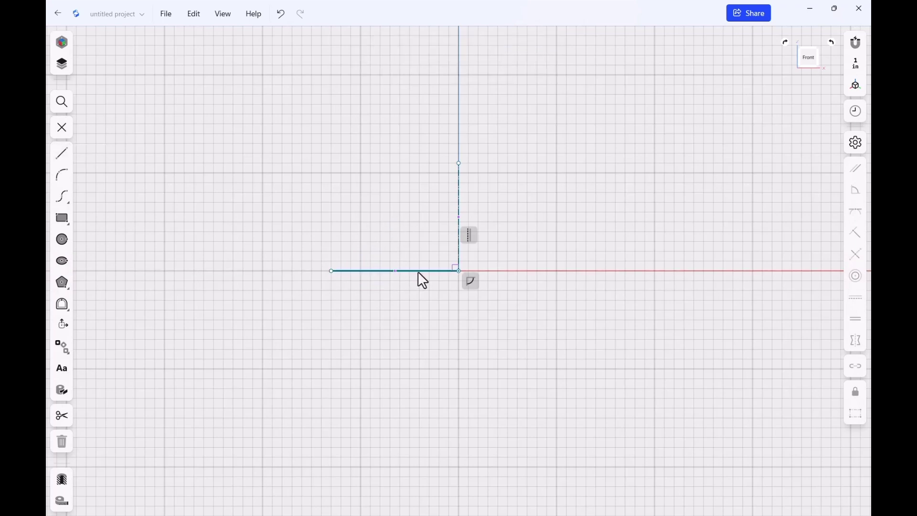
Set the horizontal line's length to half the inner diameter, 8.72/2 in
click(417, 271)
click(401, 225)
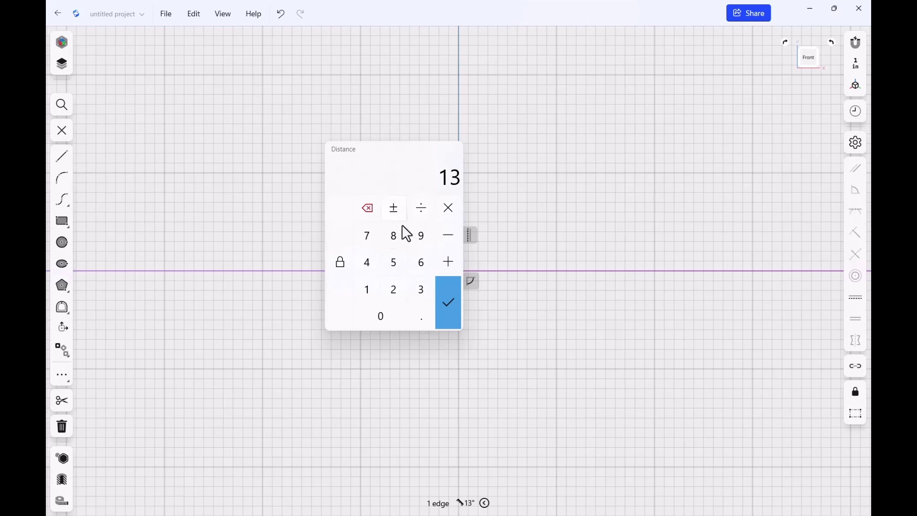
click(401, 239)
click(420, 318)
click(366, 239)
click(395, 290)
click(421, 208)
click(393, 298)
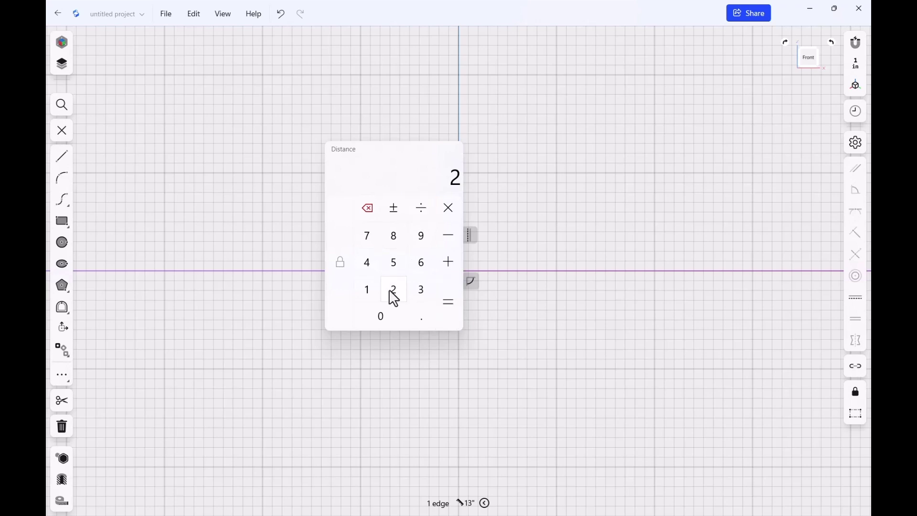
click(451, 311)
click(451, 312)
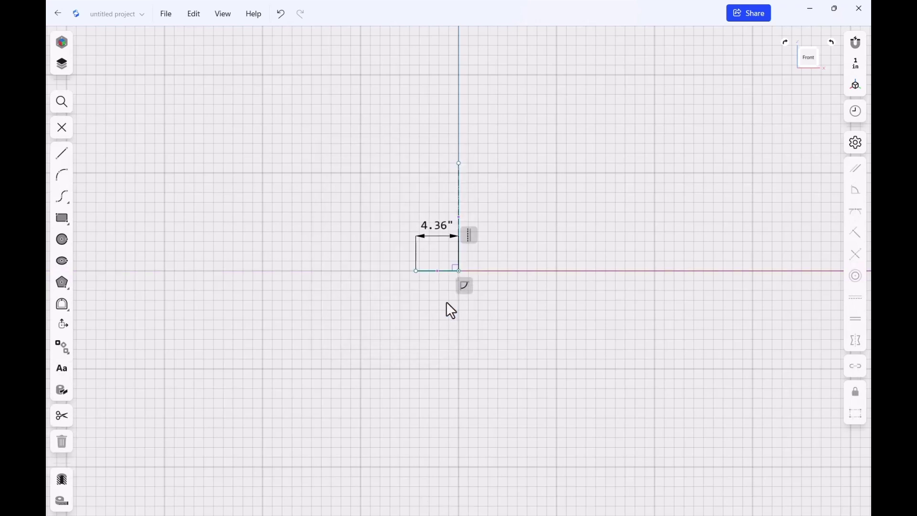
Convert the 4.36 in horizontal line to construction geometry
scroll(433, 313, up, 5)
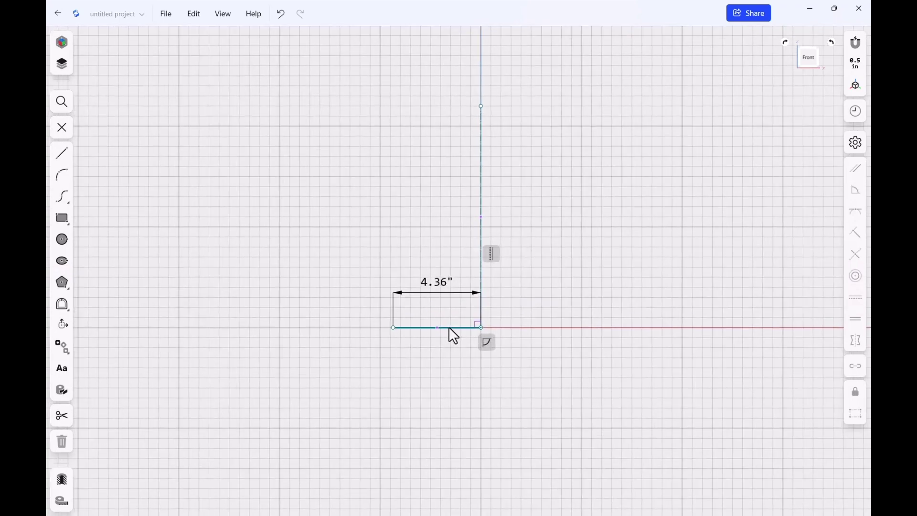
click(449, 328)
click(855, 414)
click(563, 337)
Draw a 1.75 in vertical line upward from the outer end of the horizontal construction line
key(l)
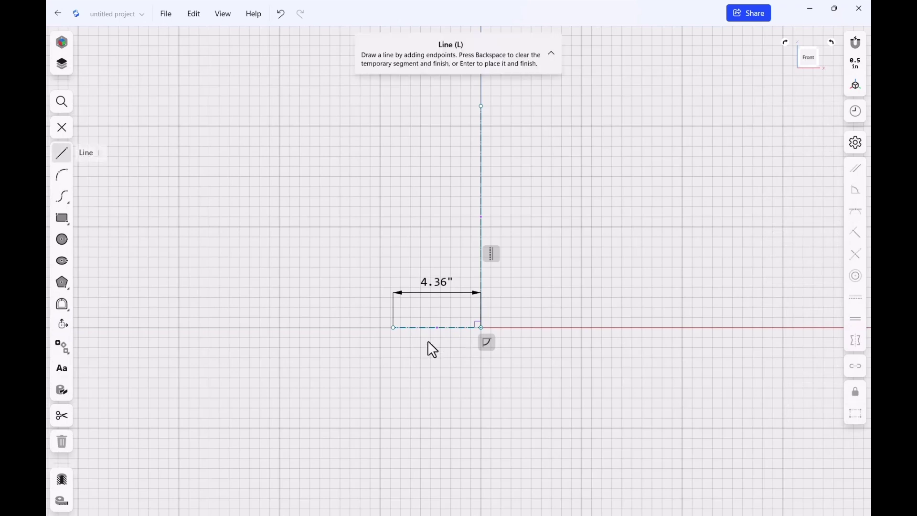
click(393, 327)
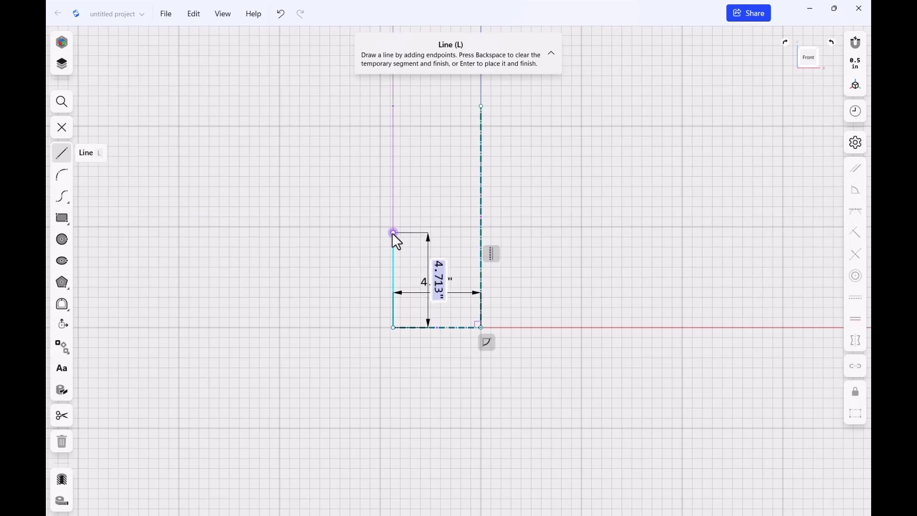
text(1.75)
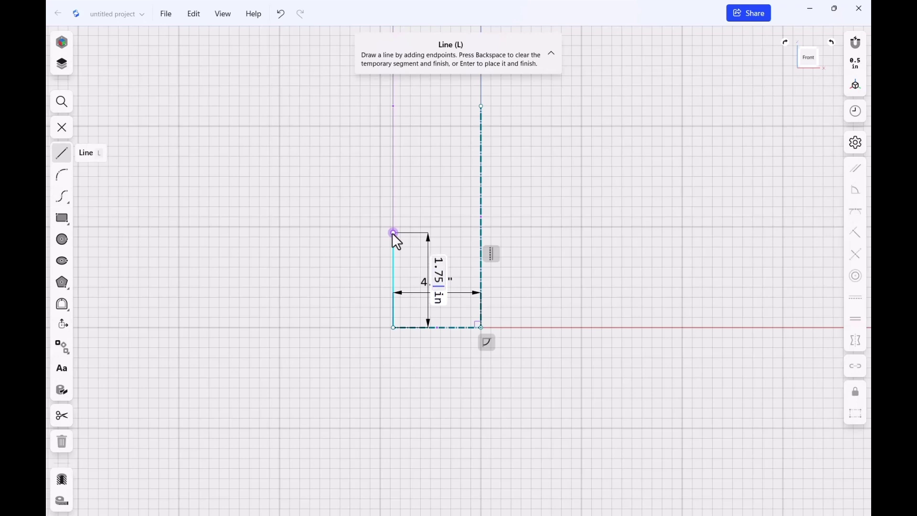
key(Tab)
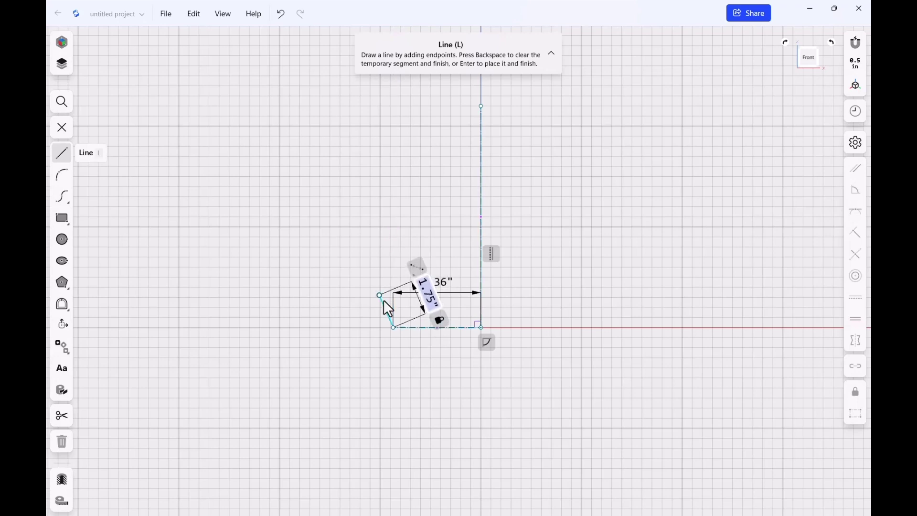
scroll(398, 354, up, 5)
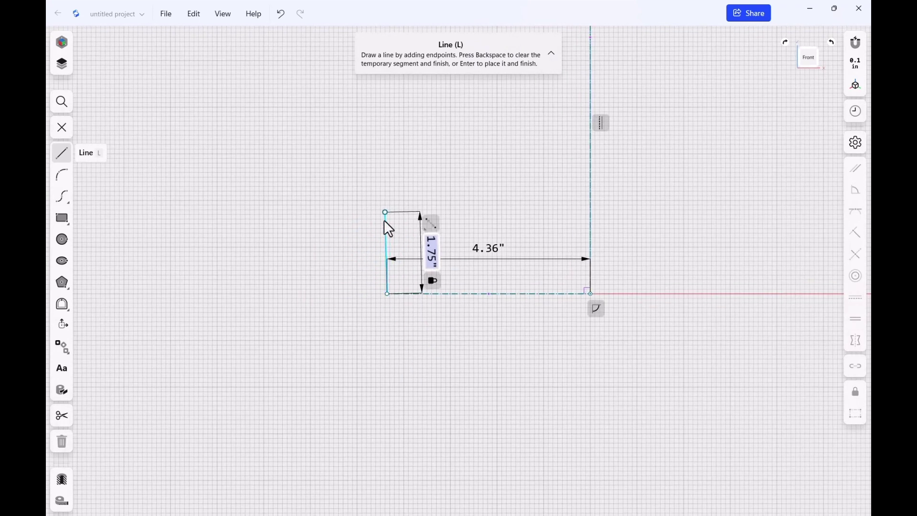
click(388, 222)
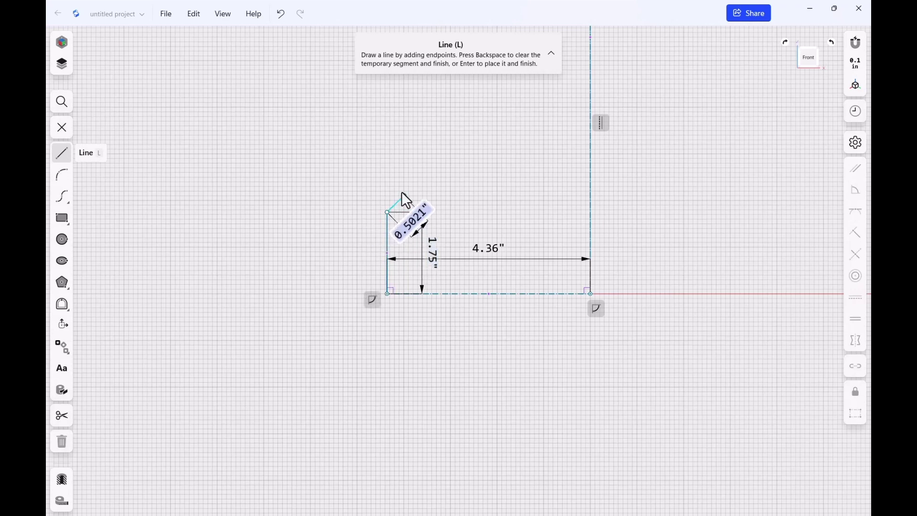
Complete the closed half cross-section with a top edge about 0.9 in, a slope, a 2.2 in ledge, a 1 in outer edge and a stepped underside
click(345, 212)
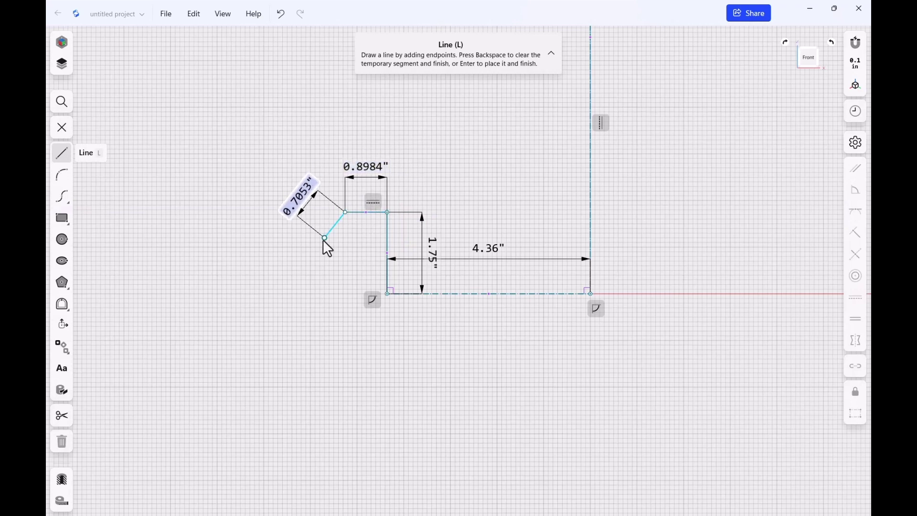
click(324, 237)
click(222, 237)
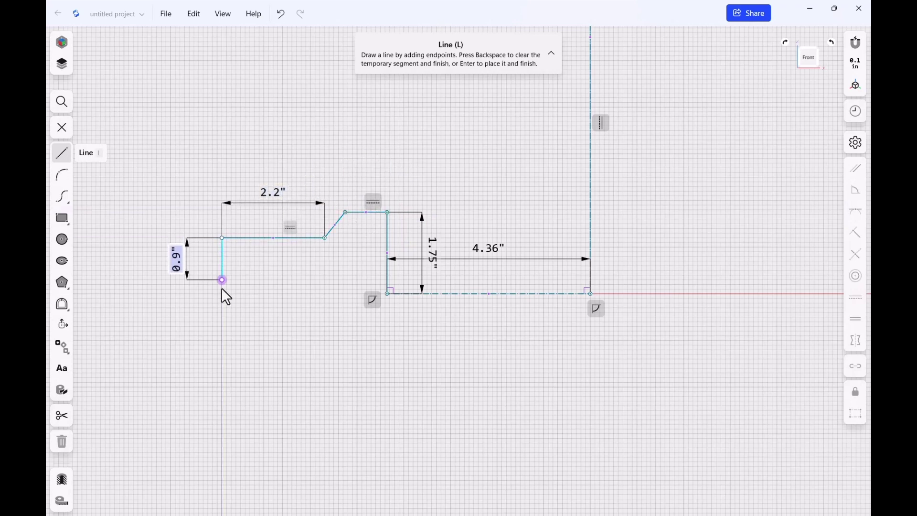
click(222, 285)
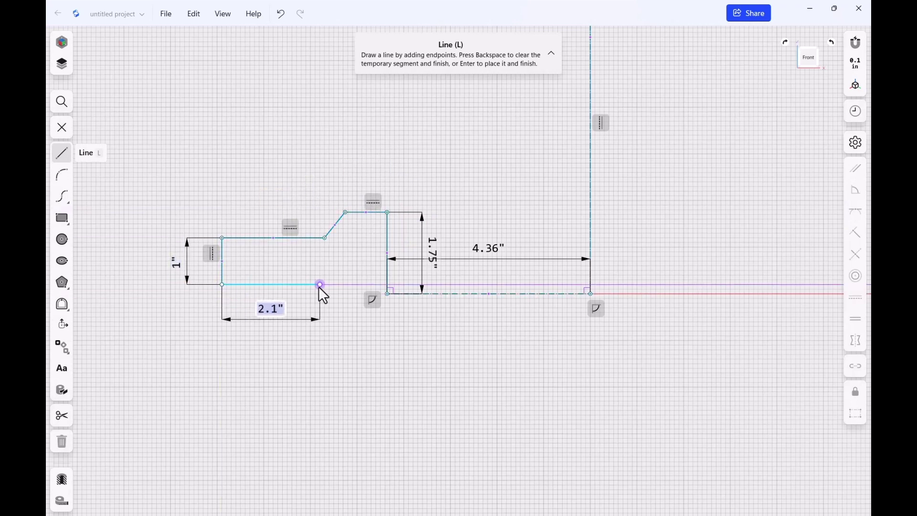
click(320, 288)
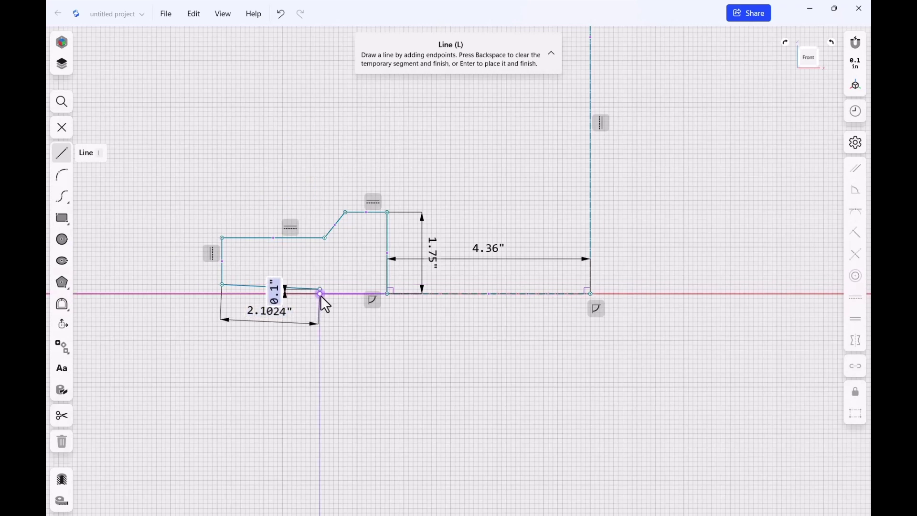
click(388, 294)
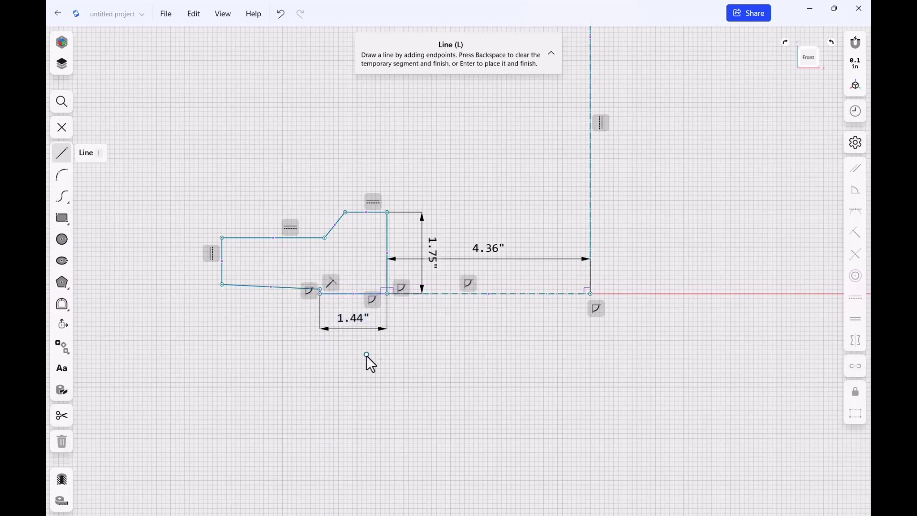
key(Escape)
click(304, 369)
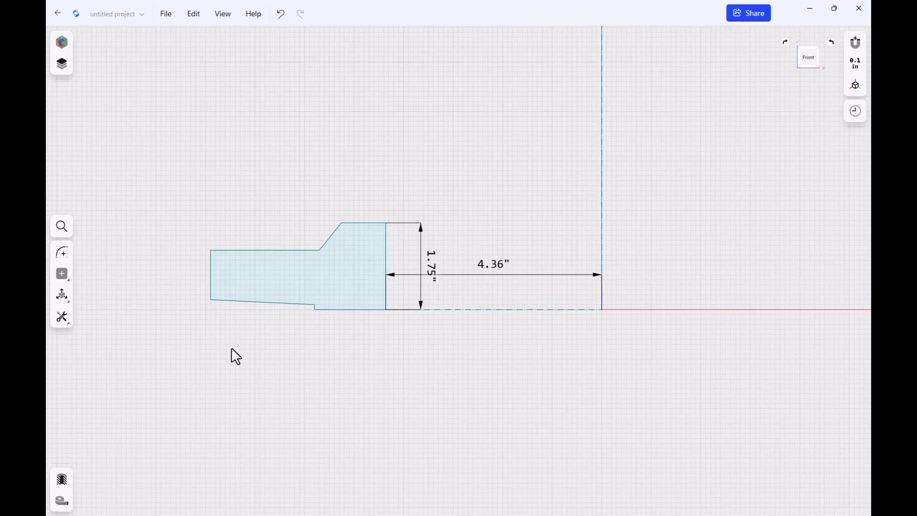
Constrain the slanted underside edge and the 4.36 in construction line to be horizontal
double_click(271, 304)
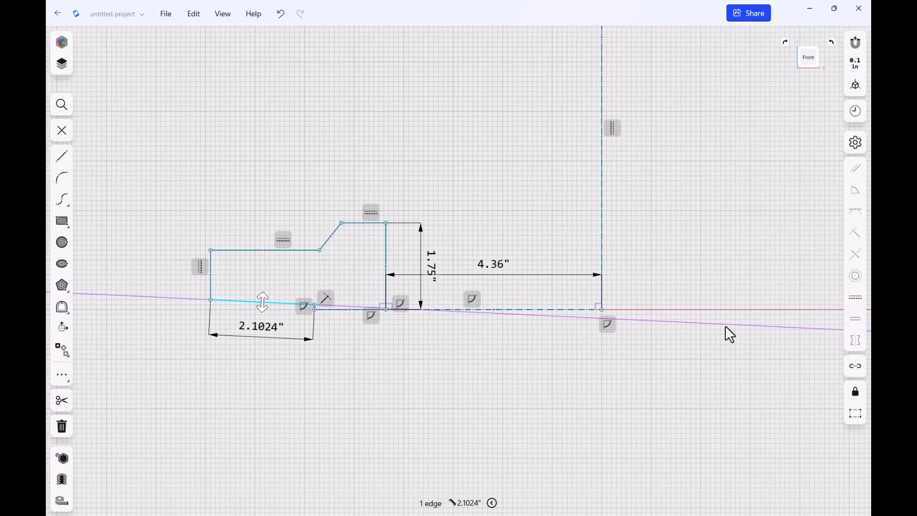
click(855, 300)
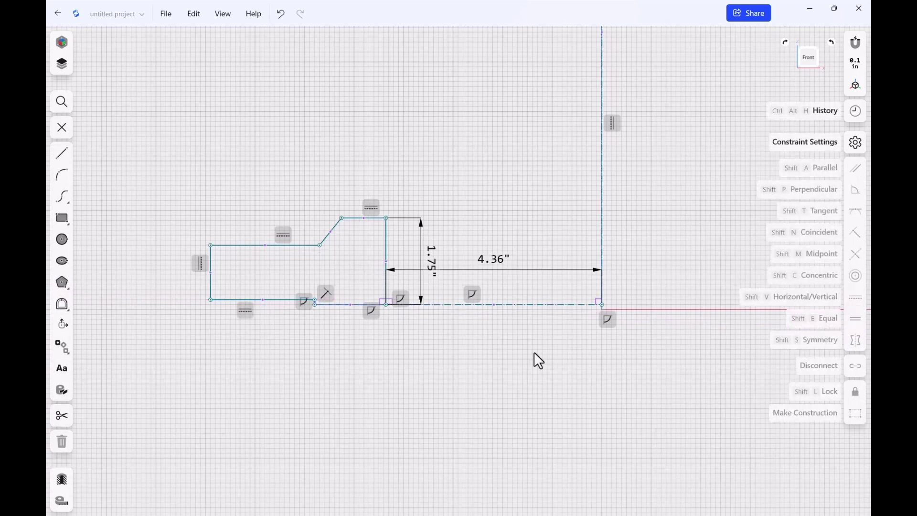
click(398, 386)
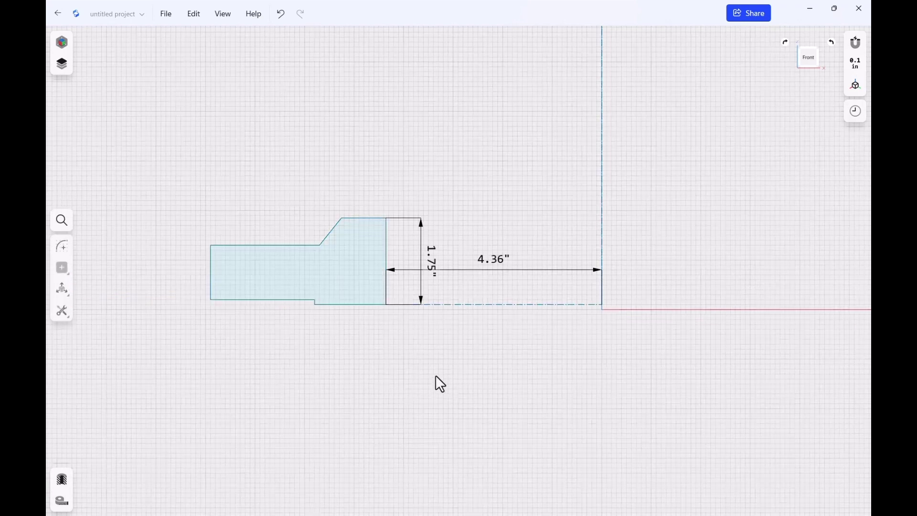
click(517, 305)
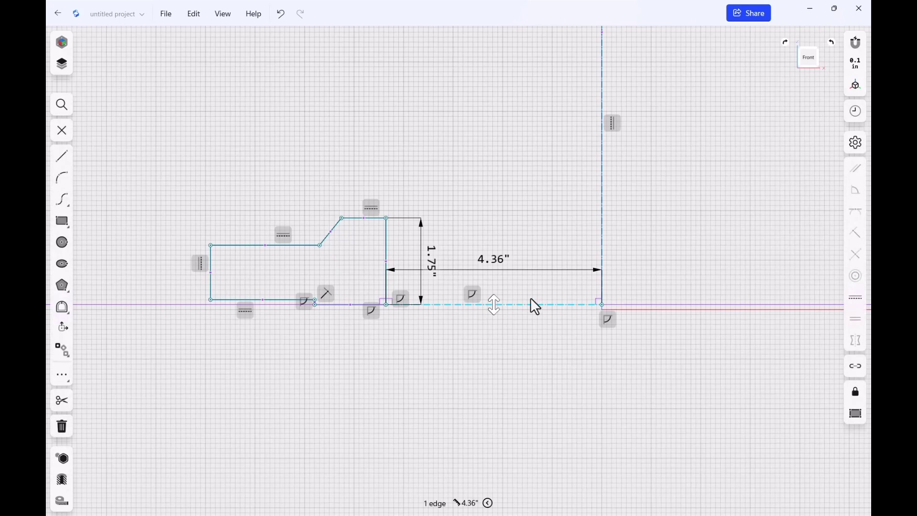
click(856, 299)
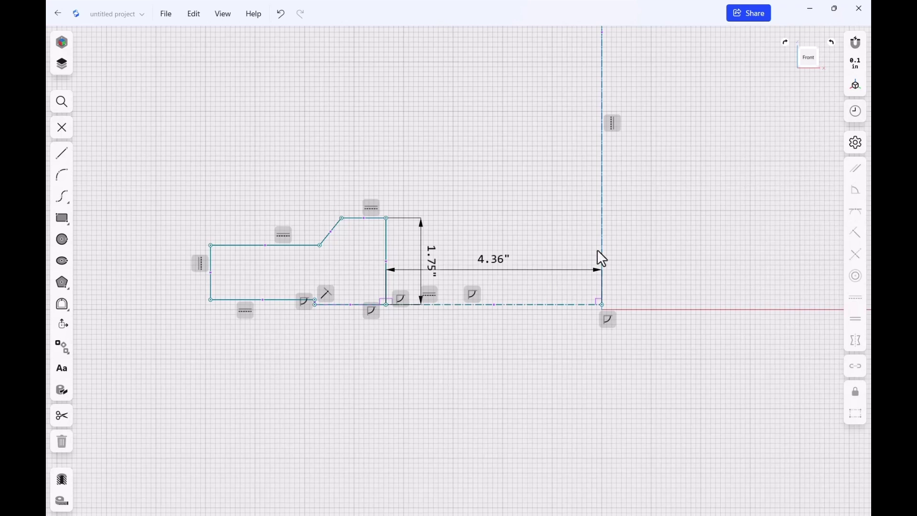
Set the distance from the vertical construction axis to the outer corner of the raised bottom face to 5.31 in
click(603, 237)
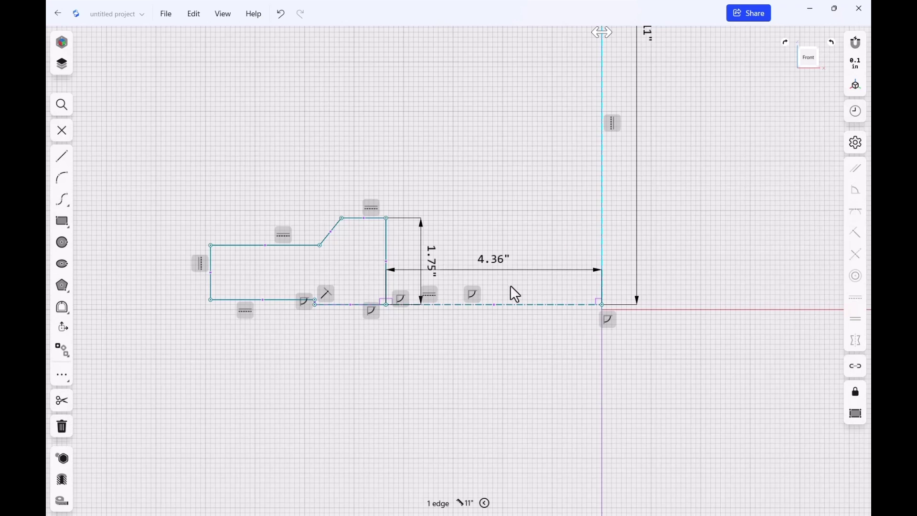
scroll(356, 387, up, 2)
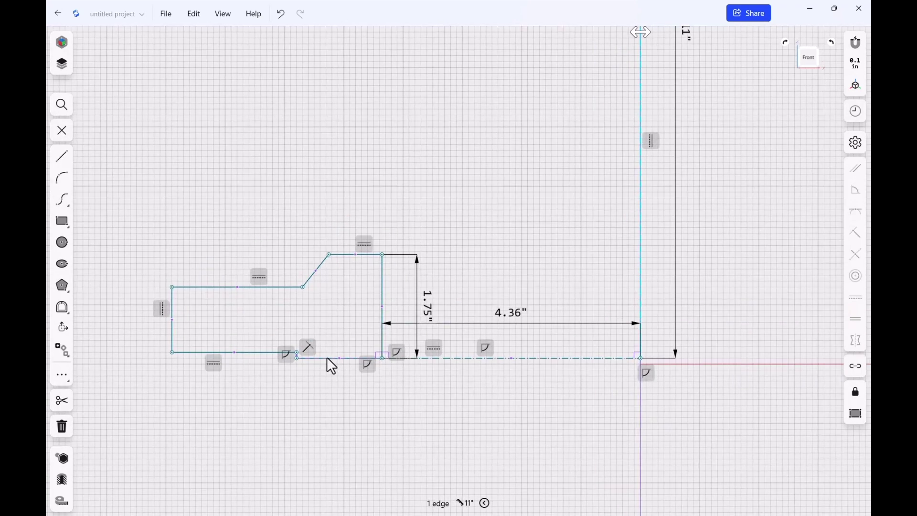
click(298, 359)
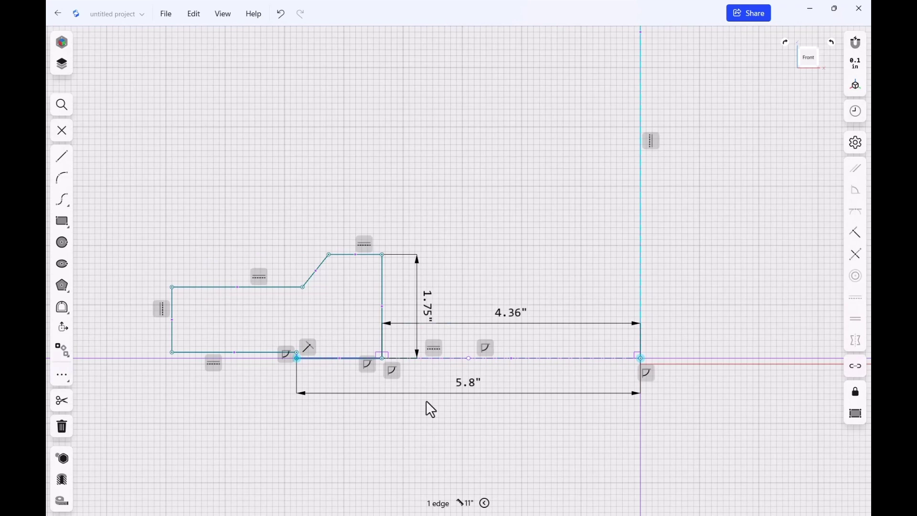
click(463, 385)
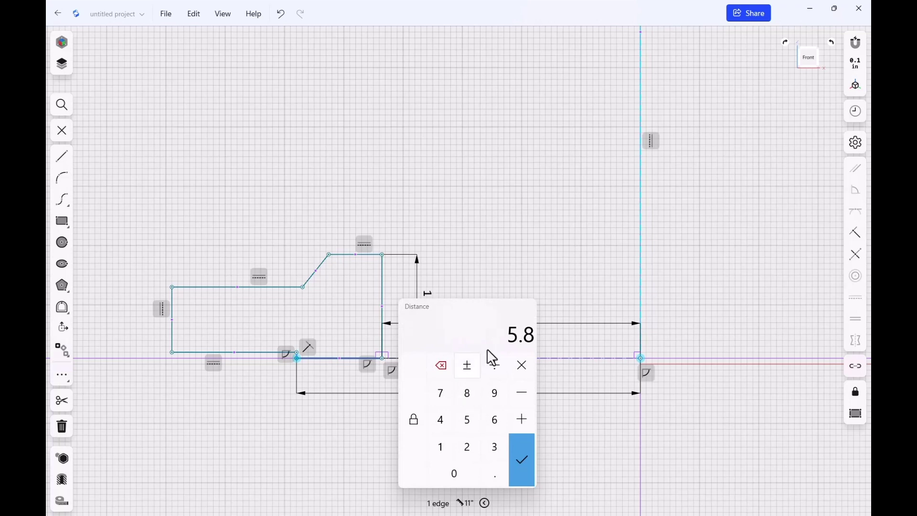
text(5.31)
key(Return)
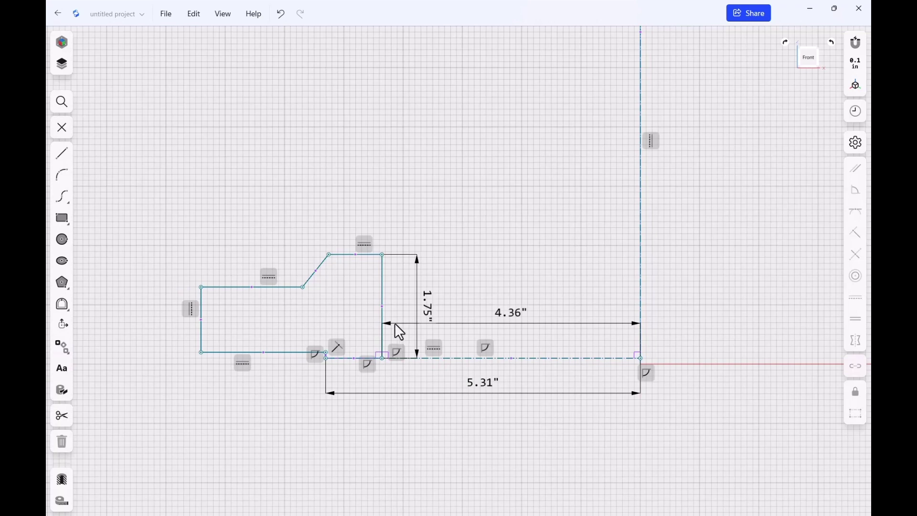
Dimension the distance from the vertical axis to the profile's outer lower corner below the sketch and set it to 6.75 in
click(640, 292)
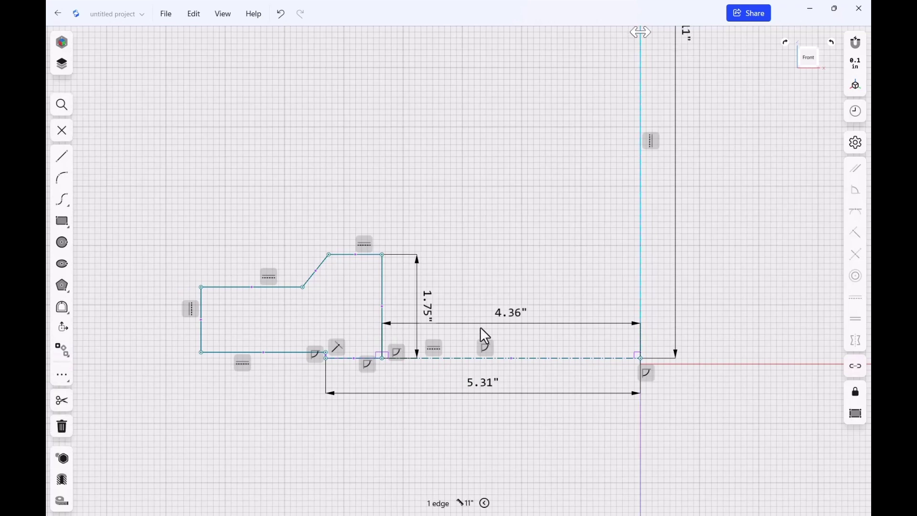
click(200, 352)
drag(437, 384, 411, 447)
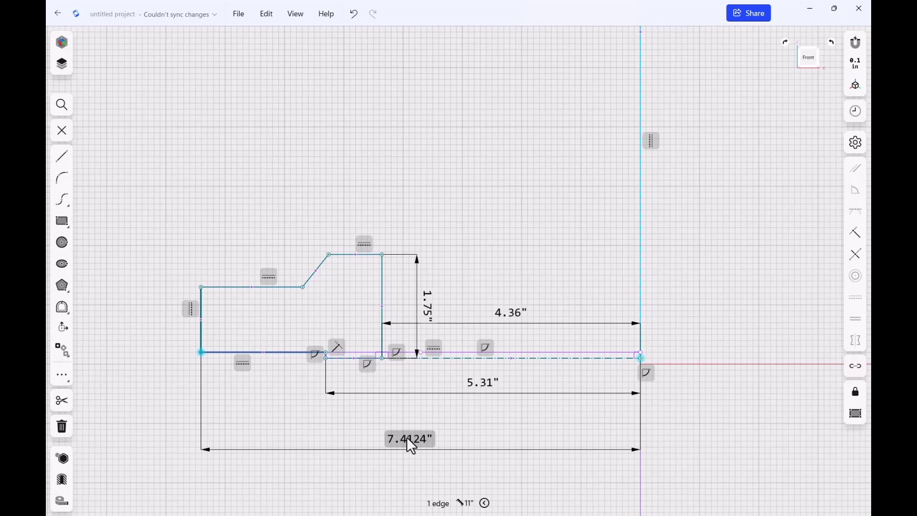
click(407, 438)
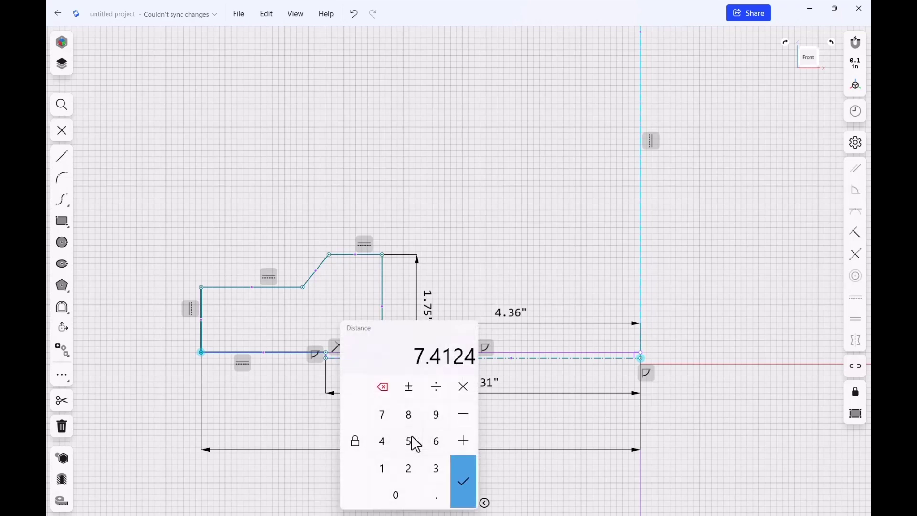
text(6.75)
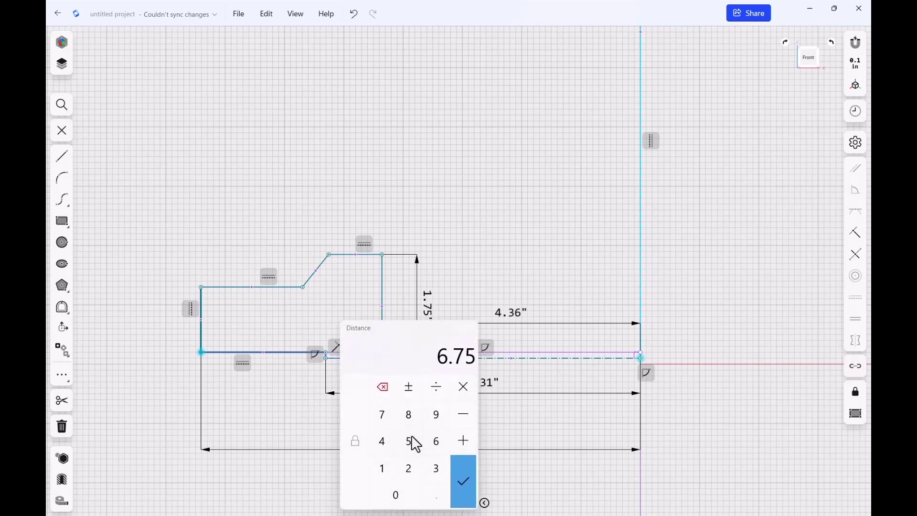
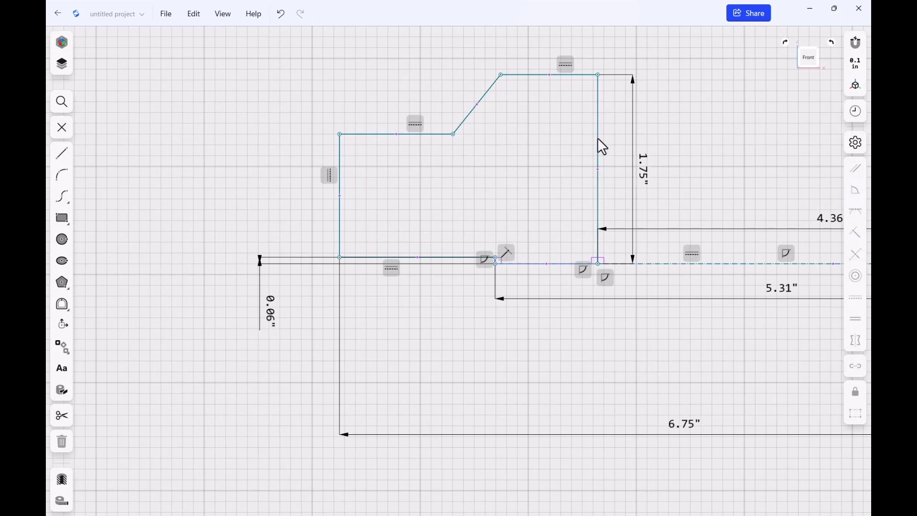
Constrain the profile's inner edge vertical and set the height from the bottom face to the outer ledge to 1.12 in
click(856, 299)
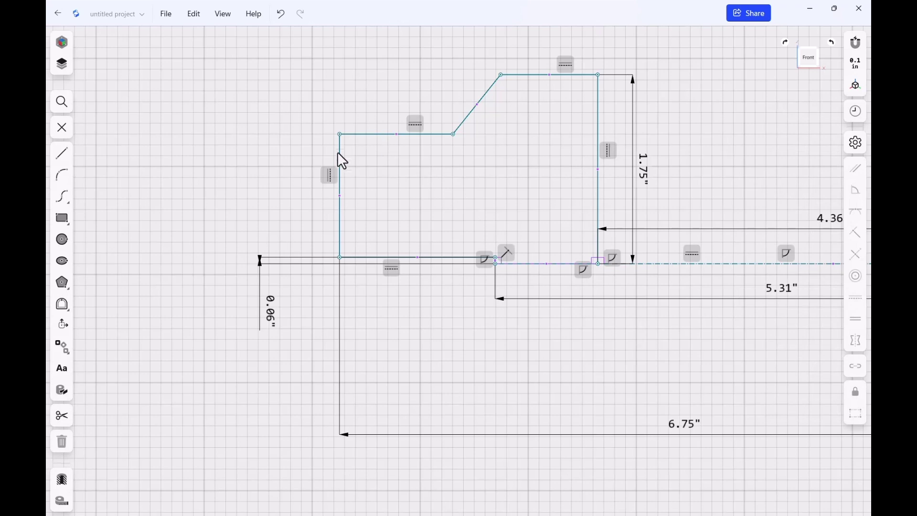
click(362, 135)
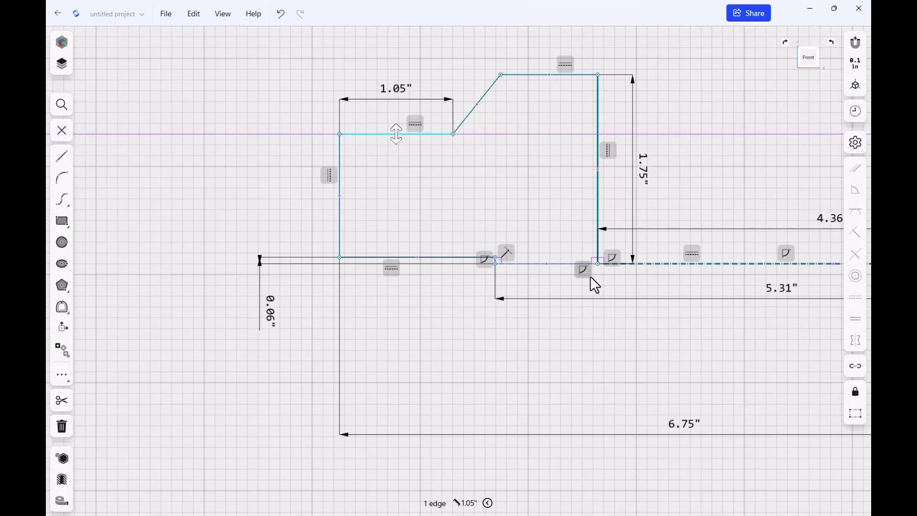
click(562, 265)
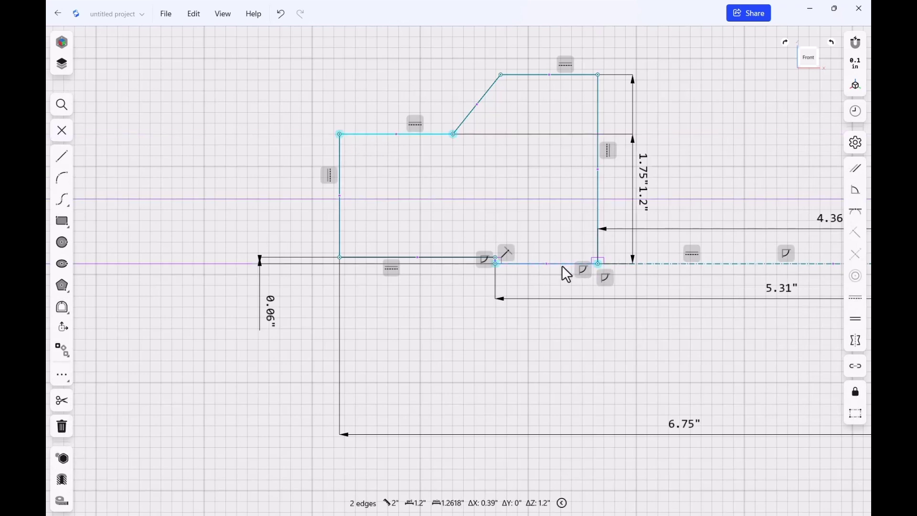
mouse_move(642, 176)
mouse_down()
mouse_move(365, 205)
mouse_move(248, 195)
mouse_move(240, 166)
mouse_move(520, 174)
mouse_move(724, 164)
mouse_move(722, 153)
mouse_up()
drag(638, 193, 233, 192)
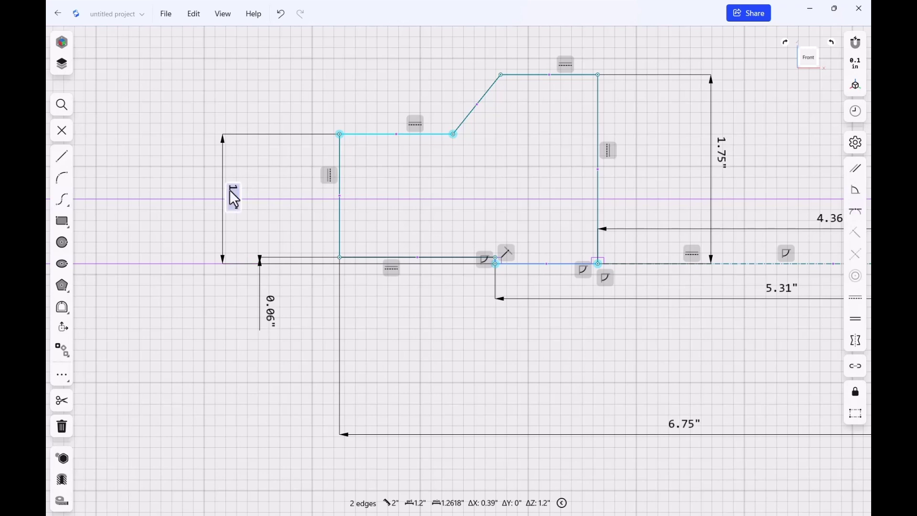
click(230, 191)
key(BackSpace)
key(BackSpace)
text(.12)
key(Return)
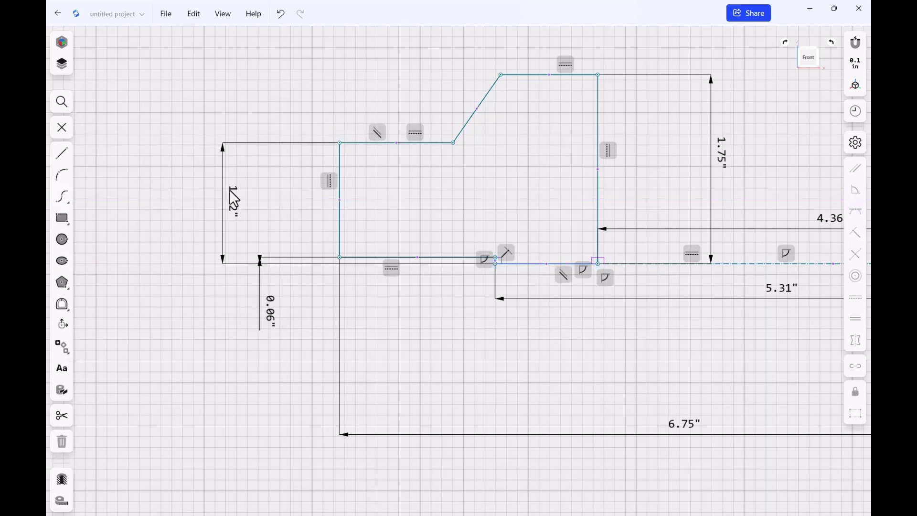
Set the distance from the vertical construction axis to the inner corner of the ledge to 4.845 in, spacing out the upper horizontal dimensions above the profile
click(453, 143)
scroll(368, 196, down, 3)
scroll(365, 198, down, 2)
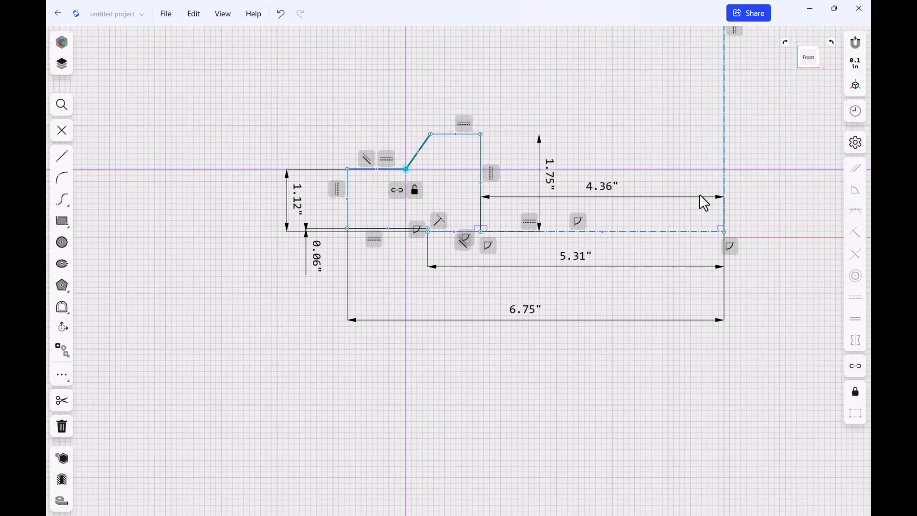
click(724, 164)
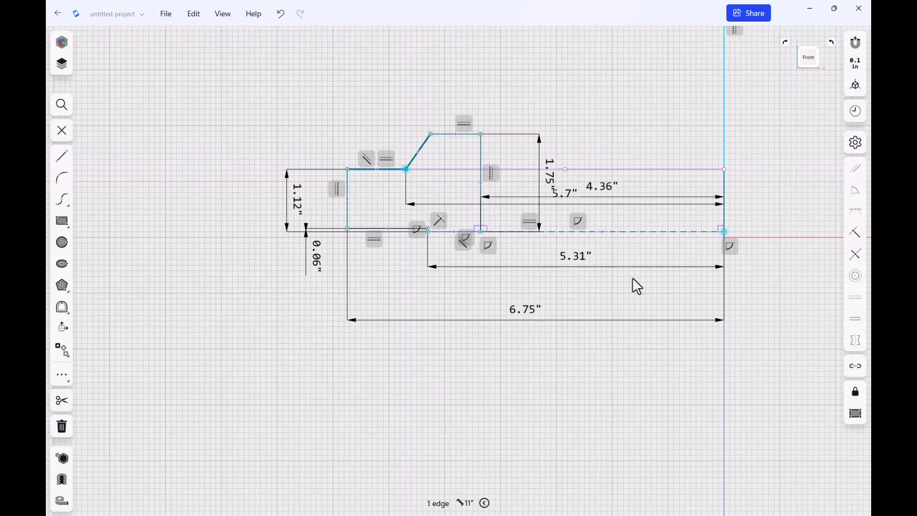
mouse_move(606, 196)
mouse_down()
mouse_move(598, 58)
mouse_move(603, 79)
mouse_up()
mouse_move(566, 197)
mouse_down()
mouse_move(536, 44)
mouse_move(546, 46)
mouse_up()
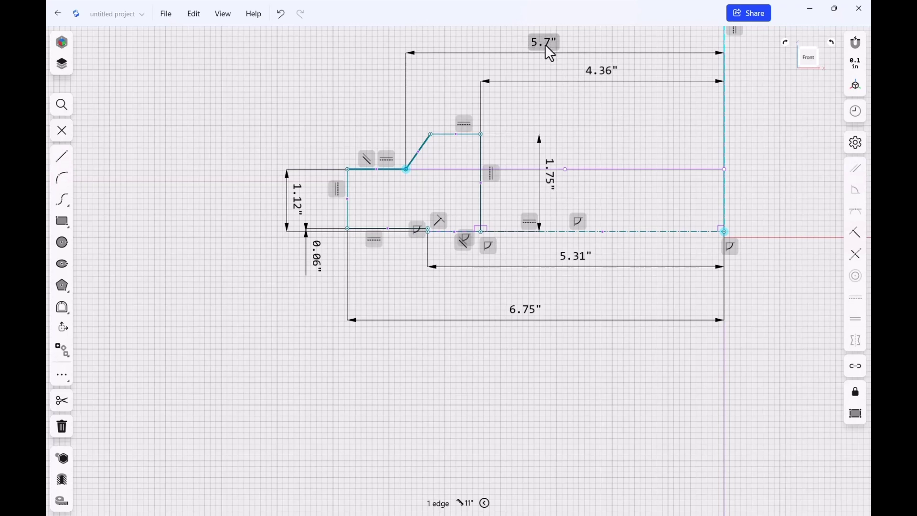
click(546, 44)
text(4.845)
key(Return)
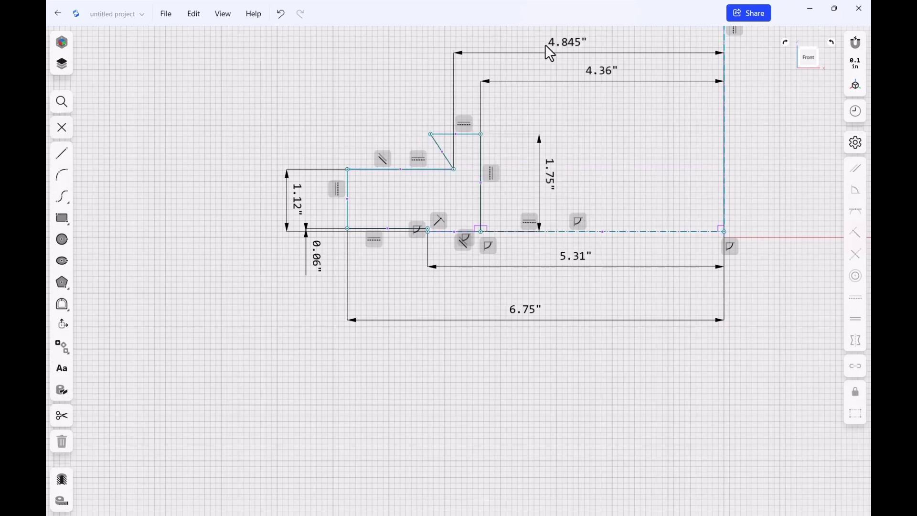
Move the hub's outer upper corner inward and set the angle between the ledge and the slanted hub edge to 97°
scroll(533, 127, up, 5)
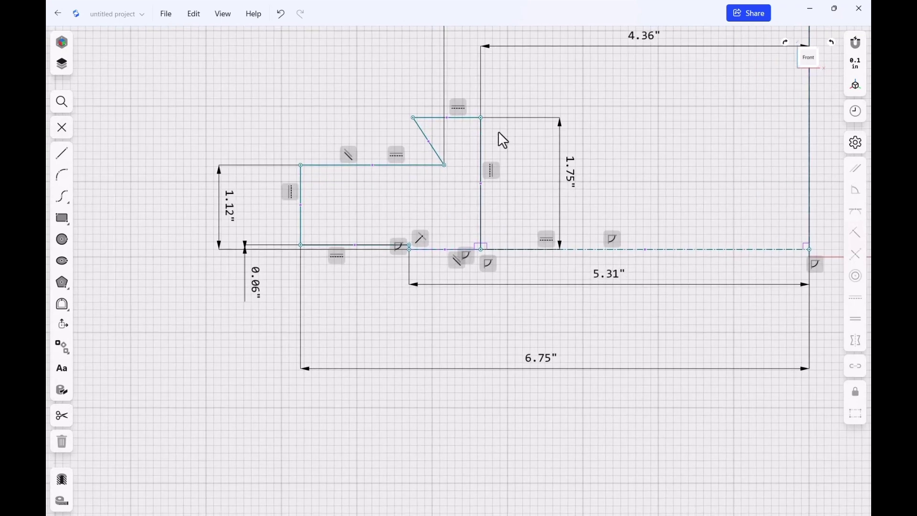
mouse_move(392, 115)
mouse_down()
mouse_move(461, 108)
mouse_move(456, 115)
mouse_up()
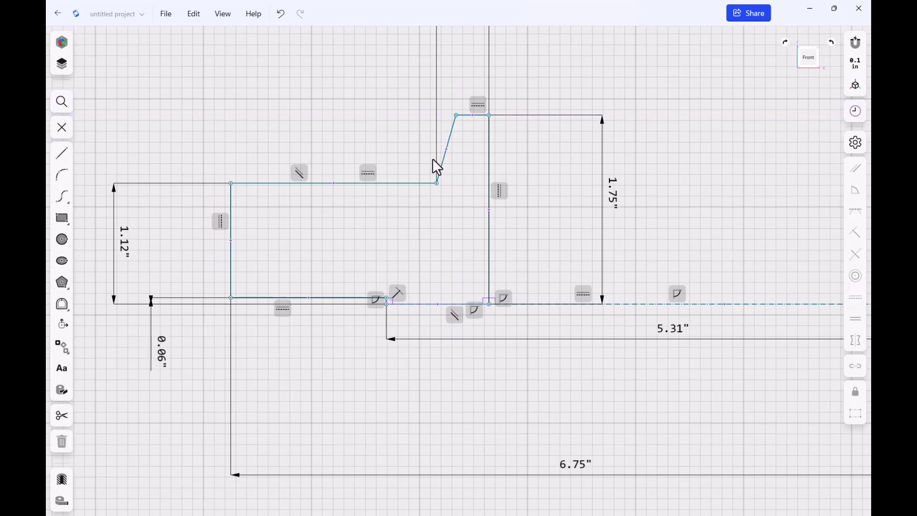
click(404, 184)
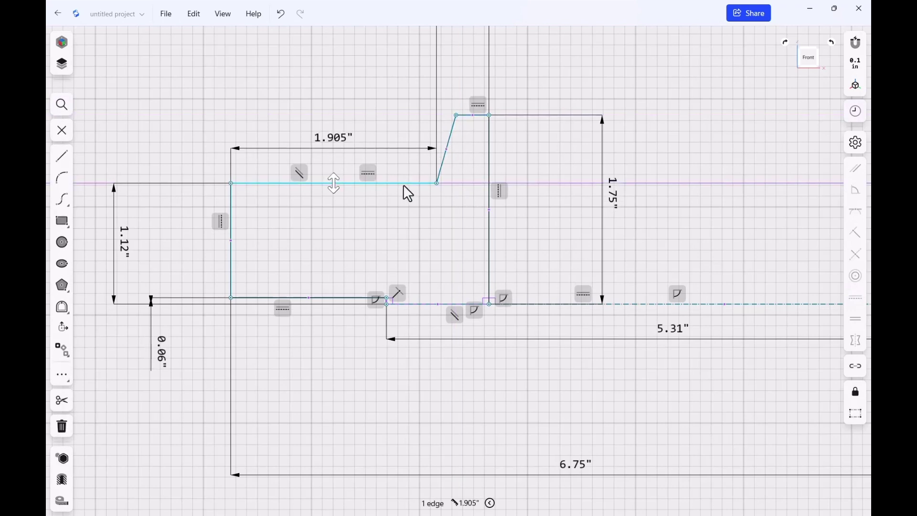
click(451, 130)
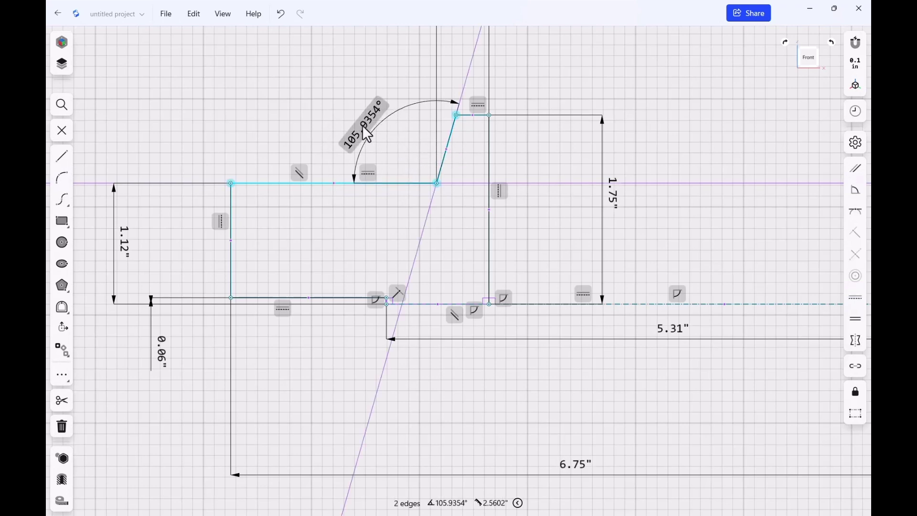
click(363, 127)
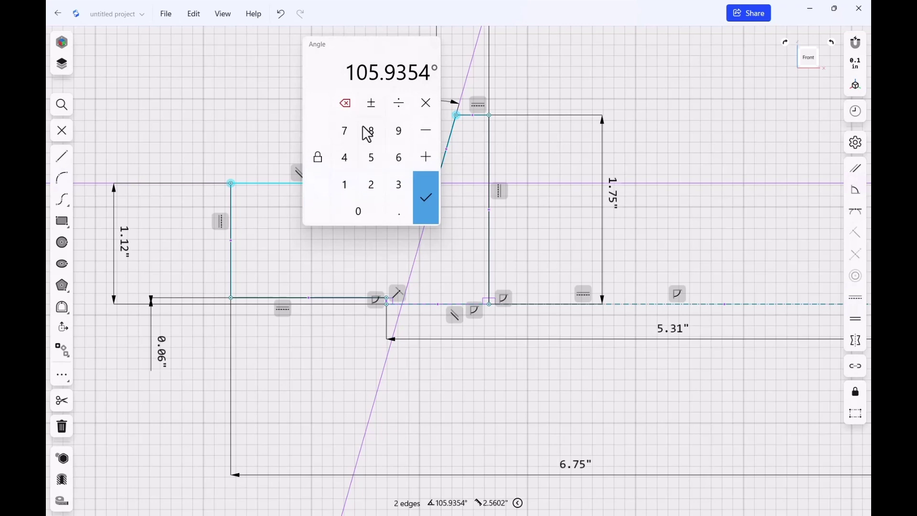
text(97)
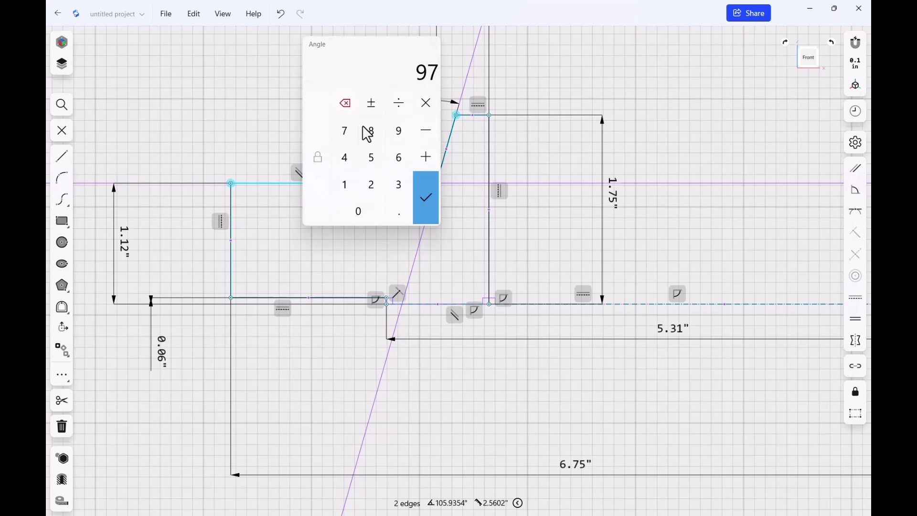
key(Return)
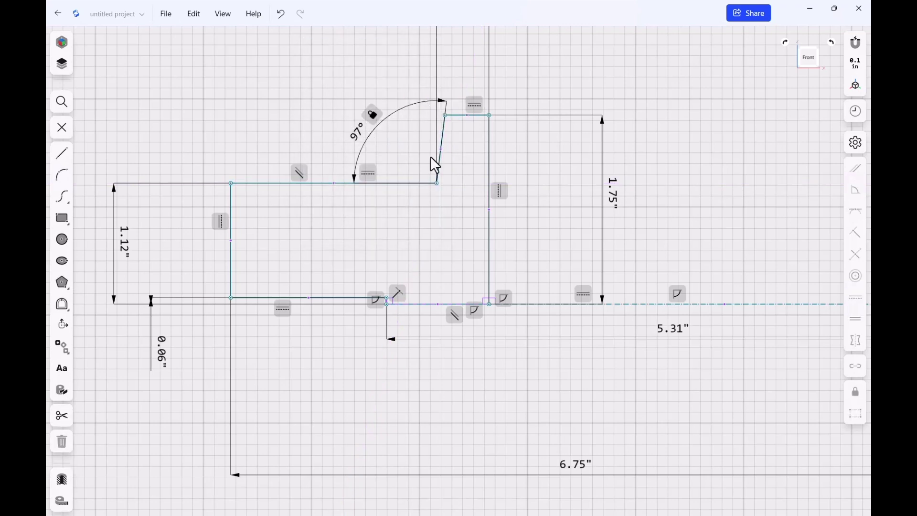
click(452, 223)
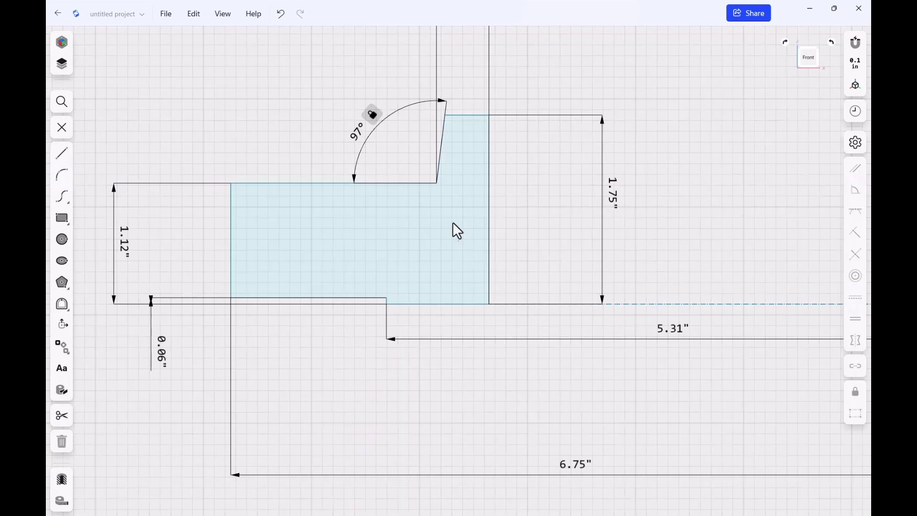
Move the whole sketch so the lower end of the vertical construction axis sits on the origin
click(432, 183)
click(437, 183)
mouse_move(437, 182)
middle_down()
mouse_move(463, 157)
mouse_move(509, 213)
mouse_move(296, 239)
mouse_move(581, 253)
mouse_move(329, 216)
mouse_move(411, 176)
mouse_move(463, 215)
middle_up()
scroll(429, 214, down, 2)
scroll(363, 204, down, 3)
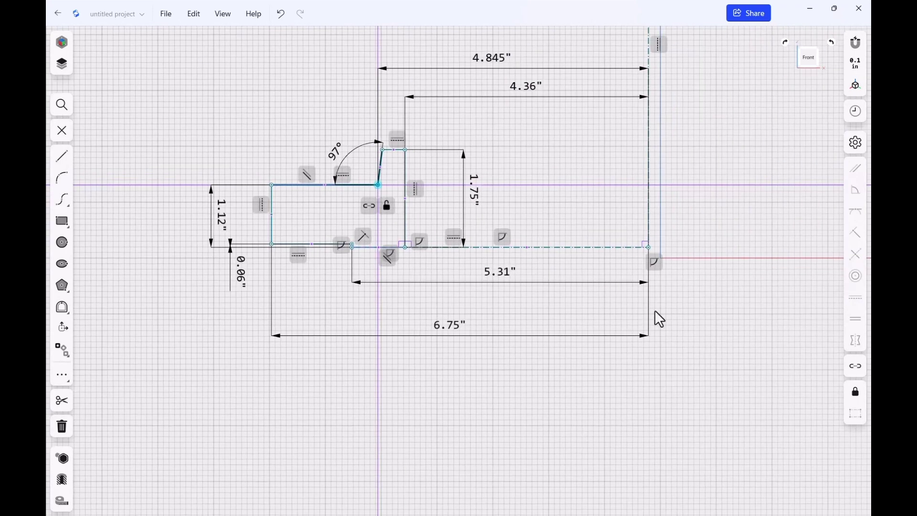
scroll(678, 299, up, 2)
scroll(647, 248, up, 2)
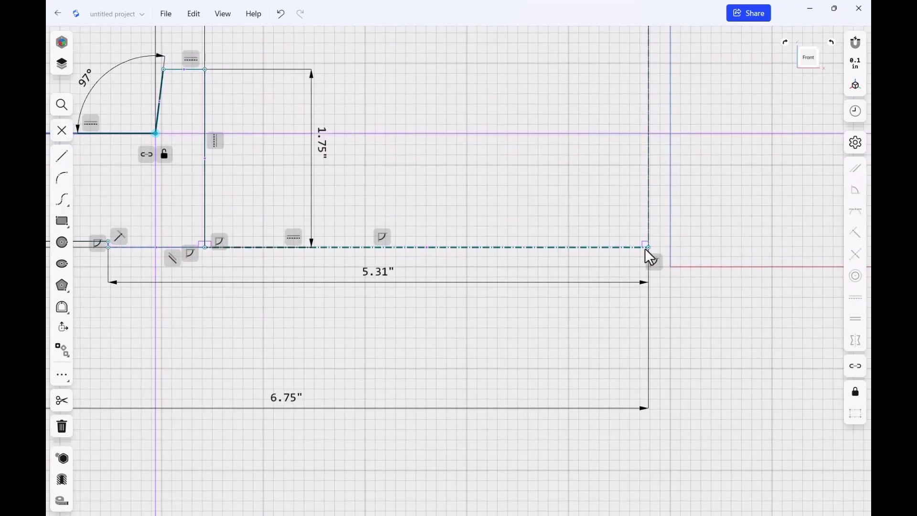
middle_drag(656, 262, 675, 277)
drag(674, 277, 670, 269)
click(681, 291)
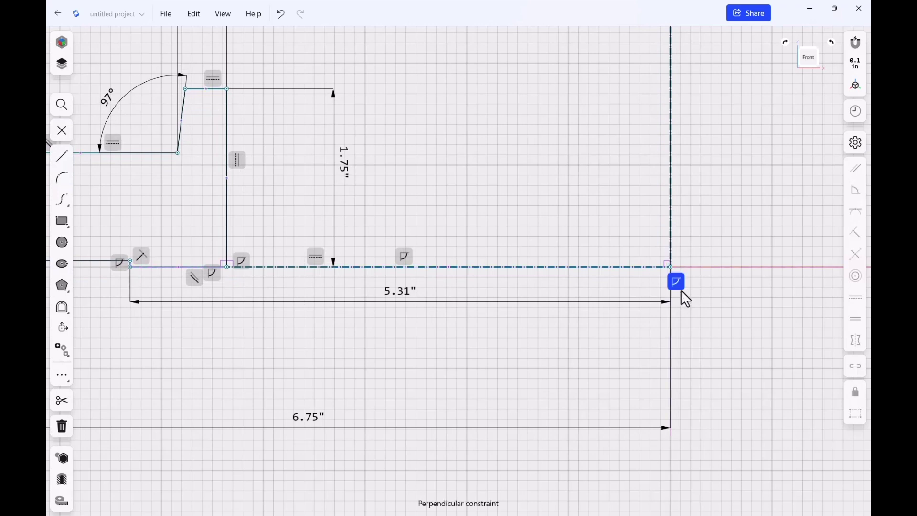
click(722, 330)
Try moving the profile by its inner lower corner, and return the axis's lower end to the origin
mouse_move(232, 272)
mouse_down()
mouse_move(289, 210)
mouse_move(246, 208)
mouse_move(207, 230)
mouse_up()
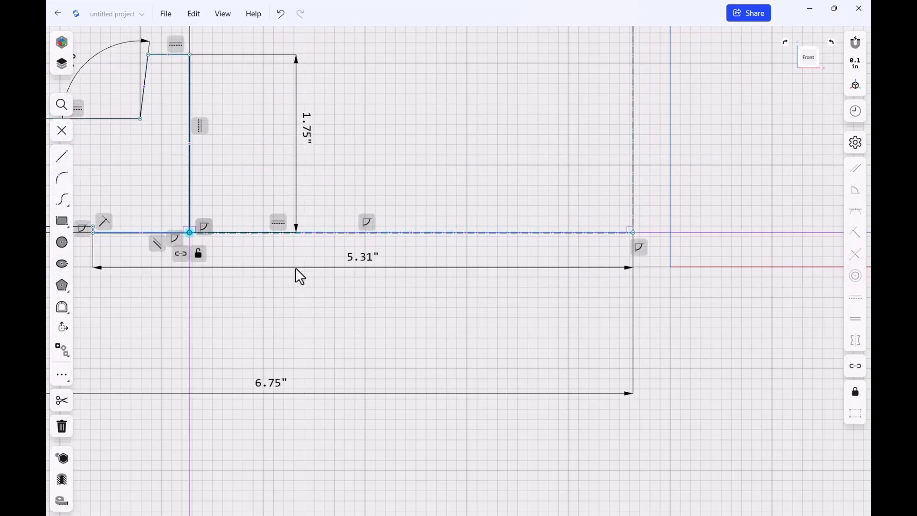
click(631, 233)
drag(629, 233, 678, 271)
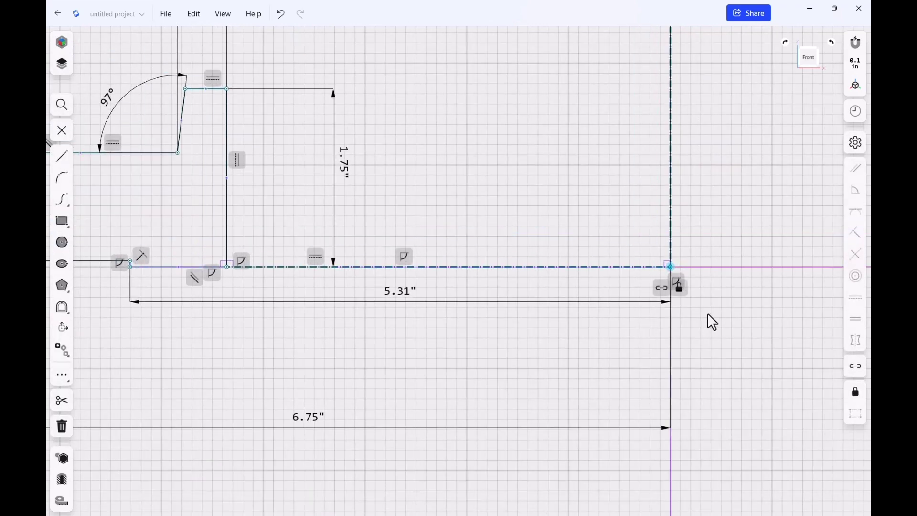
Lock the lower endpoint of the vertical construction axis at the origin and exit the sketch
click(678, 288)
click(694, 316)
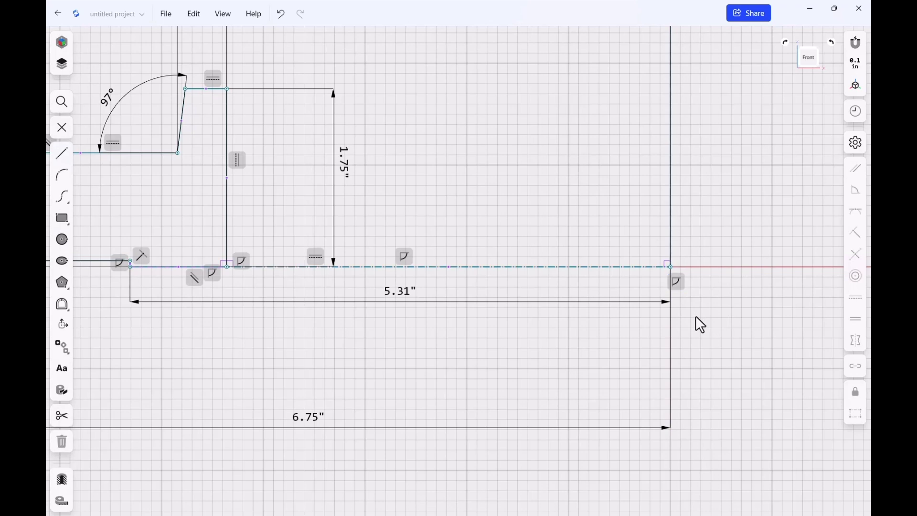
click(670, 266)
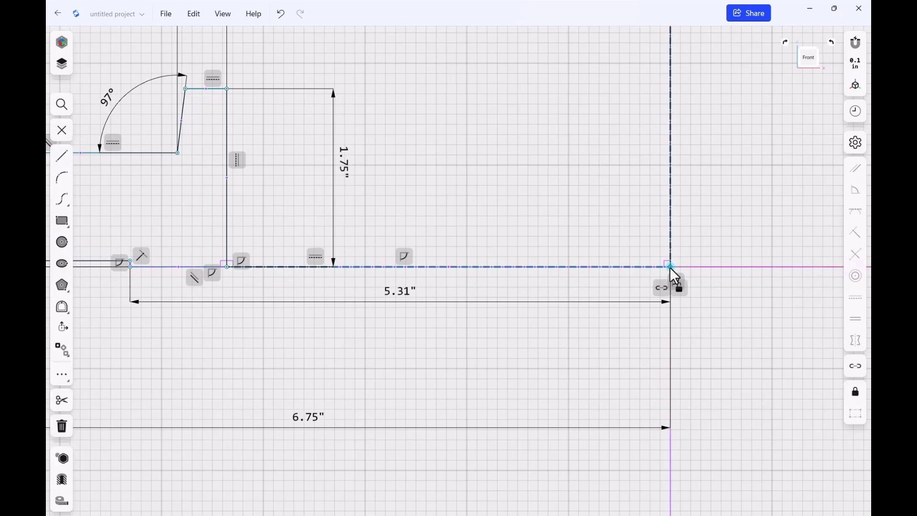
click(855, 392)
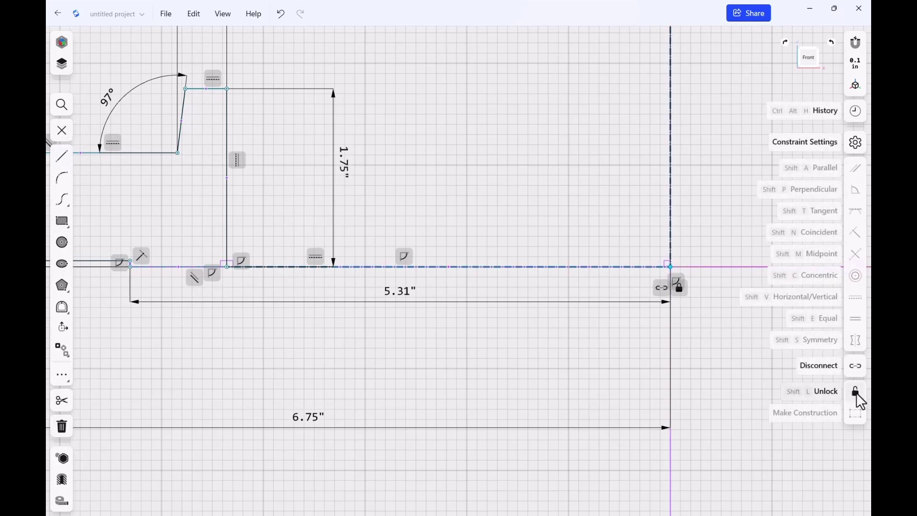
click(640, 404)
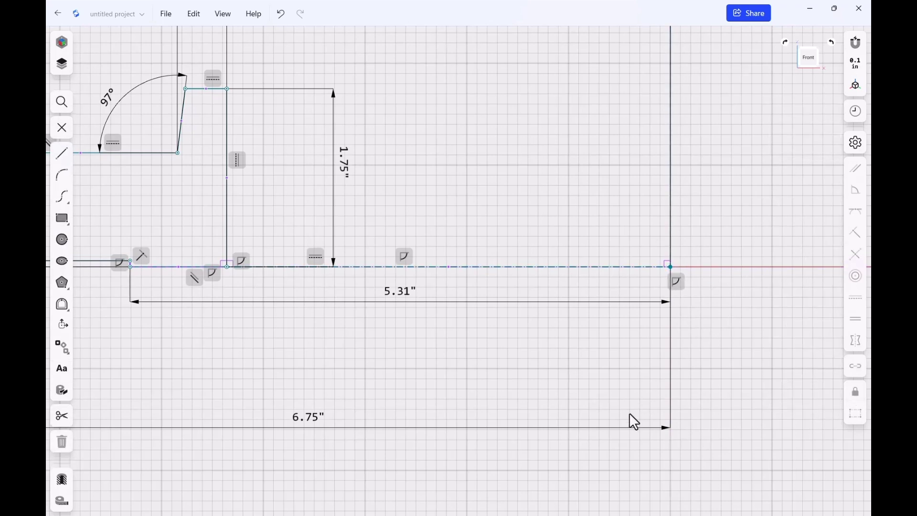
click(207, 326)
scroll(599, 309, down, 3)
scroll(598, 309, down, 1)
scroll(139, 243, up, 2)
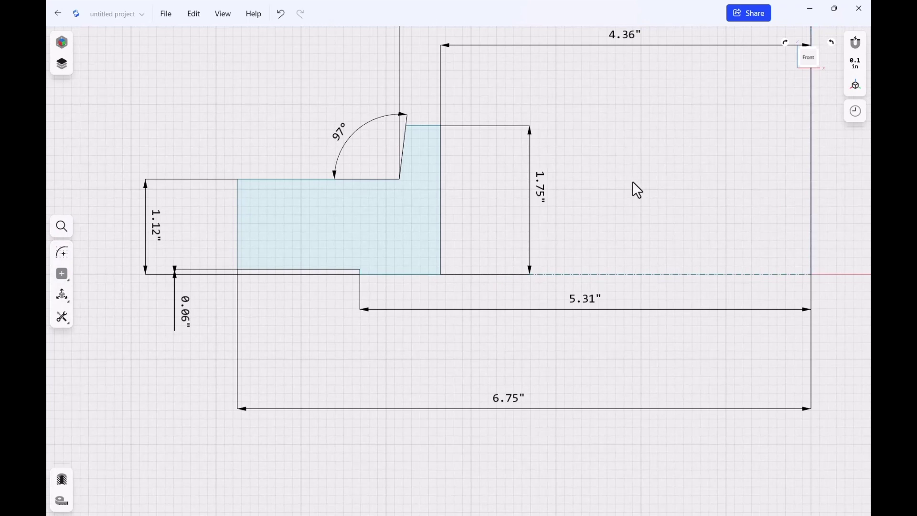
scroll(605, 199, down, 2)
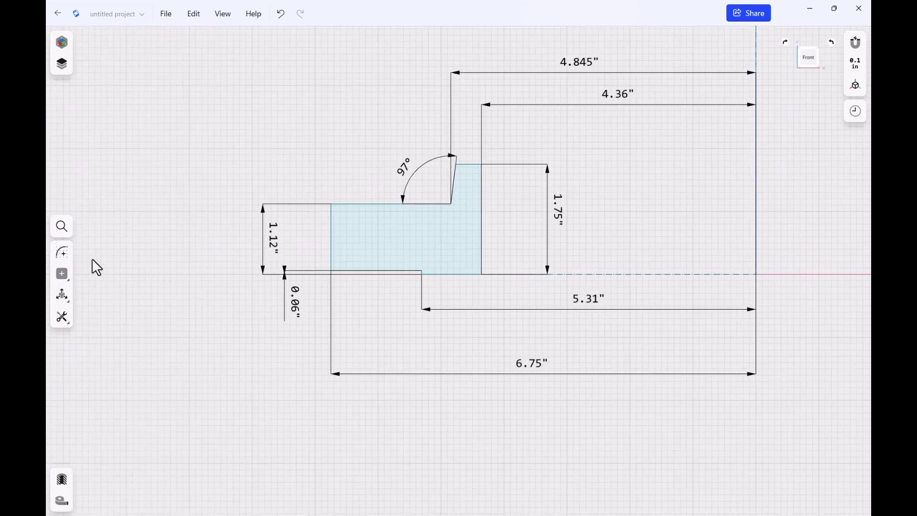
Revolve the closed flange profile 360° around the vertical construction axis
click(68, 325)
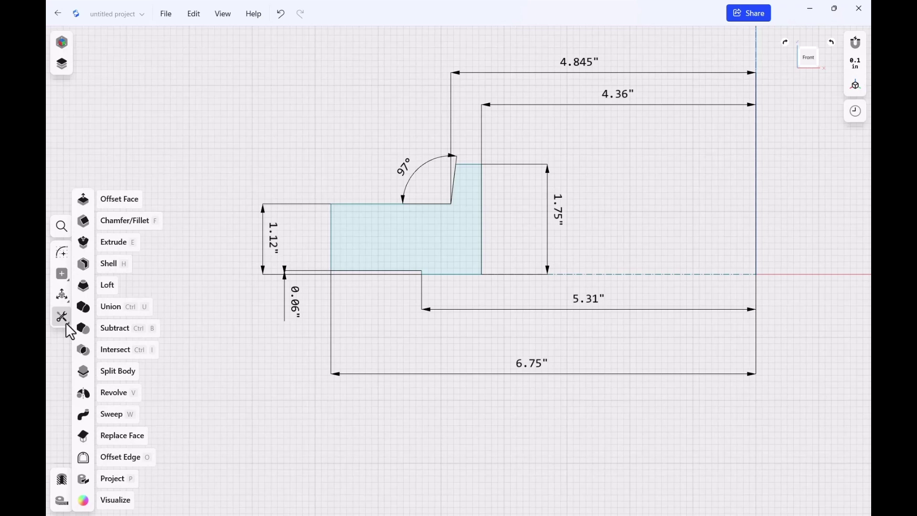
click(108, 392)
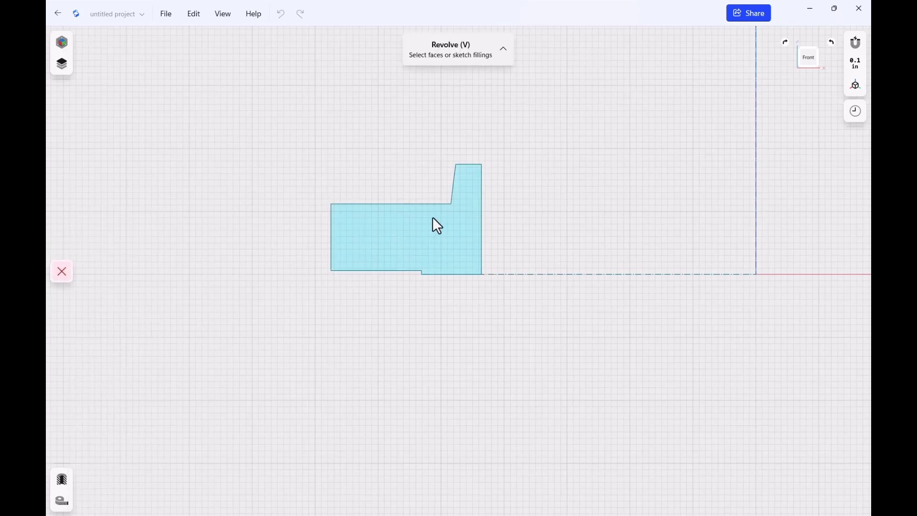
click(412, 236)
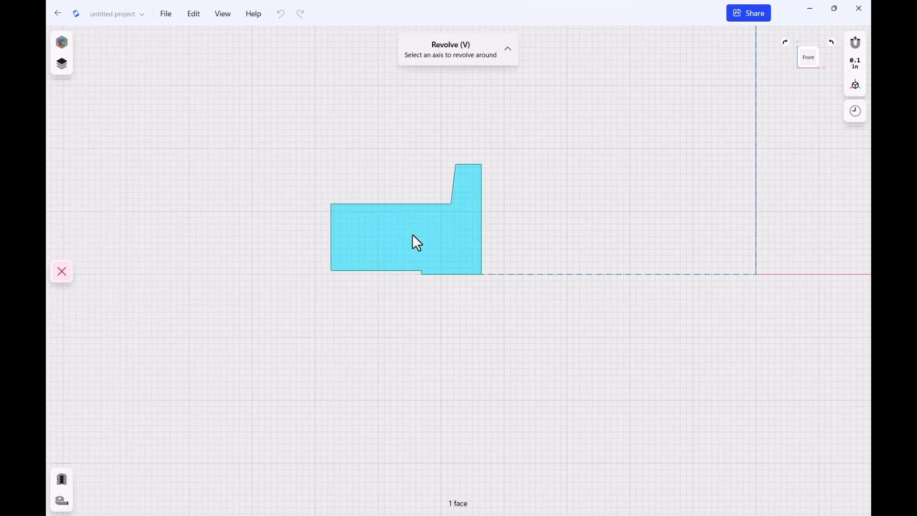
click(757, 201)
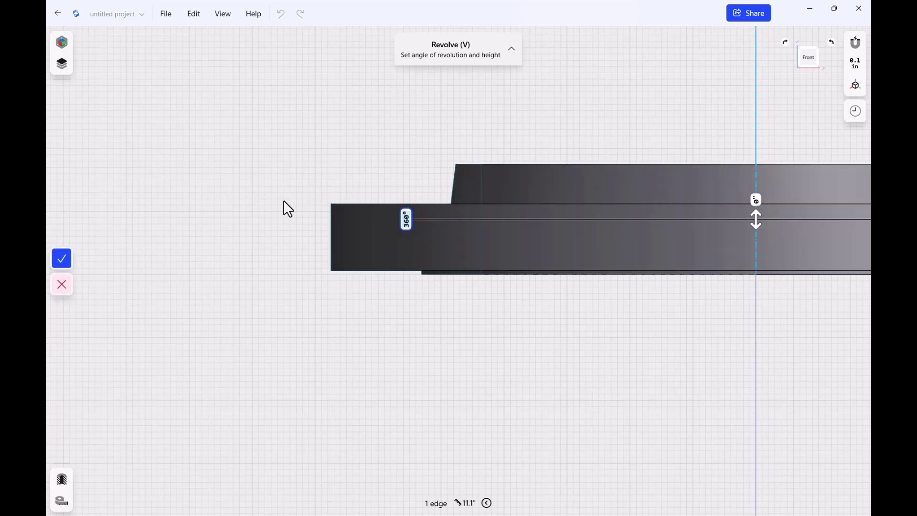
right_drag(285, 209, 358, 265)
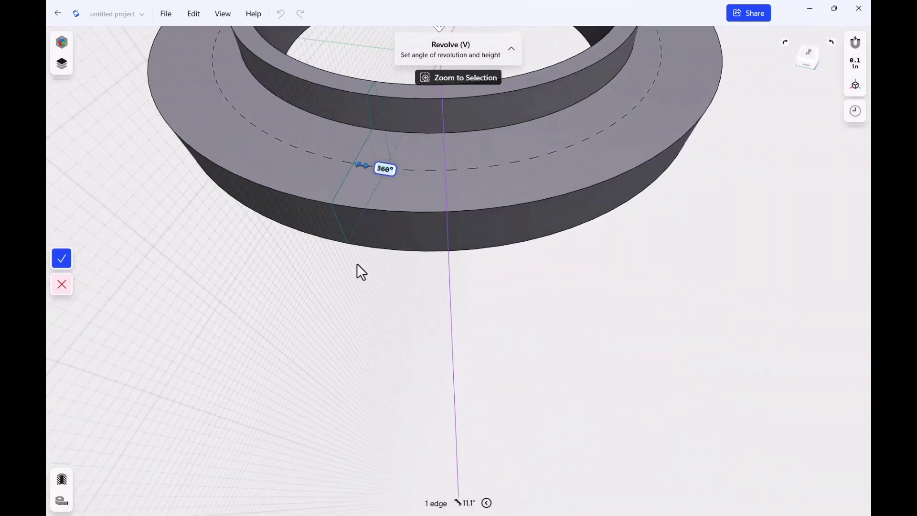
scroll(700, 299, down, 5)
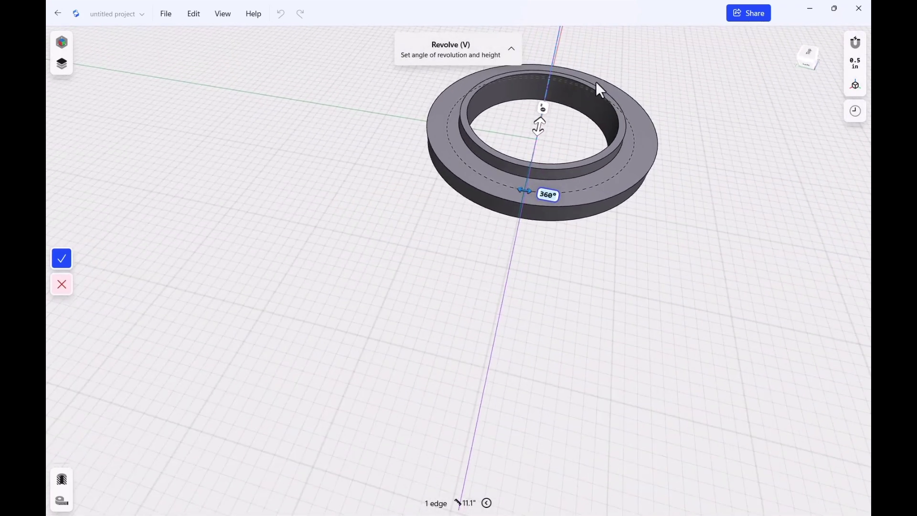
scroll(597, 85, up, 3)
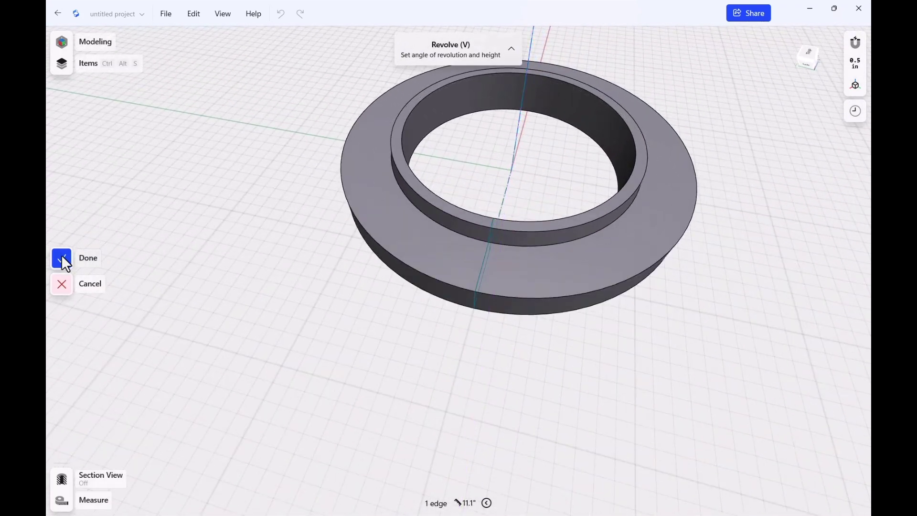
click(62, 258)
Sketch a horizontal line about 5.8 in long on the flange's flat upper face, from the centre out to the ledge toward negative X
right_drag(669, 377, 624, 369)
click(735, 262)
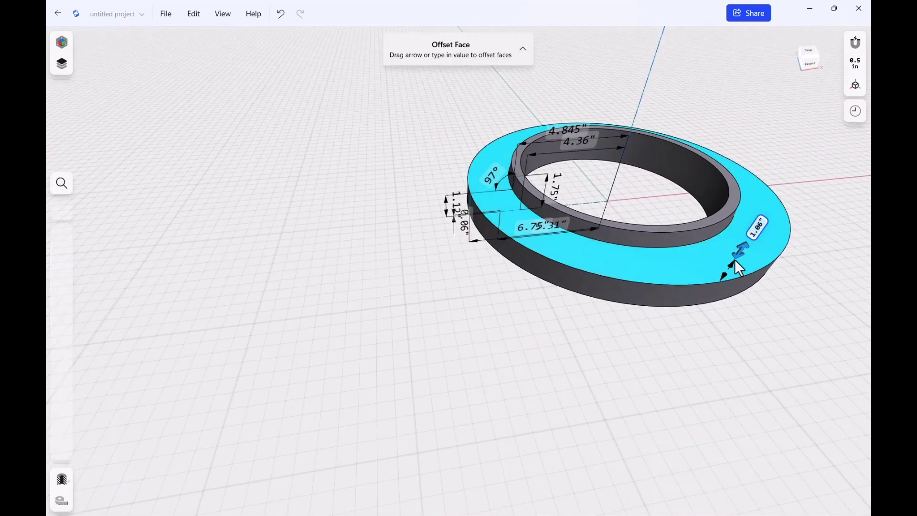
click(56, 159)
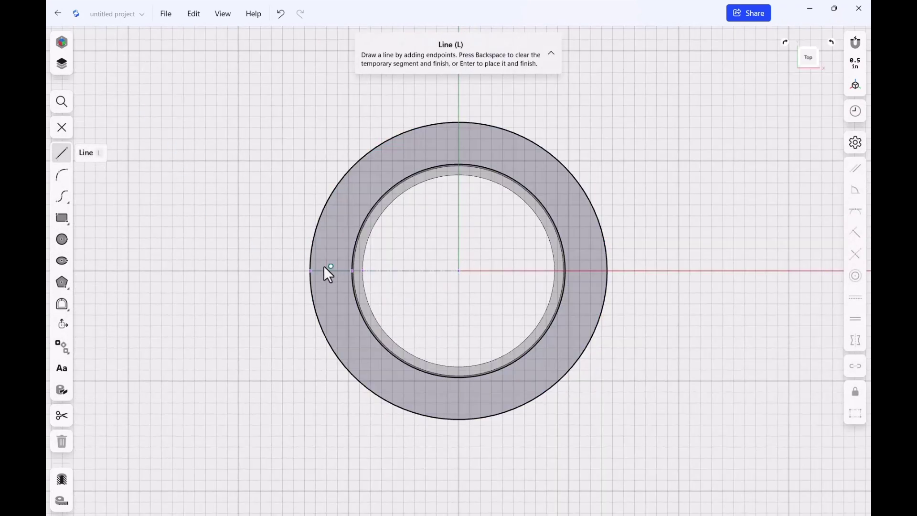
click(459, 271)
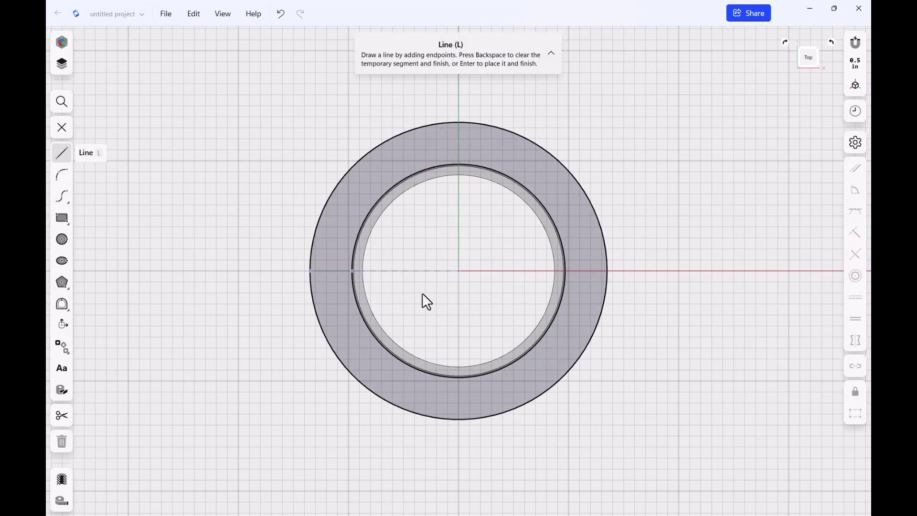
click(331, 270)
key(BackSpace)
key(Escape)
Set the length of the horizontal sketch line to 11.75 divided by 2, giving 5.875 in
click(385, 270)
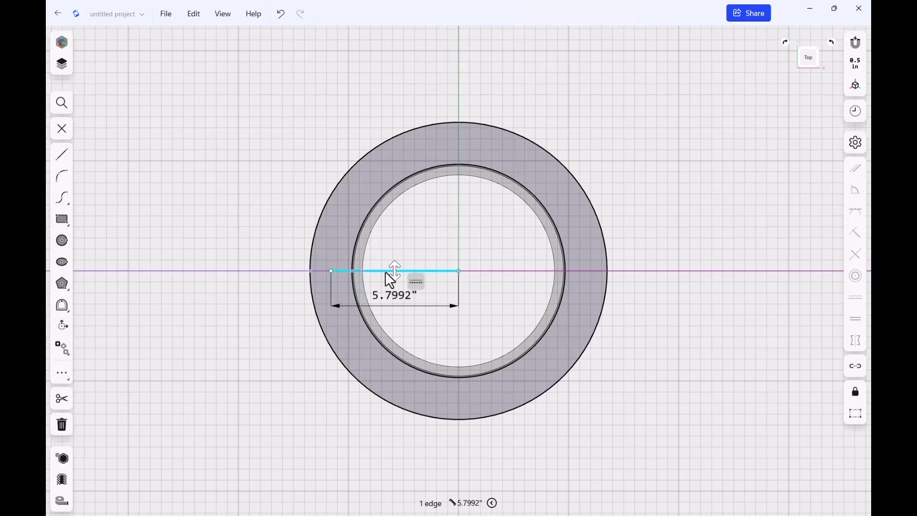
click(388, 299)
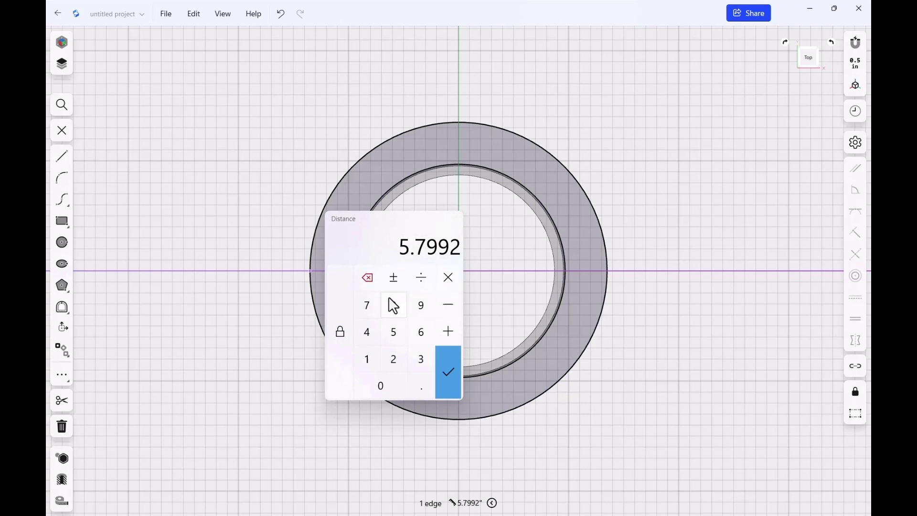
click(368, 358)
click(368, 358)
click(422, 384)
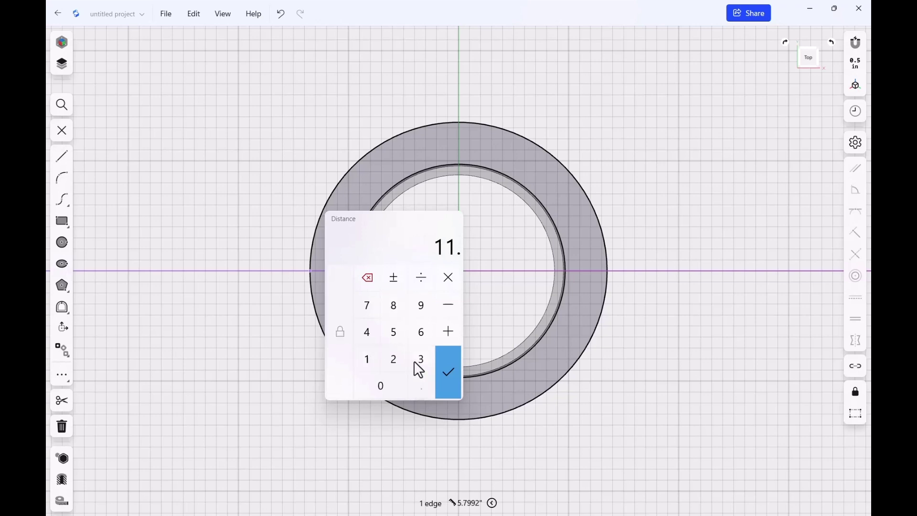
click(368, 305)
click(393, 332)
click(393, 331)
triple_click(372, 276)
click(368, 285)
double_click(366, 286)
double_click(372, 360)
click(420, 386)
click(370, 307)
click(392, 330)
click(396, 358)
click(448, 379)
click(449, 382)
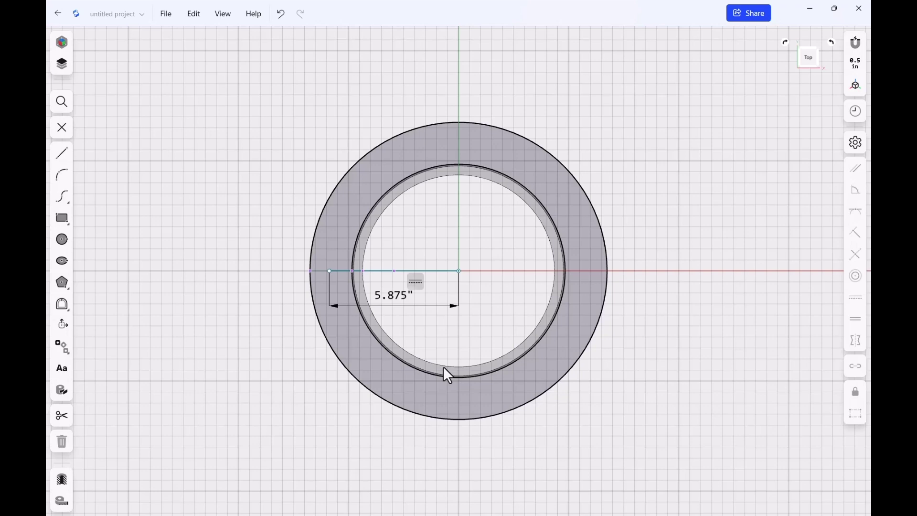
Convert the 5.875 in horizontal line into construction geometry
click(466, 289)
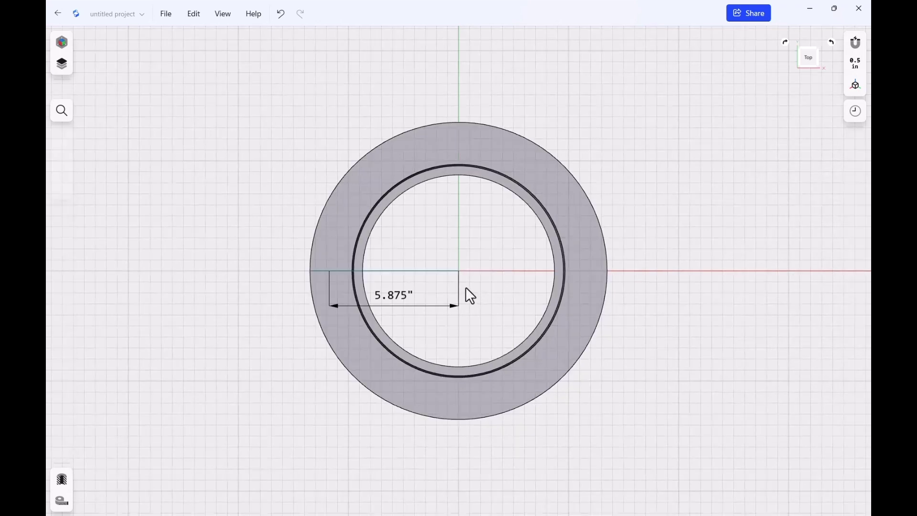
click(437, 271)
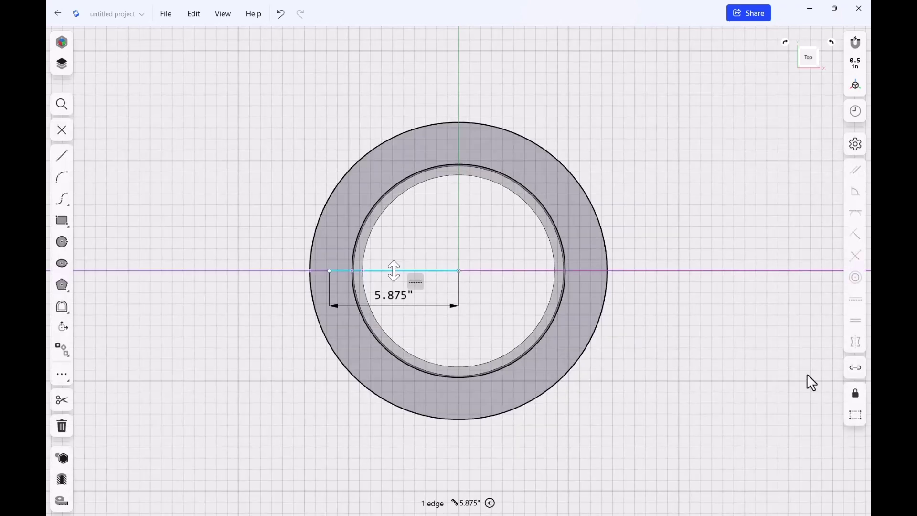
click(853, 414)
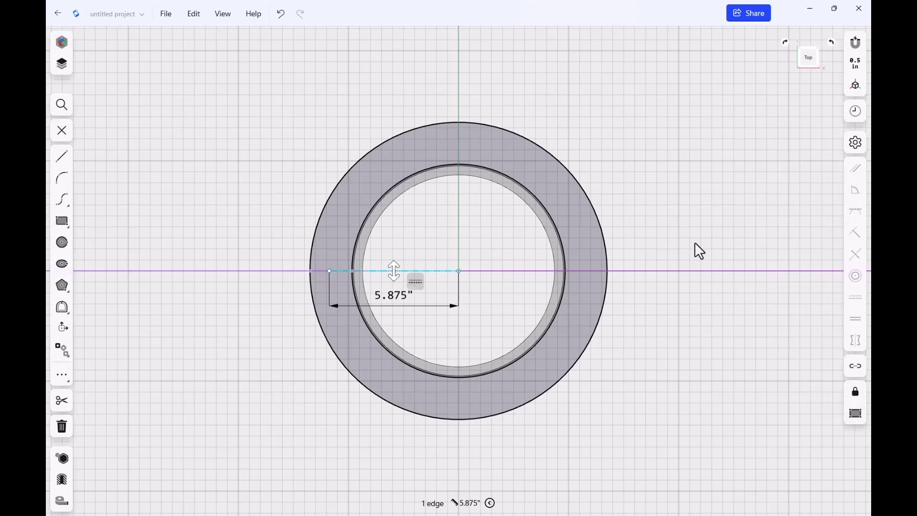
Sketch a 0.88 in diameter circle centred on the construction line's outer endpoint
key(c)
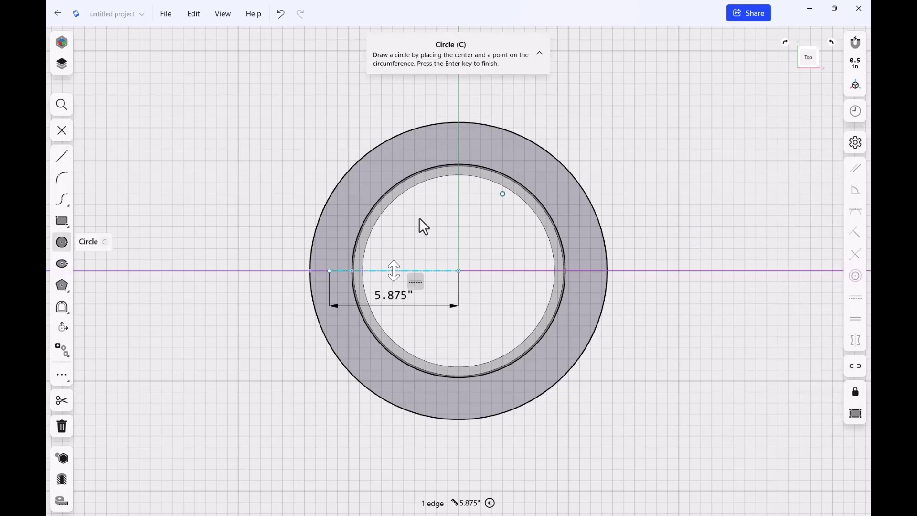
click(331, 270)
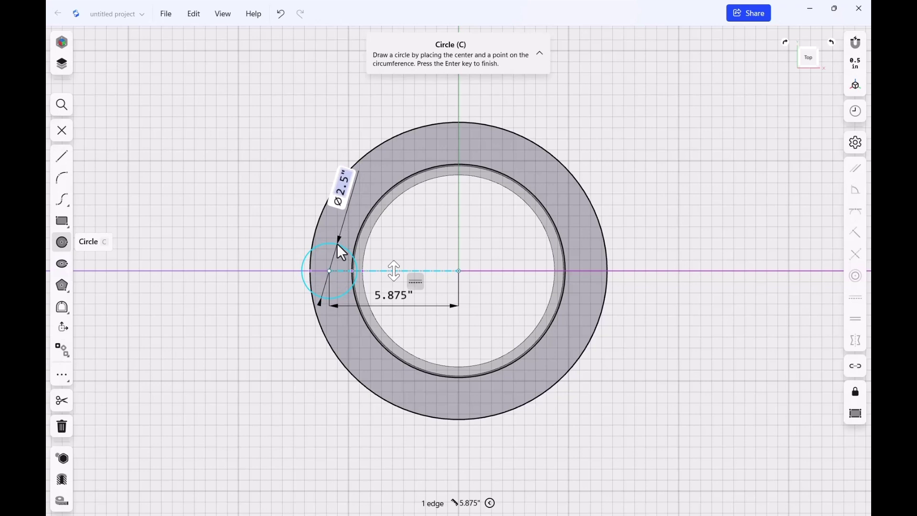
text(0.88)
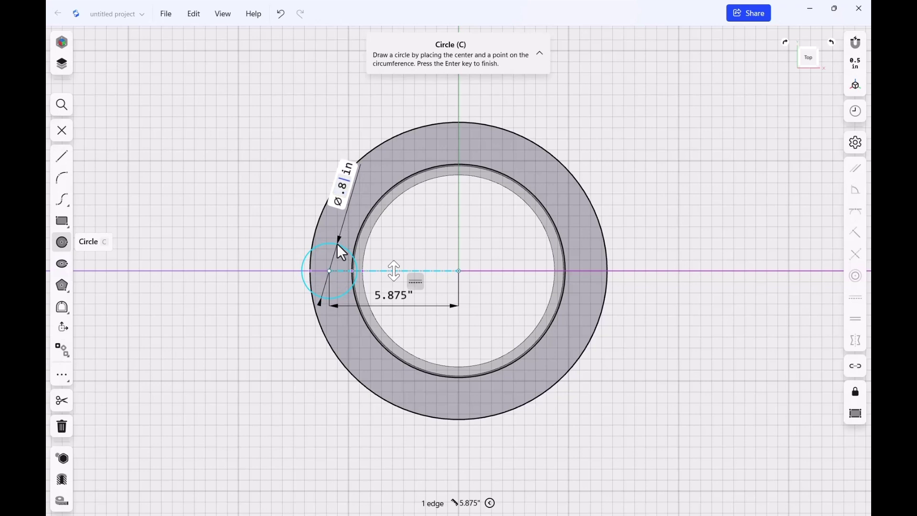
key(Return)
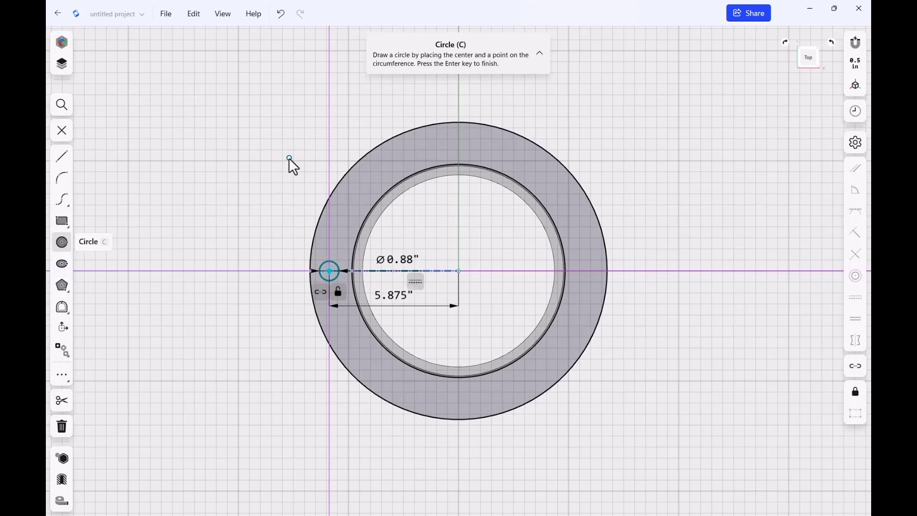
mouse_move(280, 385)
middle_down()
mouse_move(285, 322)
mouse_move(316, 382)
middle_up()
mouse_move(326, 383)
right_down()
mouse_move(318, 346)
mouse_move(330, 354)
mouse_move(331, 308)
mouse_move(347, 354)
right_up()
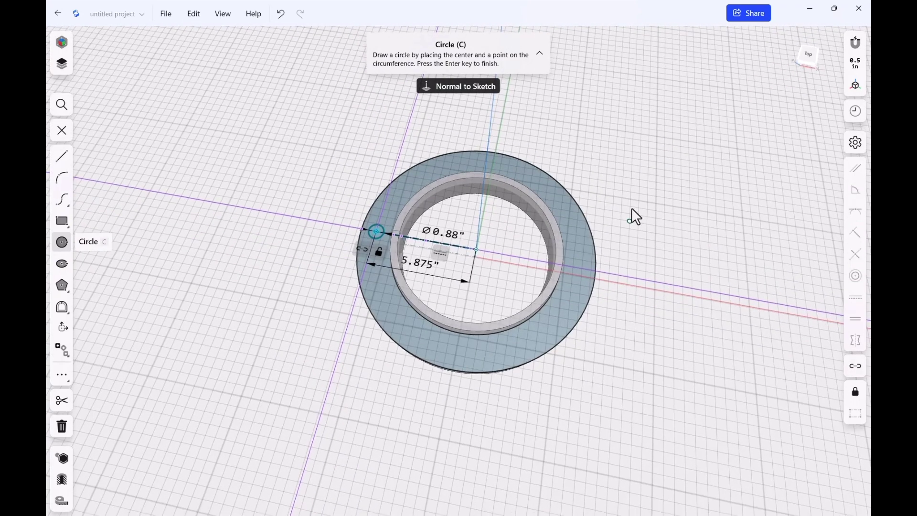
key(Escape)
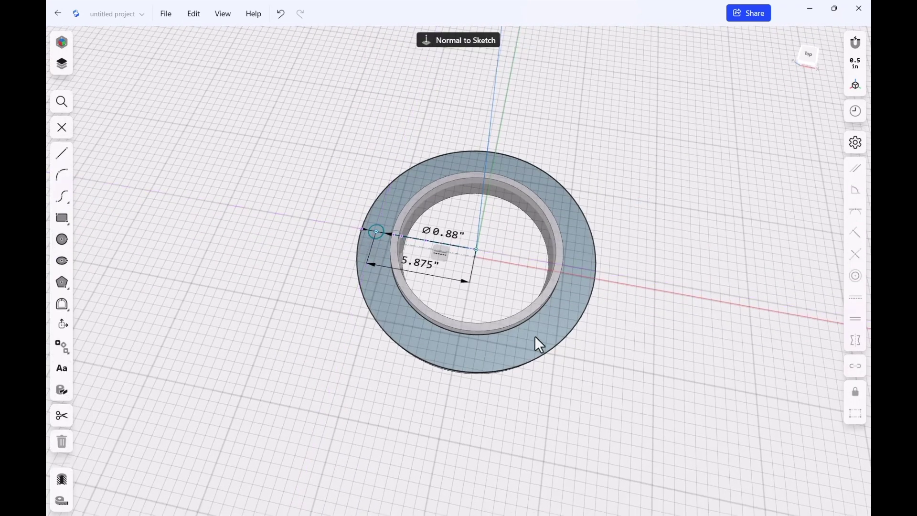
Extrude the 0.88 in circle -2.75 in down through the flange to cut a bolt hole
right_drag(574, 417, 521, 408)
scroll(424, 399, up, 5)
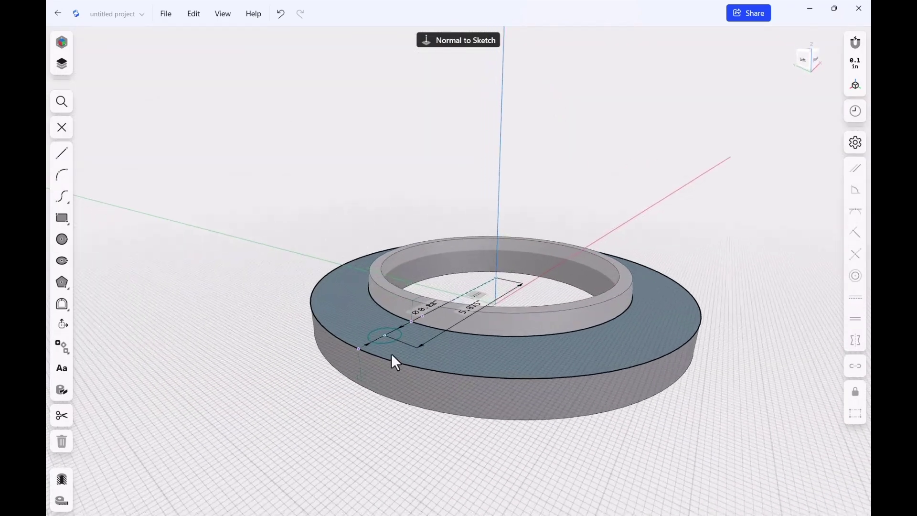
click(376, 332)
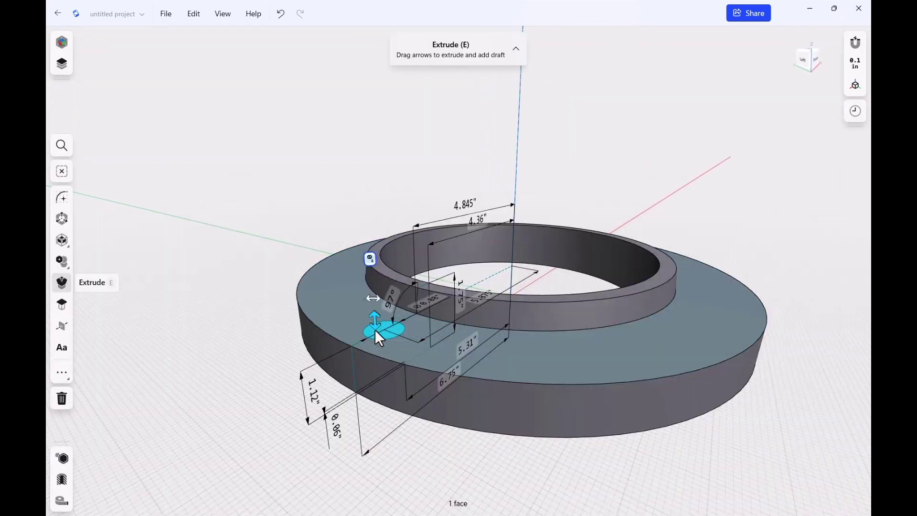
drag(377, 359, 392, 435)
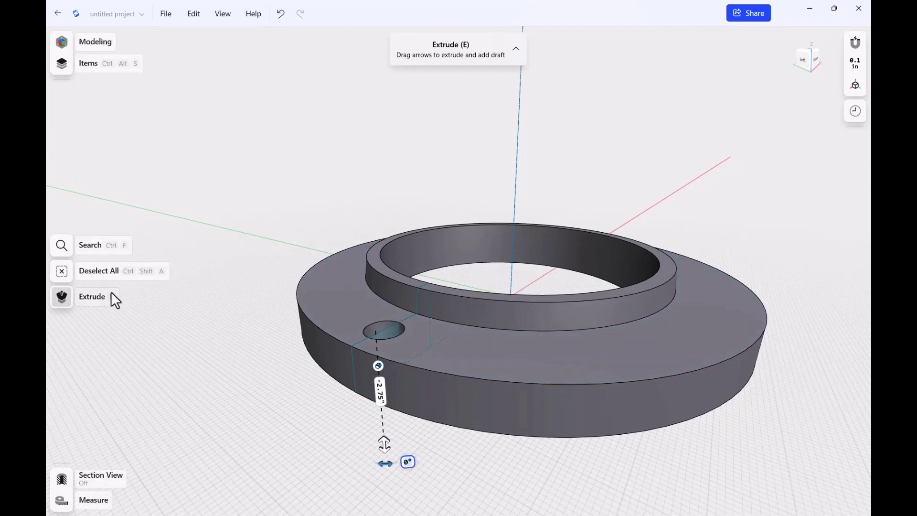
key(Escape)
Change the hole extrusion's extent to To Object, using the flange's underside ring face as the end object
right_drag(306, 232, 344, 308)
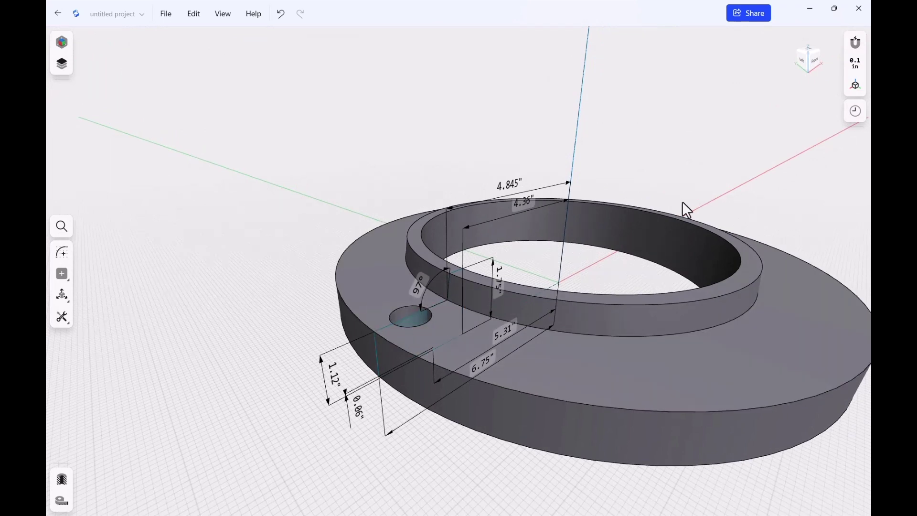
click(855, 113)
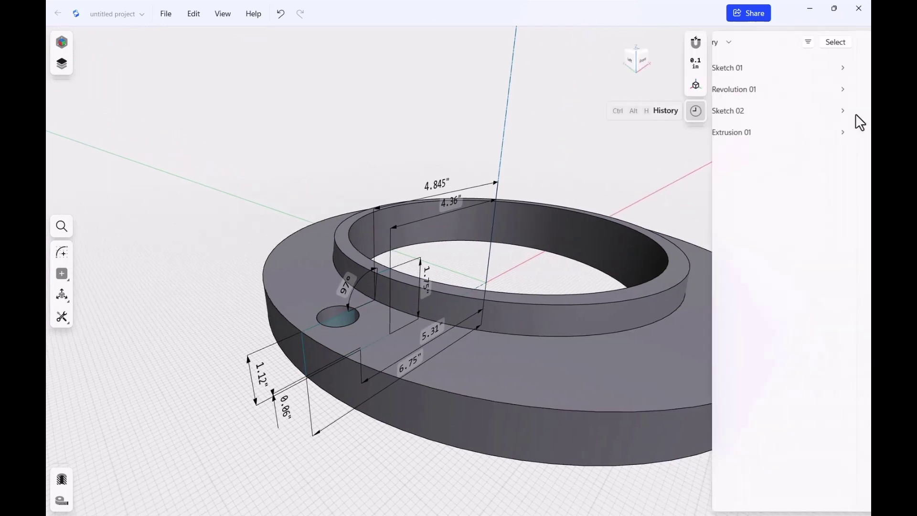
click(853, 131)
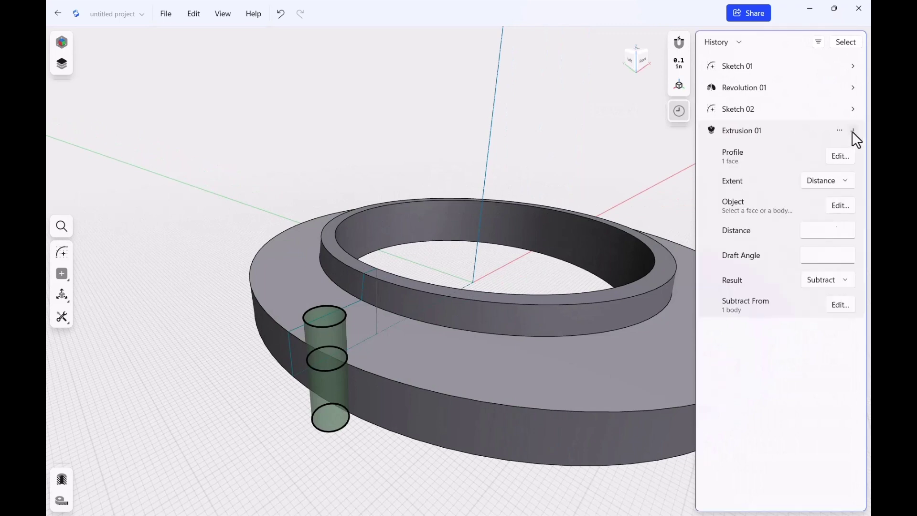
click(839, 181)
click(837, 203)
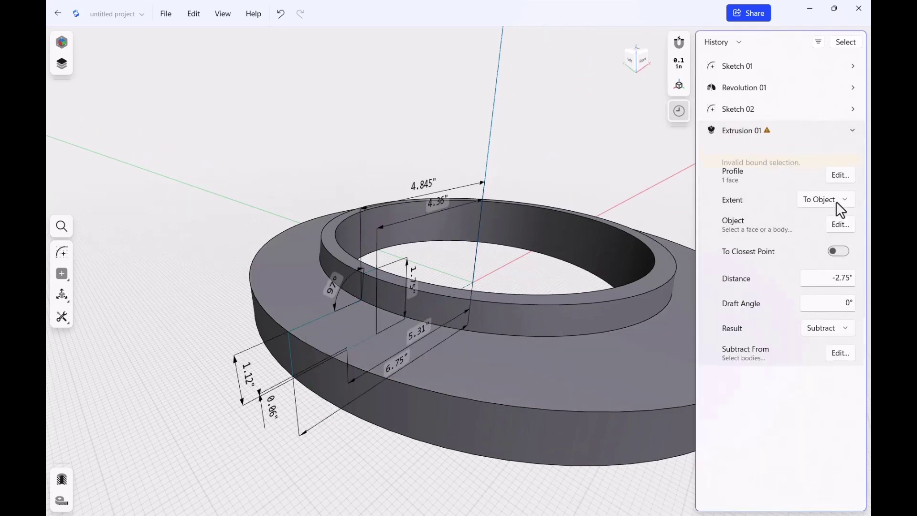
click(840, 224)
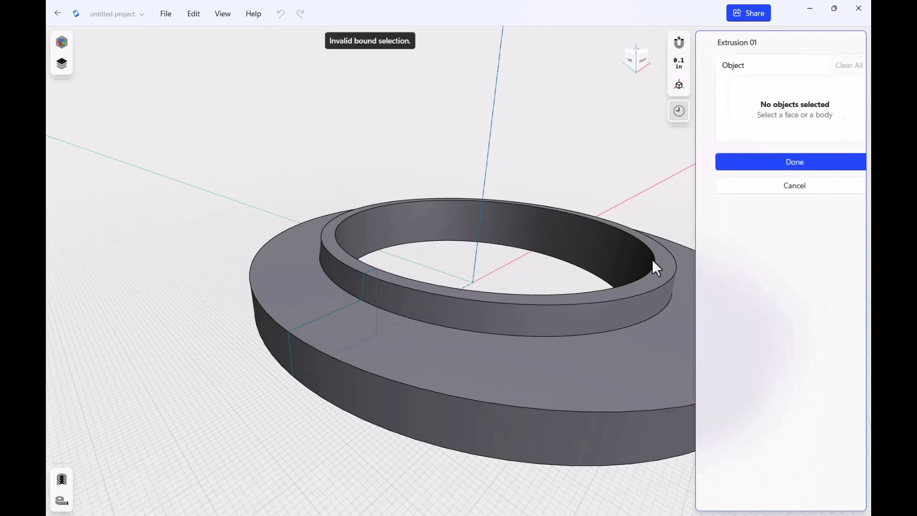
right_drag(351, 292, 296, 365)
click(295, 365)
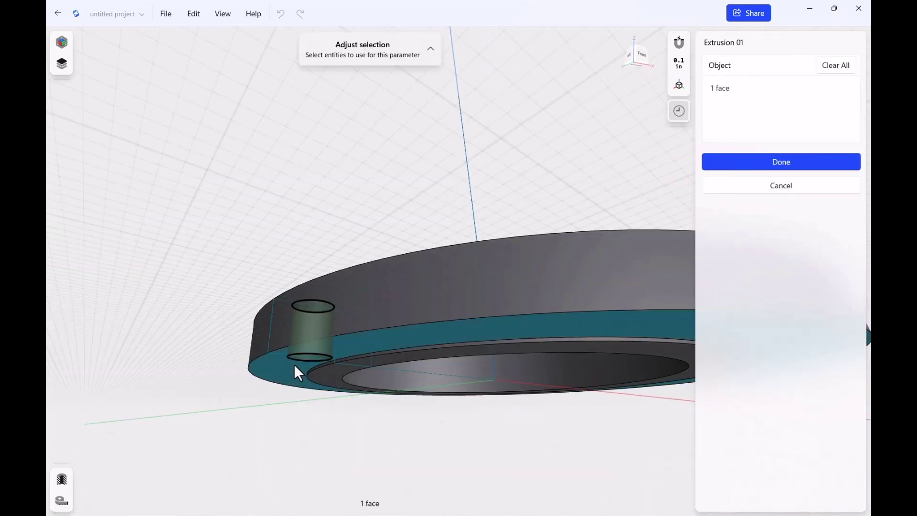
click(777, 165)
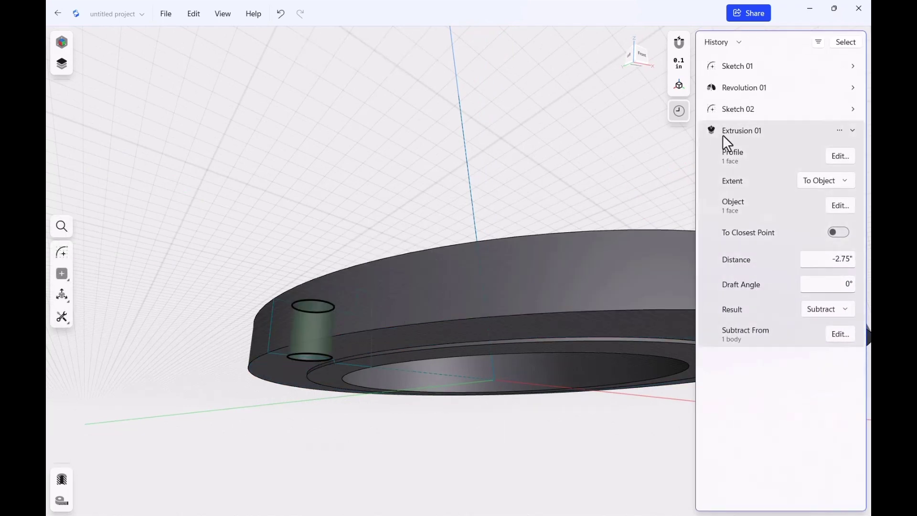
Select the flange's flat upper ring face, view it straight on and start sketching on it with the Line tool
middle_drag(524, 162, 500, 165)
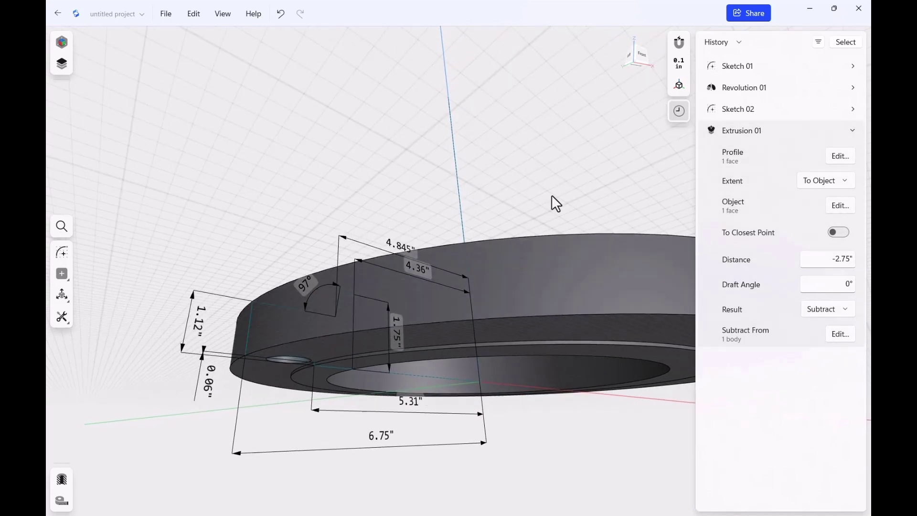
right_drag(543, 191, 558, 278)
scroll(553, 343, down, 10)
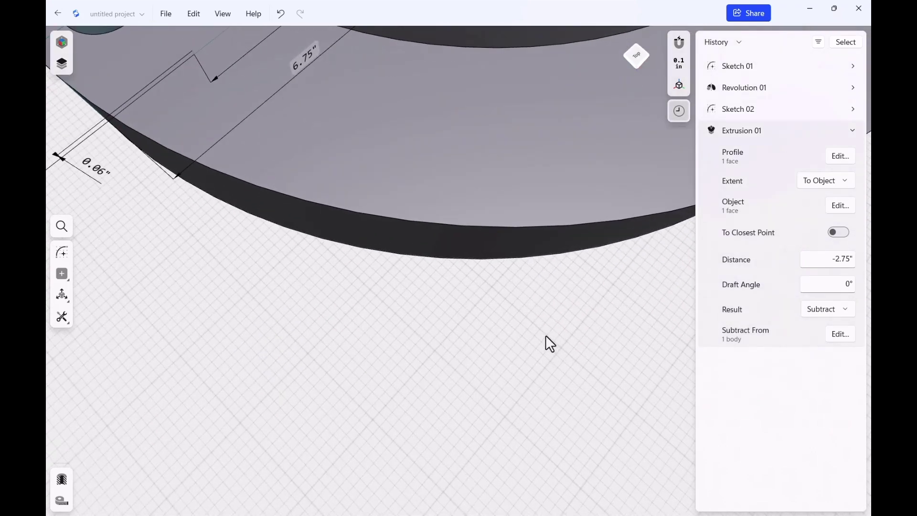
scroll(445, 325, down, 4)
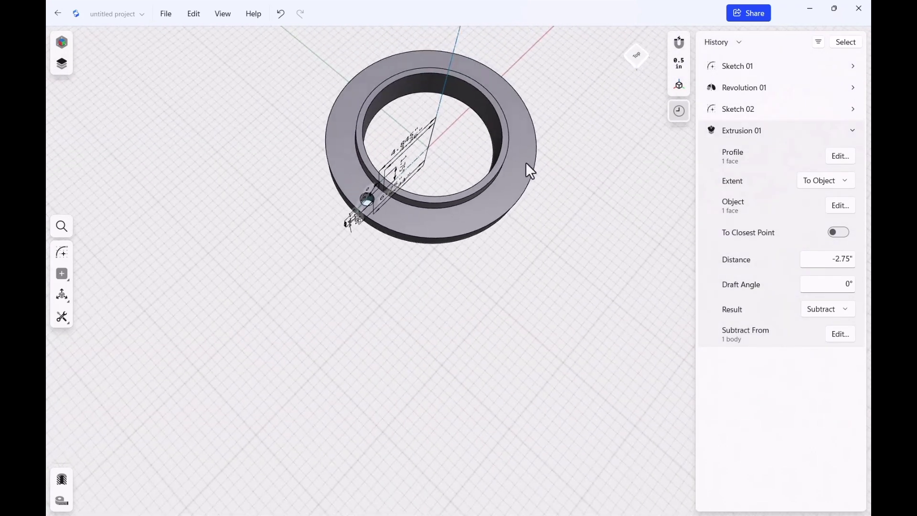
scroll(405, 234, up, 3)
scroll(349, 178, up, 2)
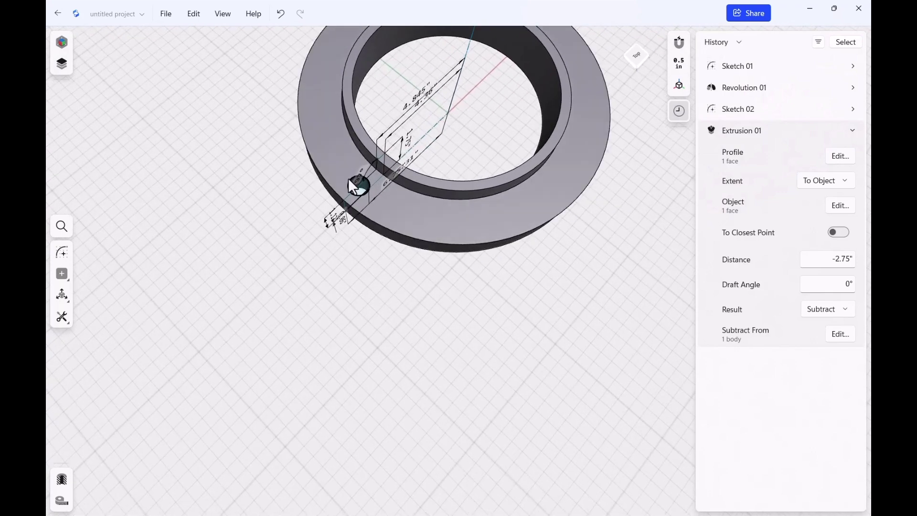
click(350, 180)
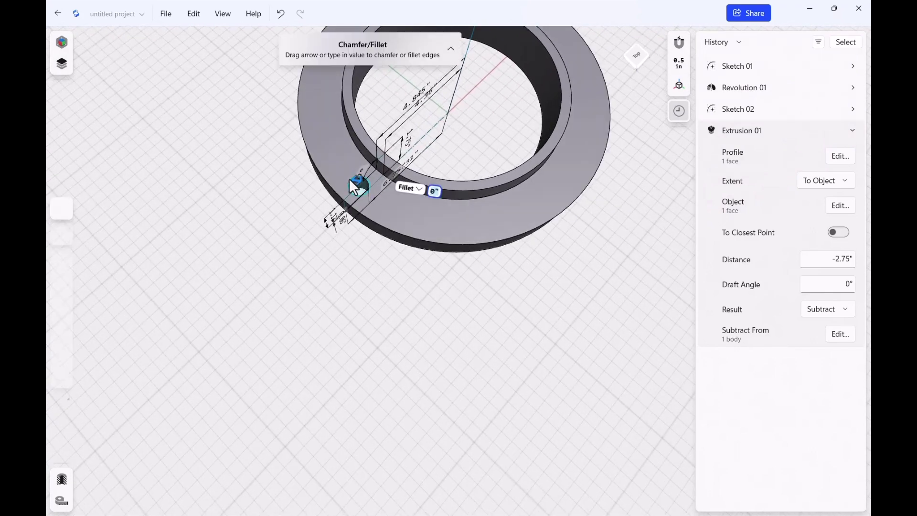
click(387, 332)
click(427, 225)
key(n)
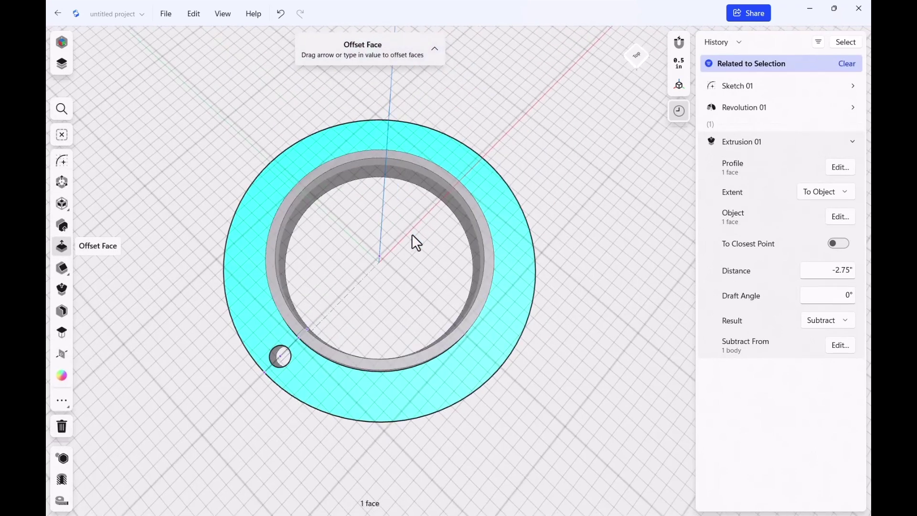
key(l)
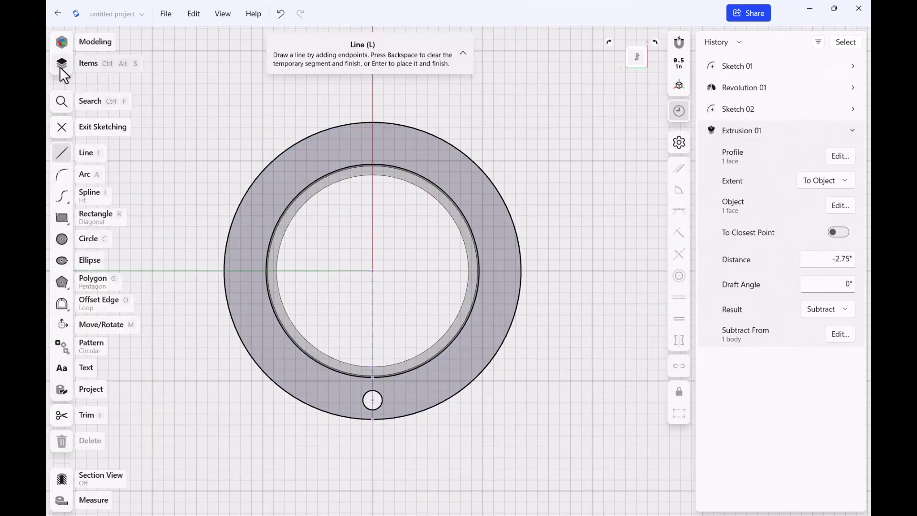
Start a circular pattern of Sketch 02's circle and construction line, centred on the flange's centre
click(60, 67)
click(115, 89)
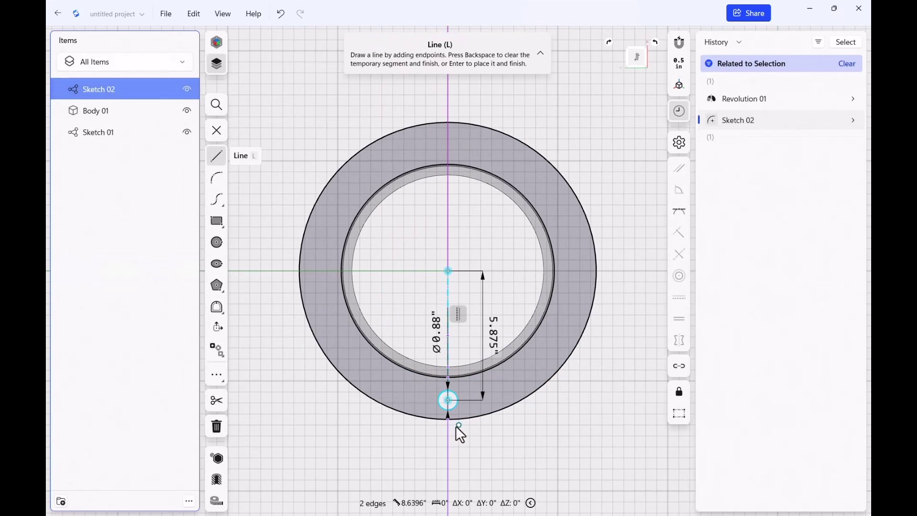
click(219, 353)
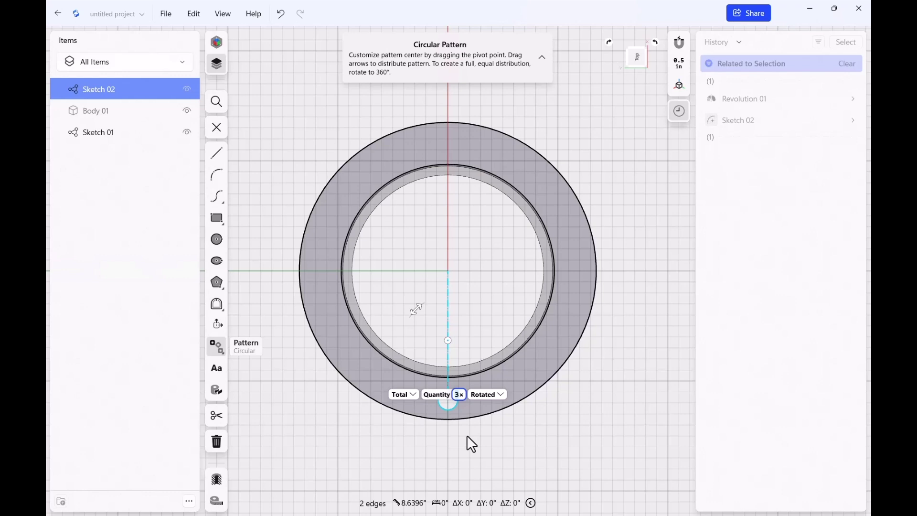
drag(447, 342, 447, 271)
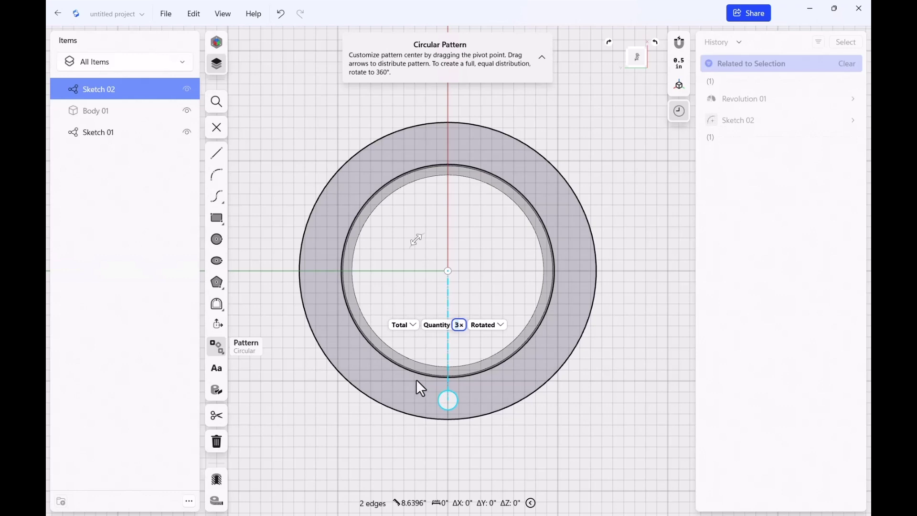
Set the circular pattern to a total angle of -360° with a quantity of 8, and finish the sketch
drag(421, 238, 406, 270)
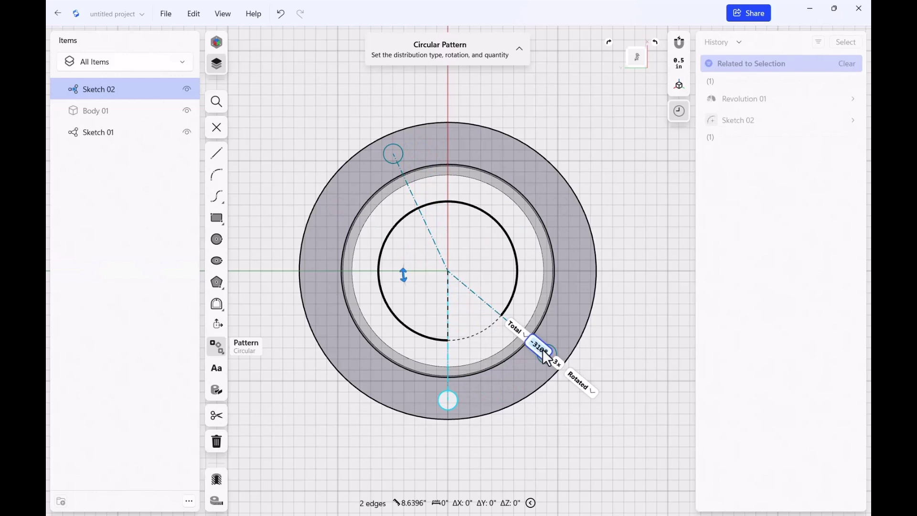
text(-36)
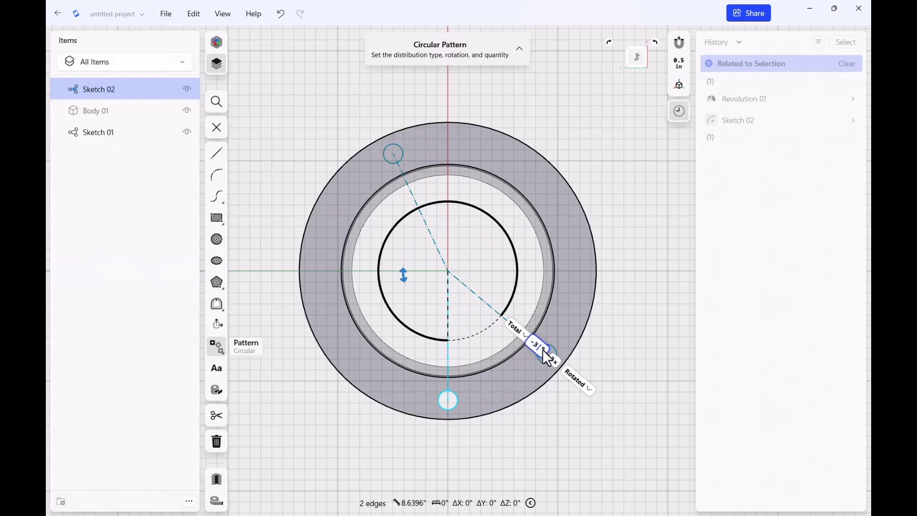
text(0)
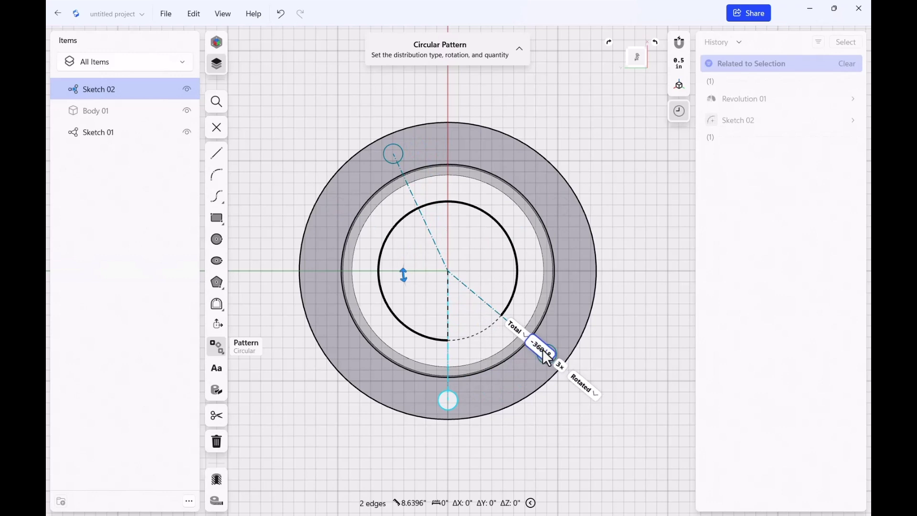
key(Return)
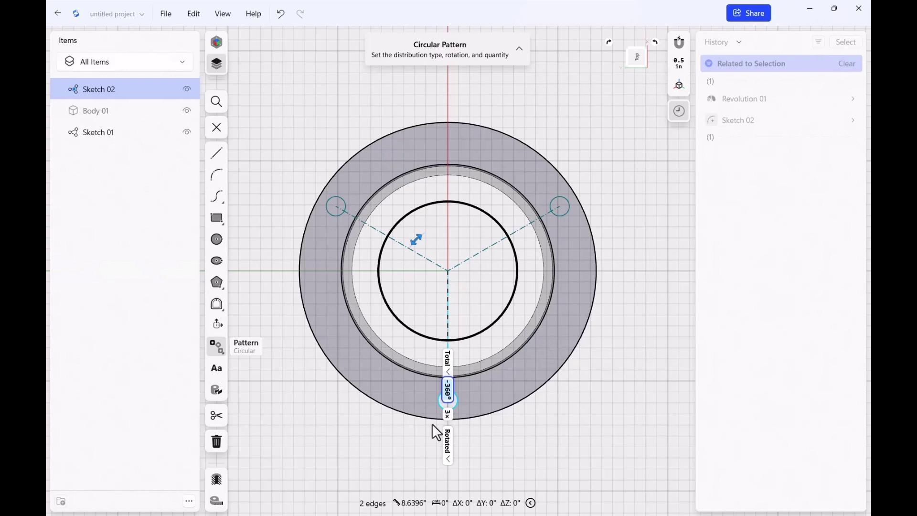
click(447, 414)
text(8)
key(Return)
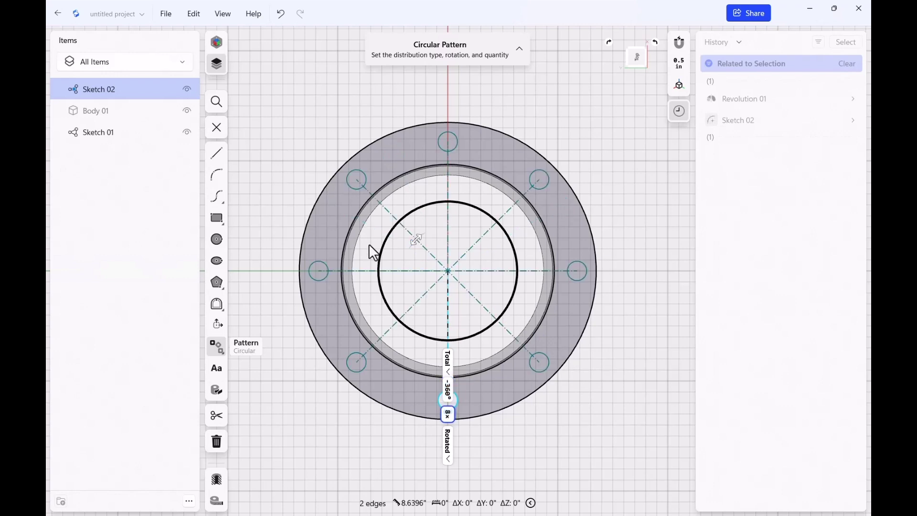
click(558, 149)
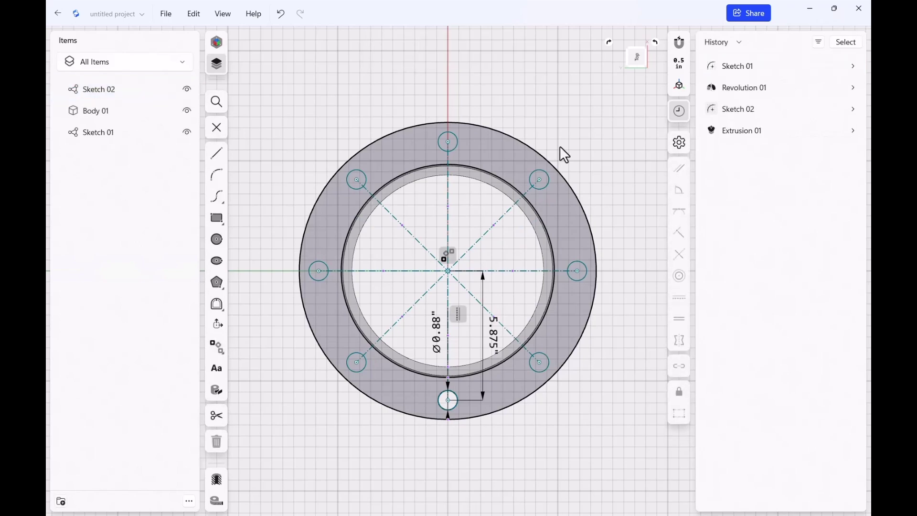
mouse_move(623, 425)
right_down()
mouse_move(629, 370)
mouse_move(624, 397)
mouse_move(614, 364)
mouse_move(597, 366)
mouse_move(589, 341)
right_up()
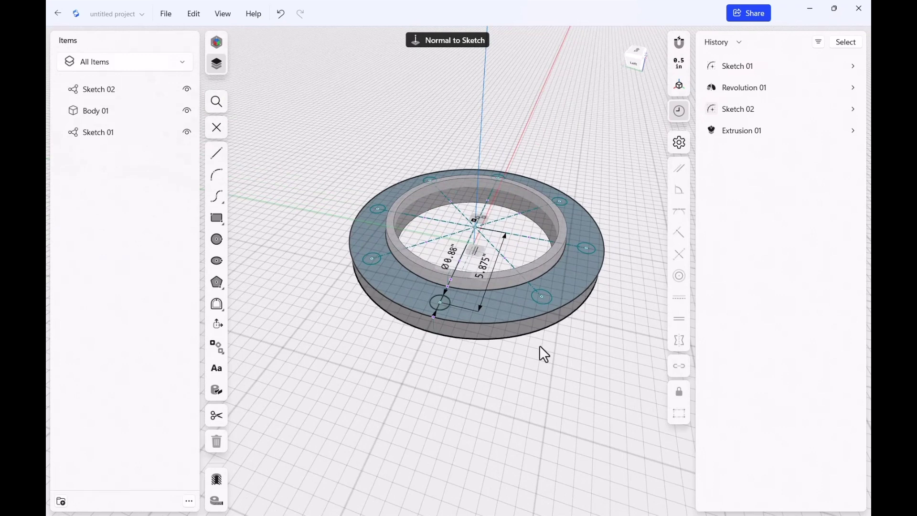
right_drag(529, 328, 539, 366)
click(538, 371)
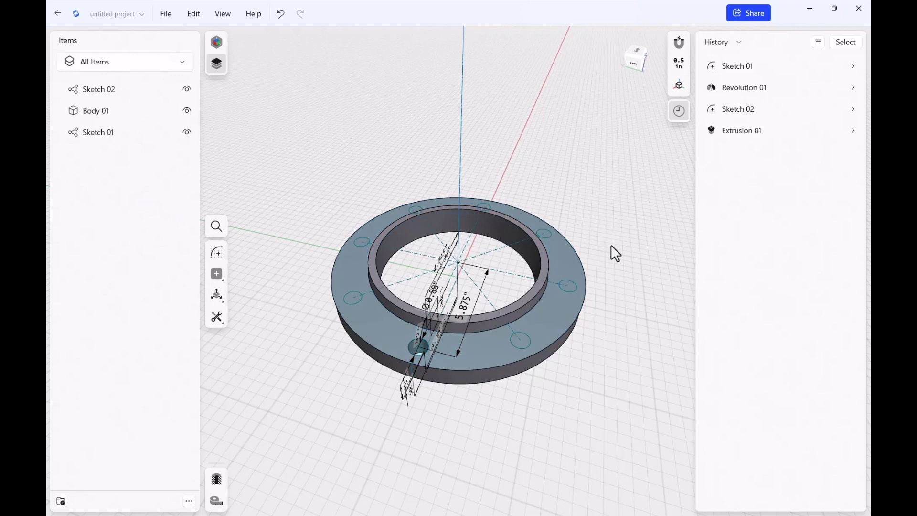
Add the seven patterned circles to Extrusion 01's profile so the cut makes all the bolt holes
click(853, 132)
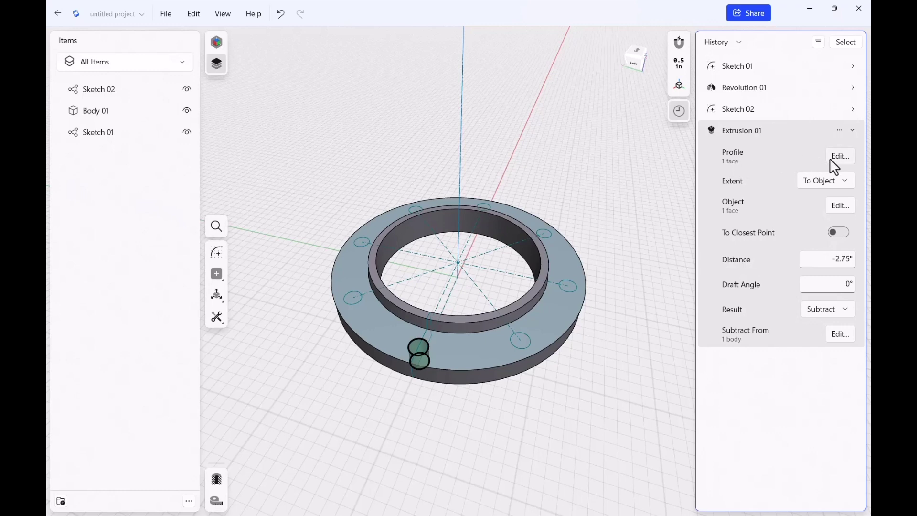
click(834, 160)
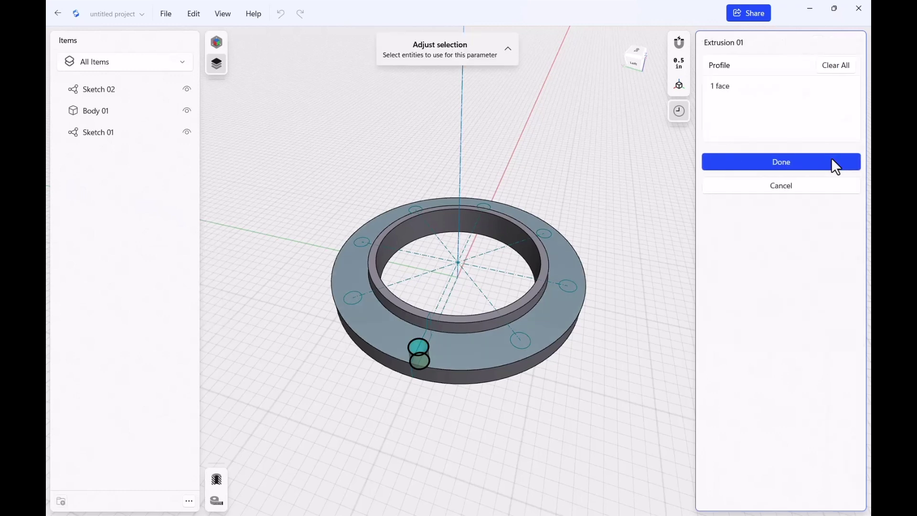
click(350, 301)
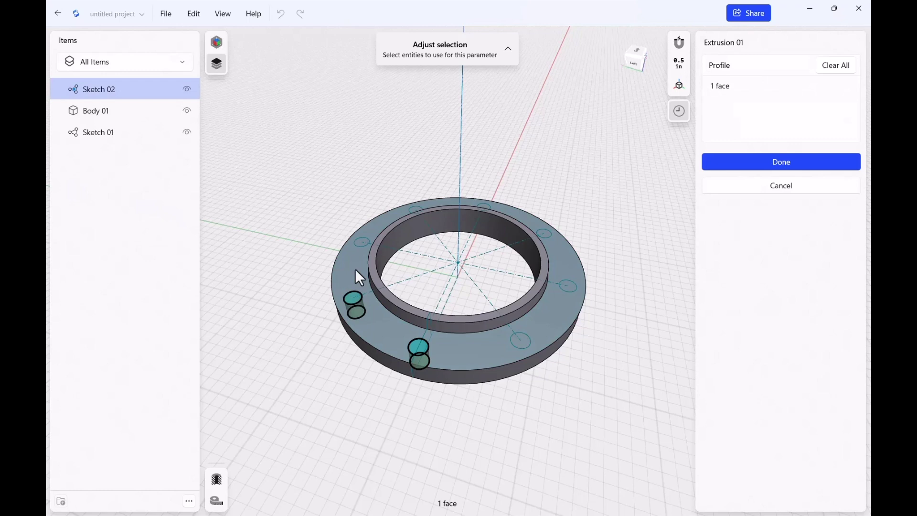
click(358, 243)
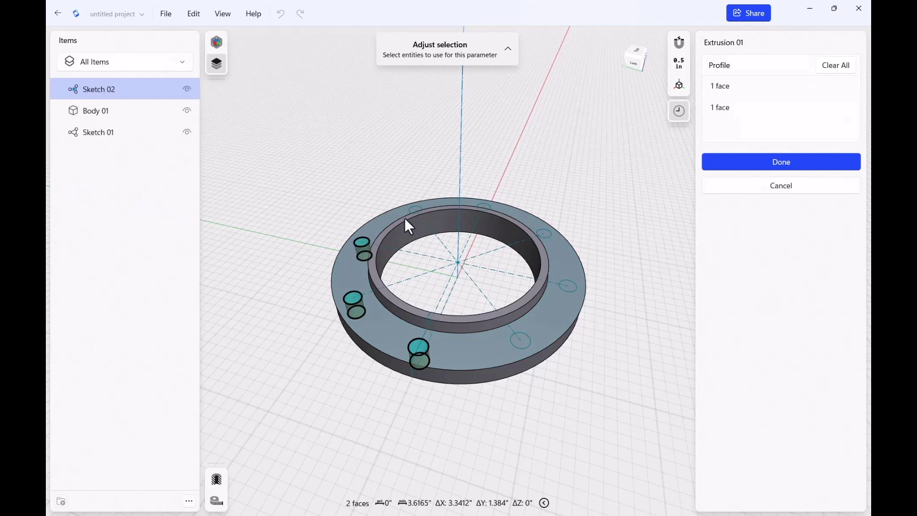
click(525, 343)
click(570, 286)
scroll(537, 227, up, 2)
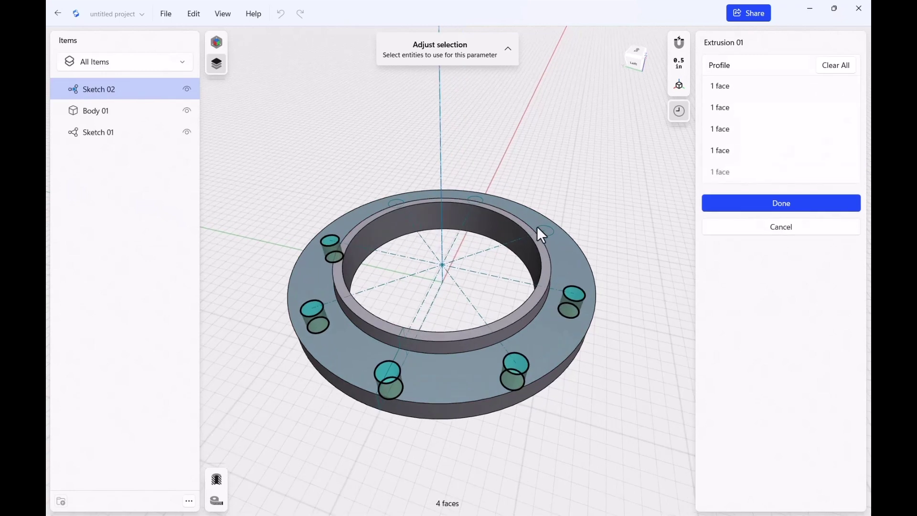
scroll(520, 188, up, 3)
click(572, 252)
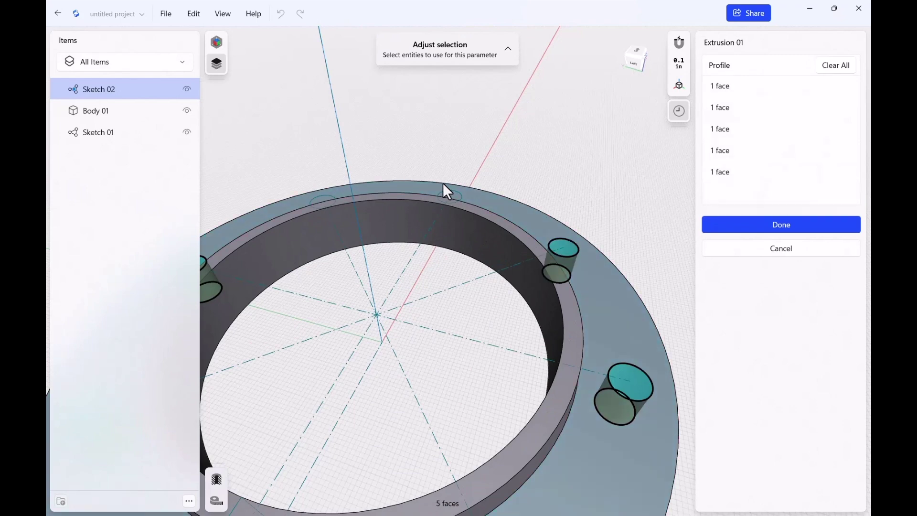
click(450, 194)
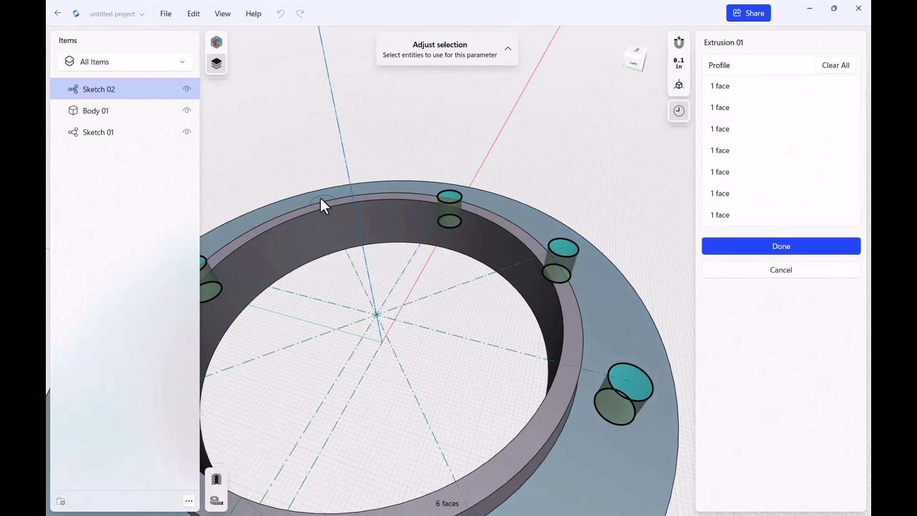
scroll(345, 218, down, 3)
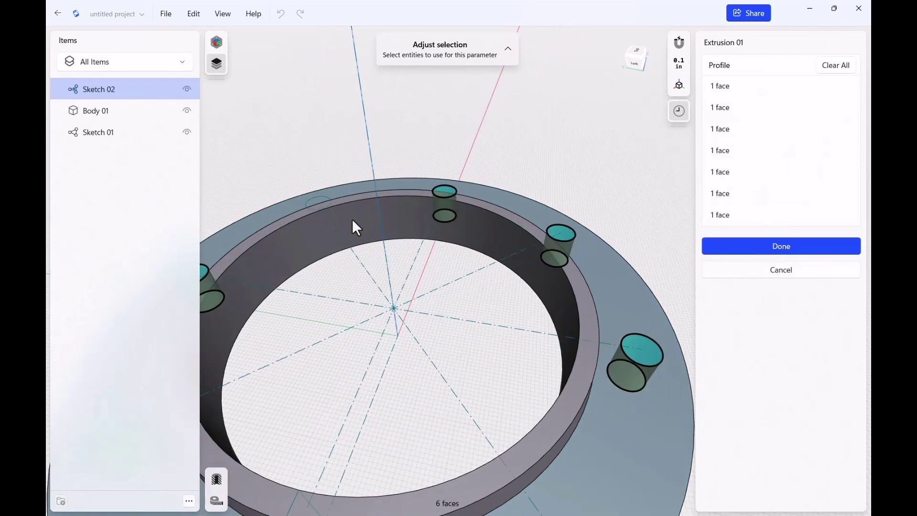
click(296, 224)
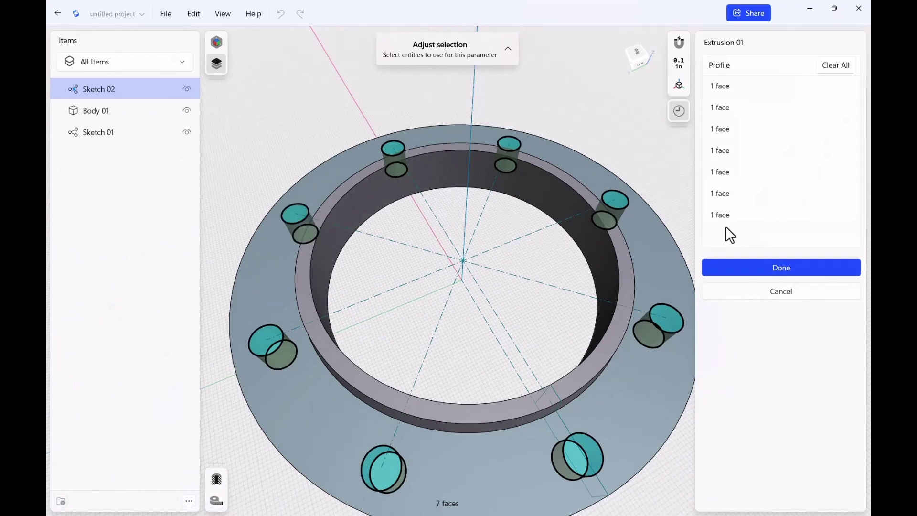
click(765, 267)
Hide Sketch 02 and Sketch 01 so only the flange body is shown
scroll(421, 184, down, 5)
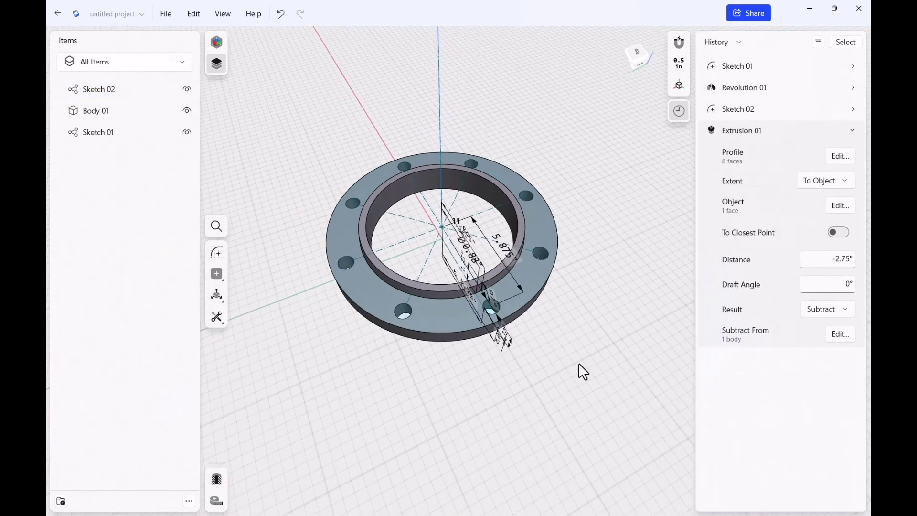
middle_drag(571, 368, 595, 347)
mouse_move(595, 348)
right_down()
mouse_move(524, 321)
mouse_move(556, 346)
mouse_move(598, 344)
right_up()
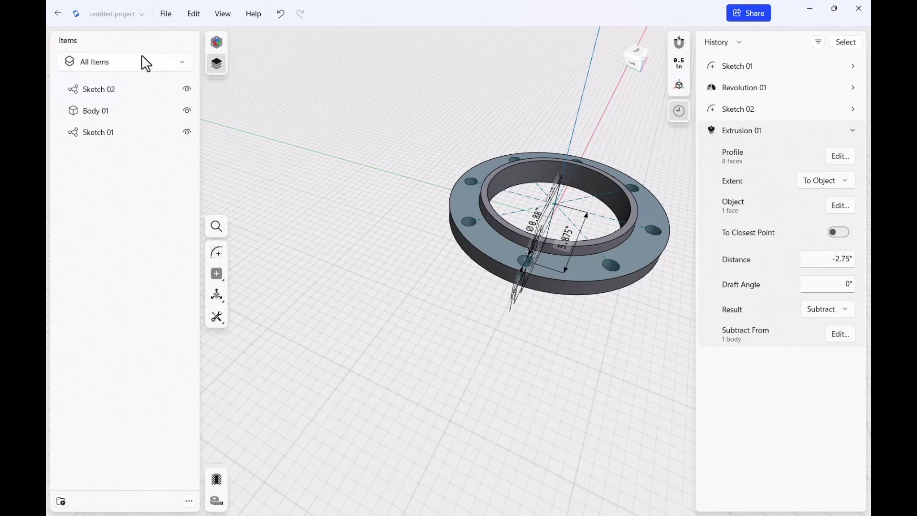
click(186, 89)
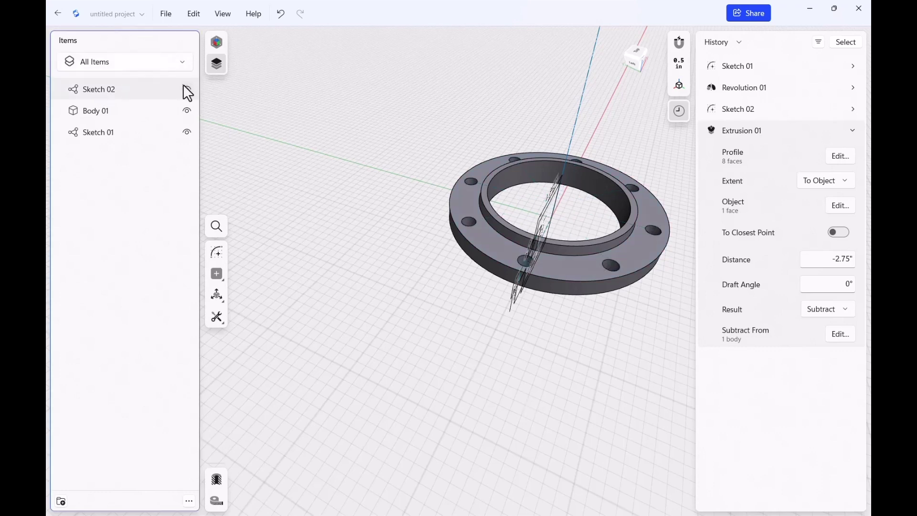
click(187, 133)
Fillet the outer edge where the raised hub meets the flange's upper ring face with a 0.252 in radius
middle_drag(313, 301, 242, 319)
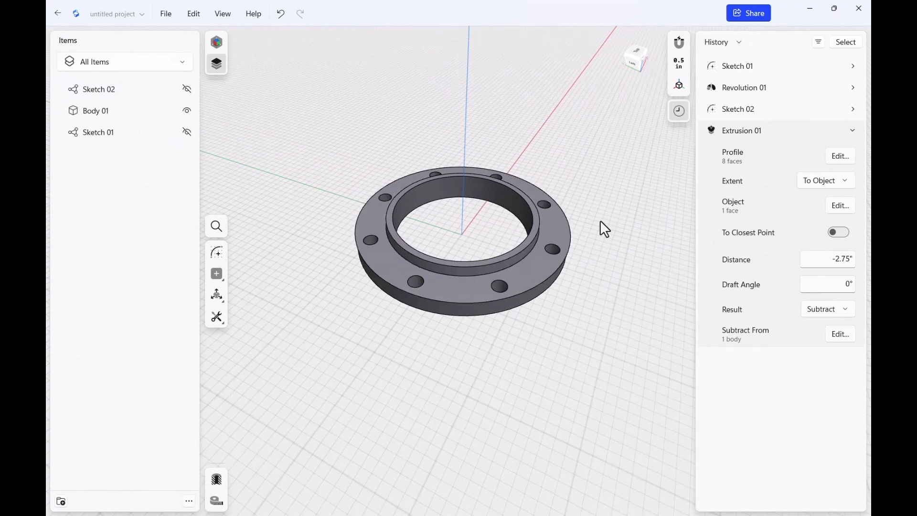
key(f)
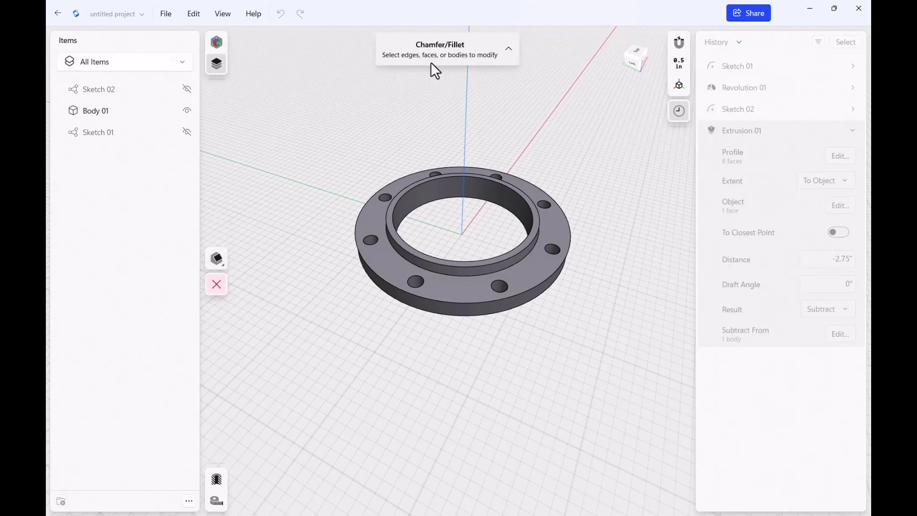
click(523, 263)
drag(535, 255, 538, 259)
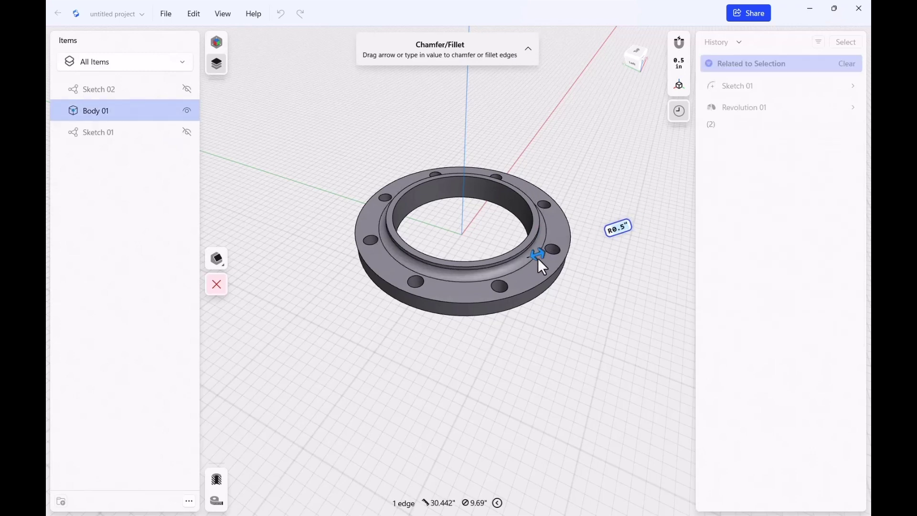
text(.252)
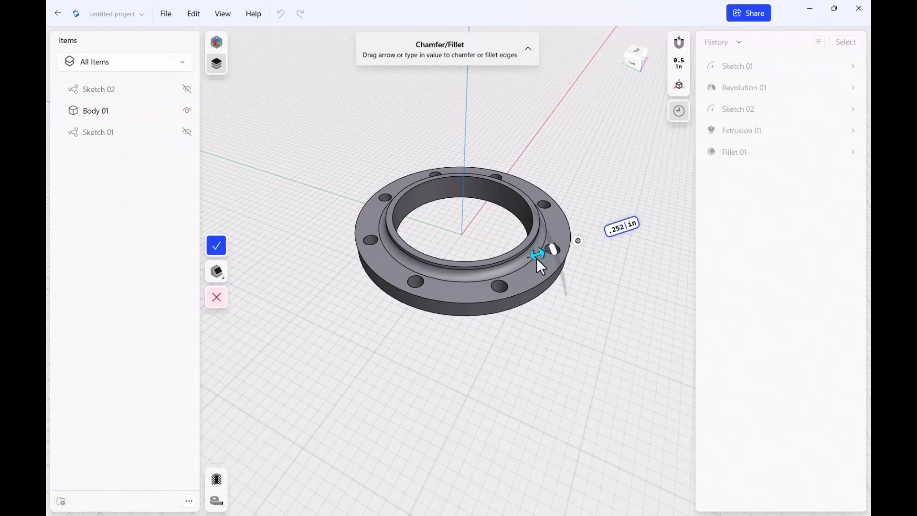
key(Return)
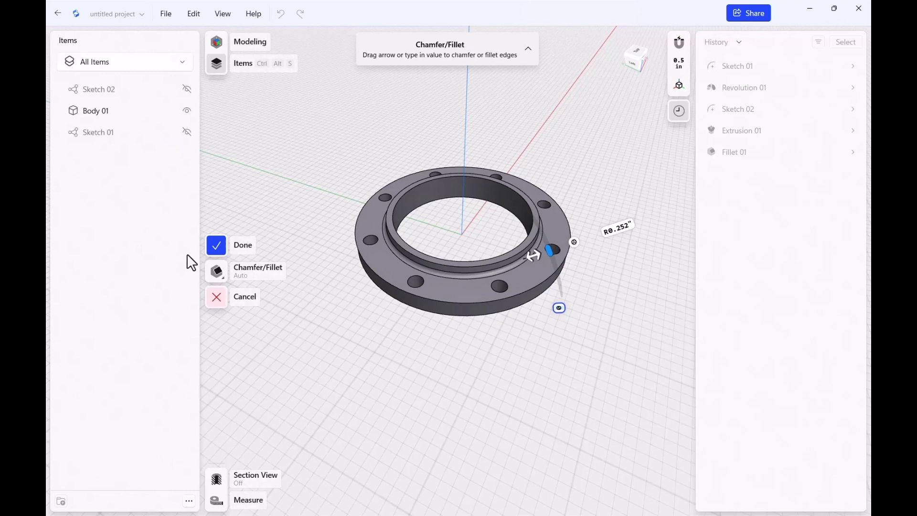
click(216, 246)
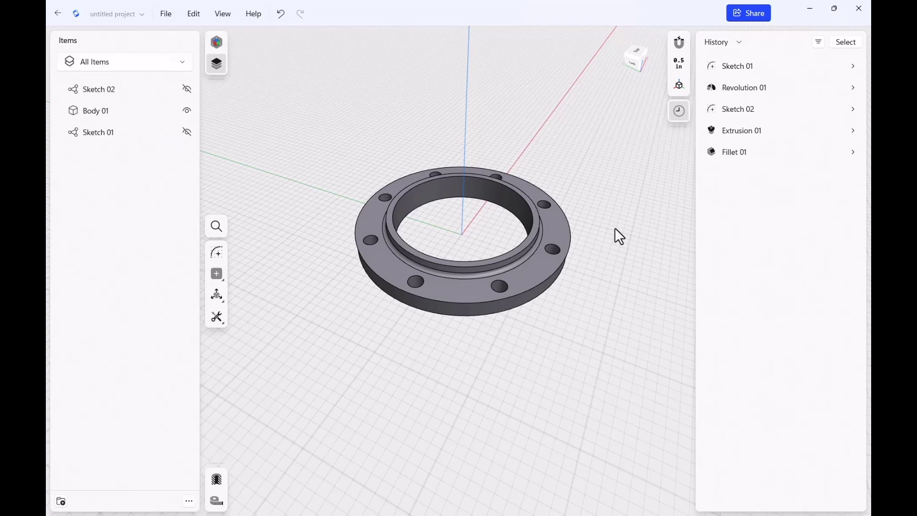
Fillet the outer top edge of the raised hub with a 0.076 in radius
key(f)
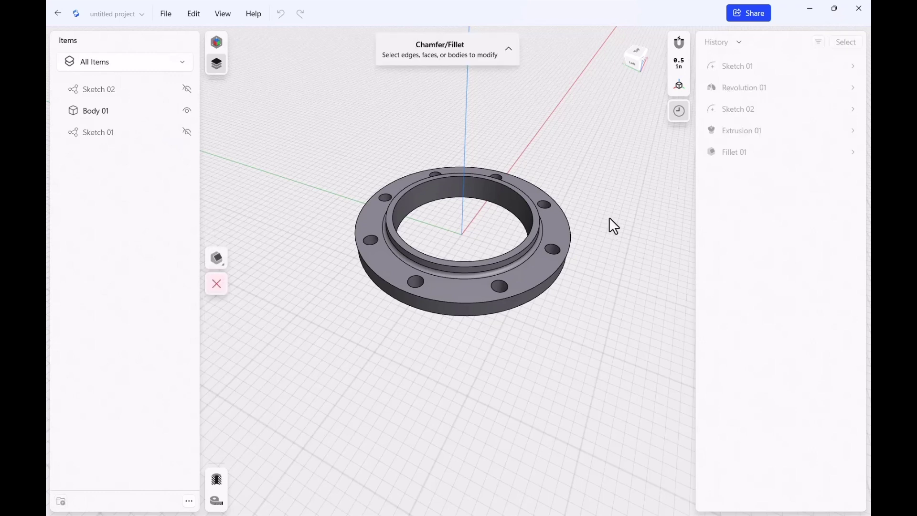
click(530, 256)
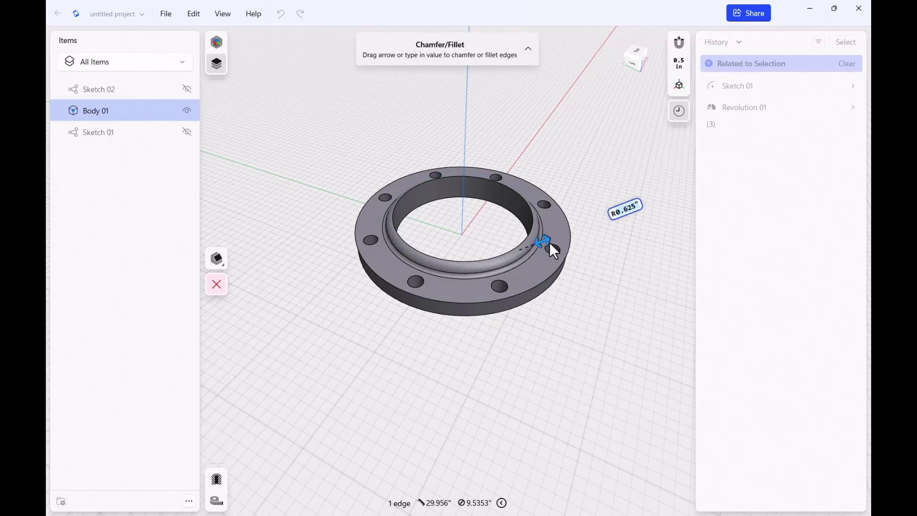
drag(541, 244, 542, 243)
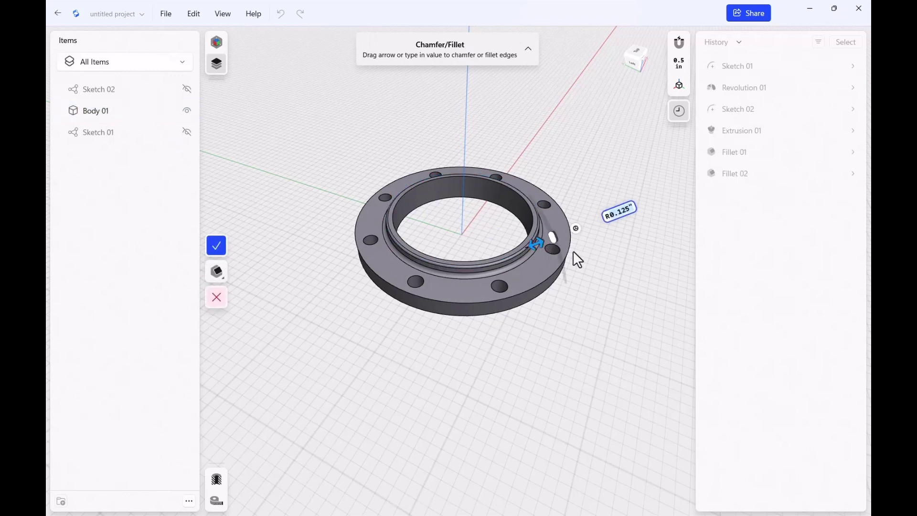
text(.076)
key(Return)
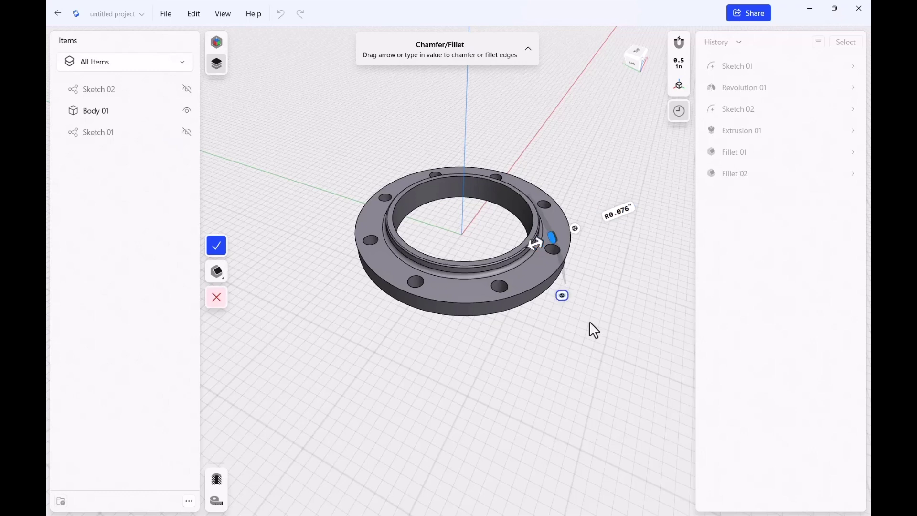
click(216, 246)
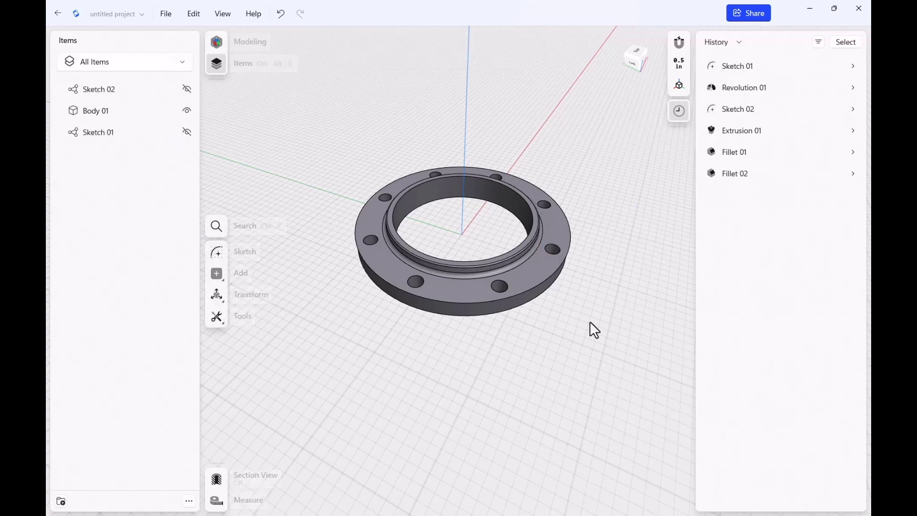
scroll(525, 276, up, 1)
scroll(512, 267, up, 5)
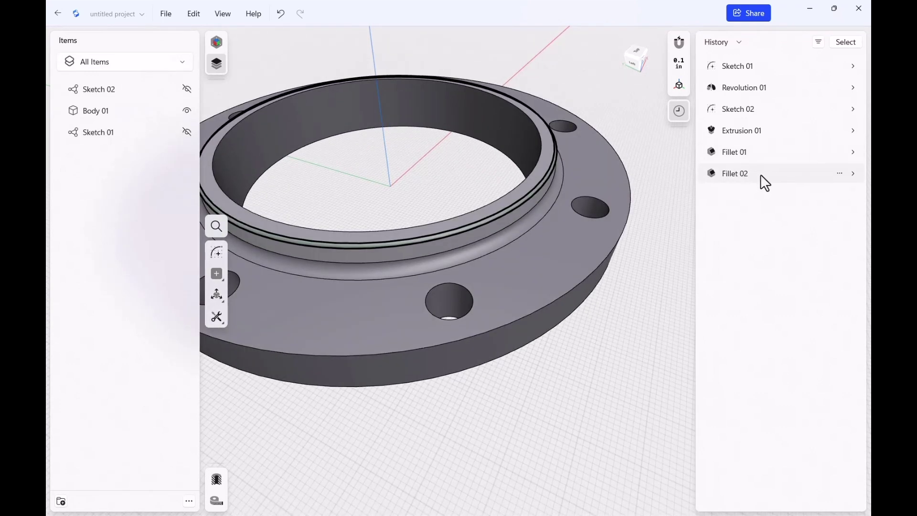
Add the hub's inner top edge and the flange's upper and lower outer rim edges to Fillet 02
click(853, 172)
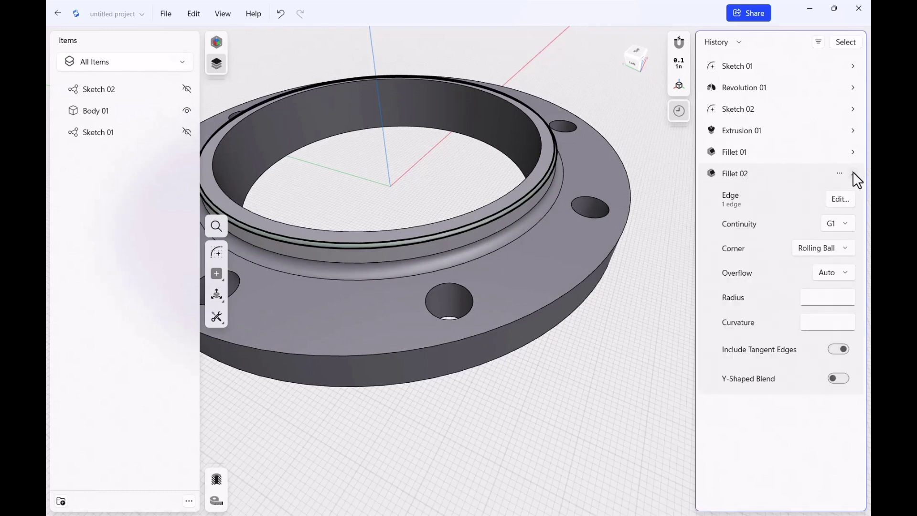
click(847, 200)
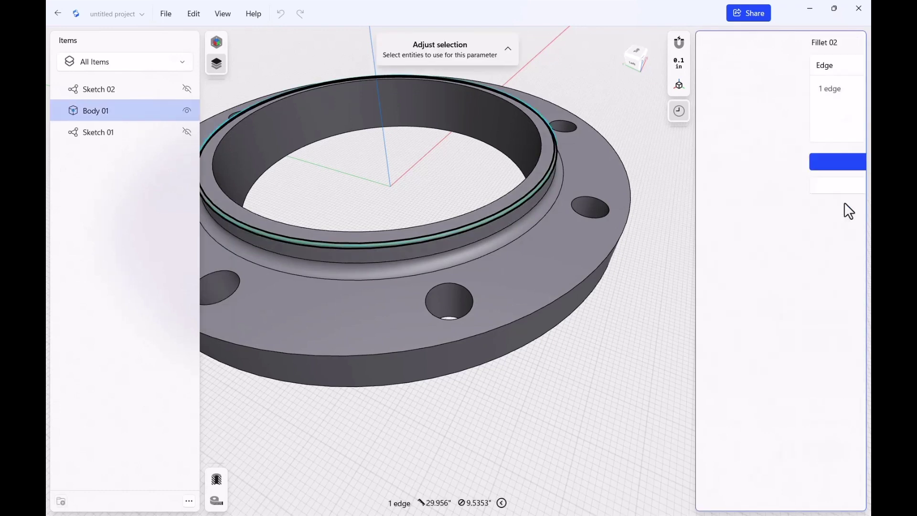
click(523, 183)
click(581, 292)
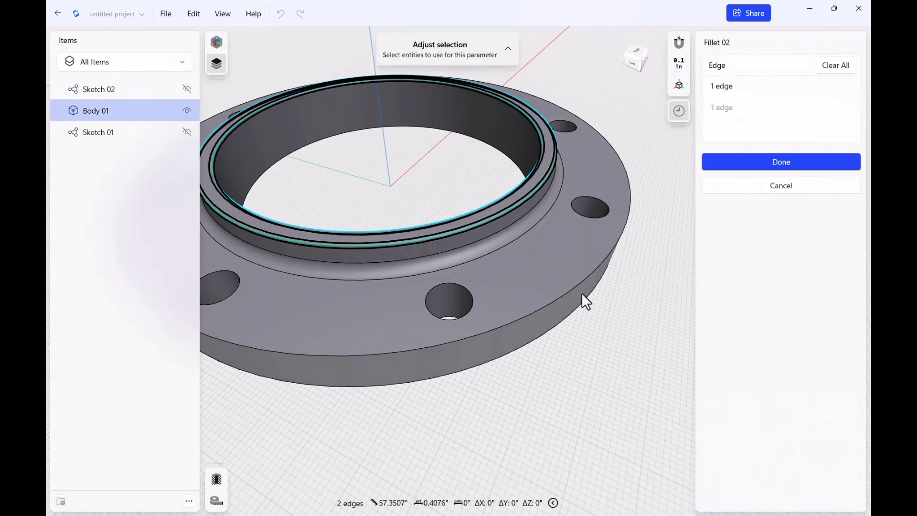
click(555, 327)
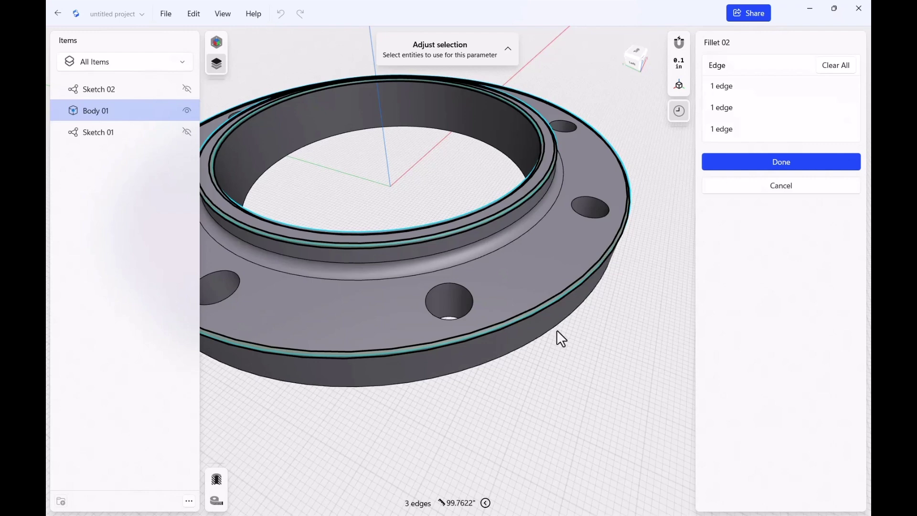
Add the bore edge and the raised-face edge on the flange's underside to Fillet 02 and finish the edge selection
right_drag(568, 371, 626, 299)
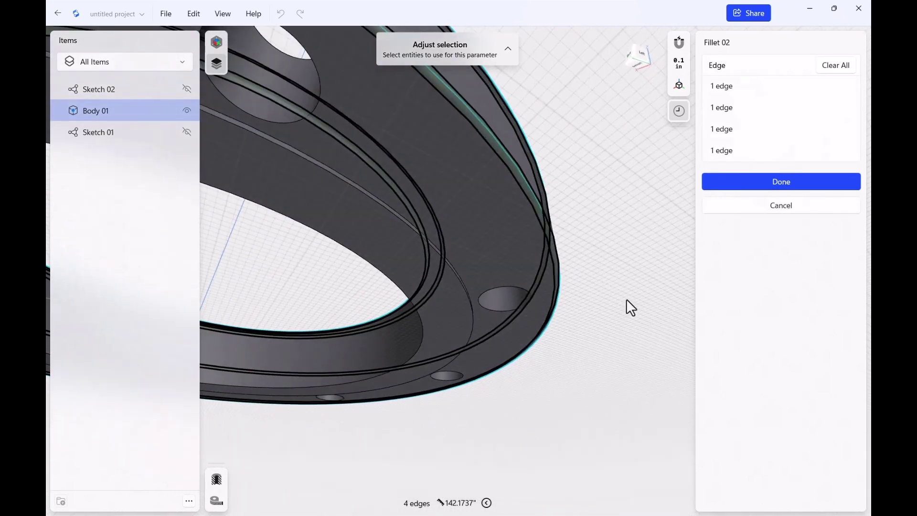
click(422, 335)
right_drag(458, 332, 375, 185)
click(370, 188)
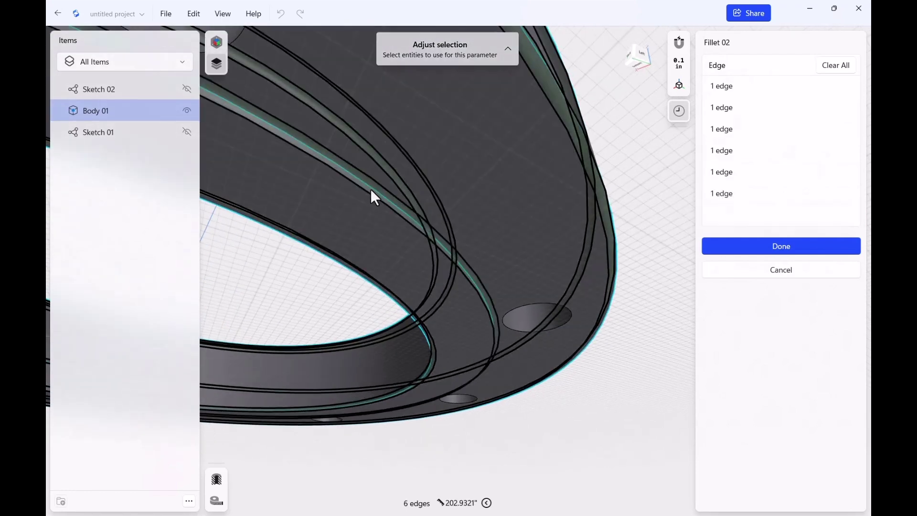
click(725, 253)
right_drag(569, 195, 603, 227)
scroll(599, 220, down, 6)
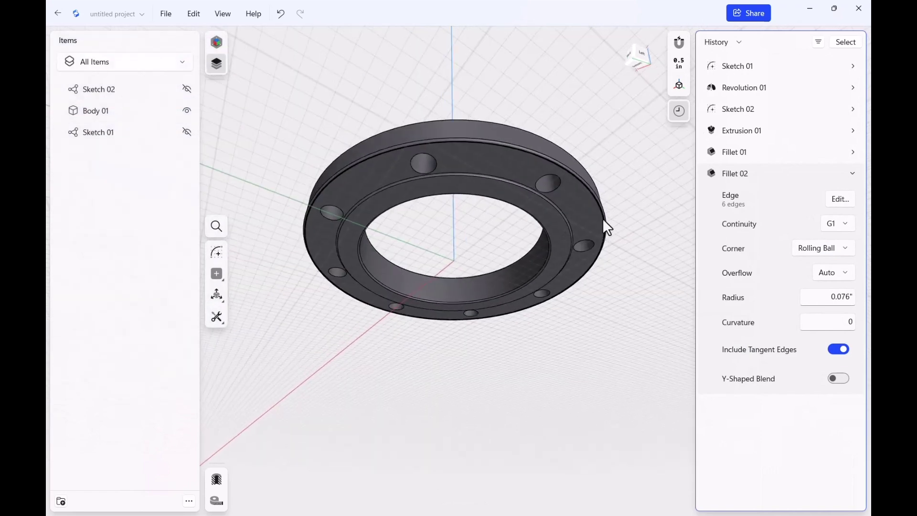
Chamfer the upper edge of one bolt hole on the flange by 0.050 in
right_drag(616, 176, 629, 253)
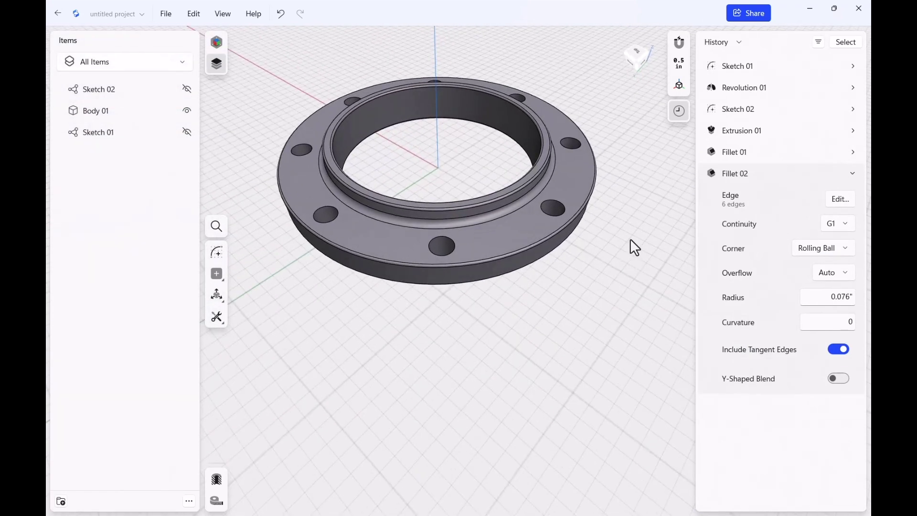
key(f)
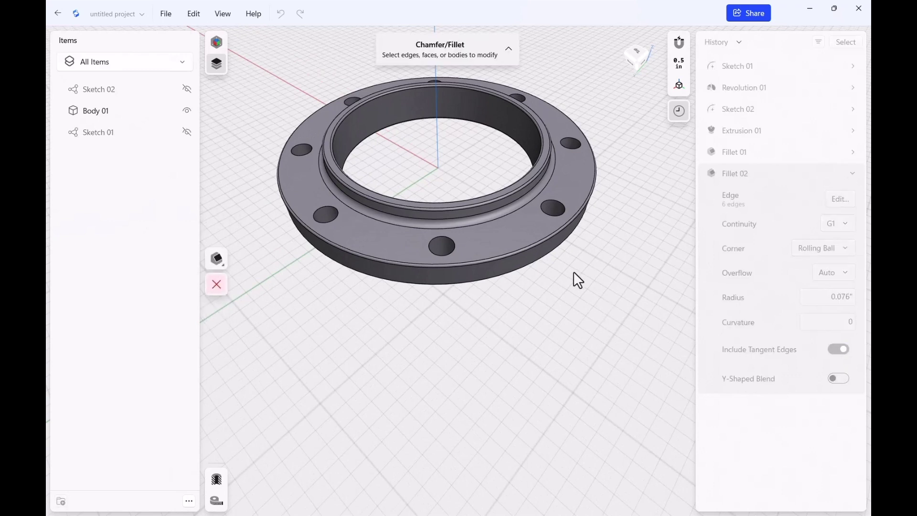
click(557, 206)
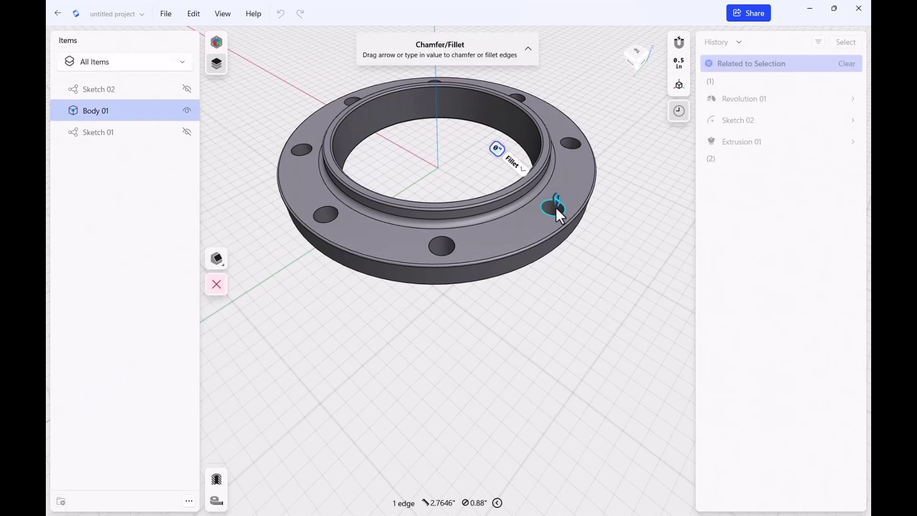
mouse_move(556, 200)
mouse_down()
mouse_move(585, 214)
mouse_move(542, 203)
mouse_up()
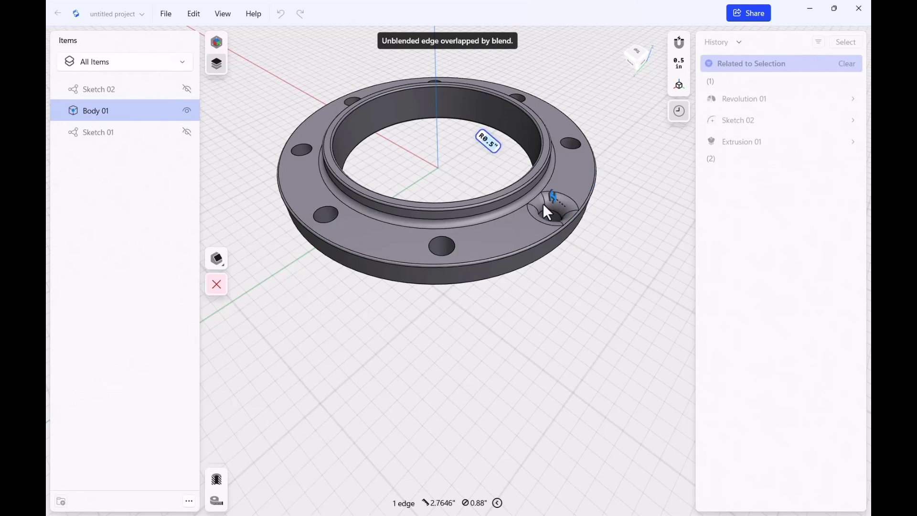
drag(575, 229, 562, 210)
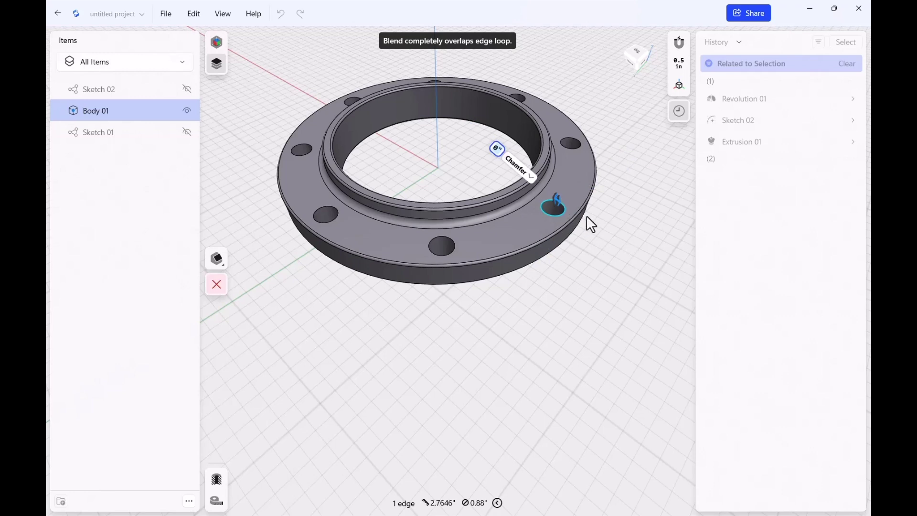
text(.050)
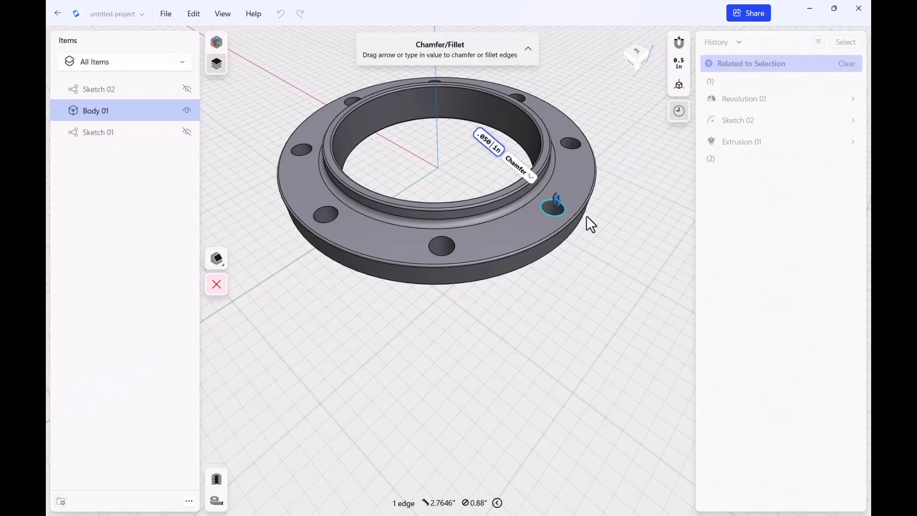
key(Return)
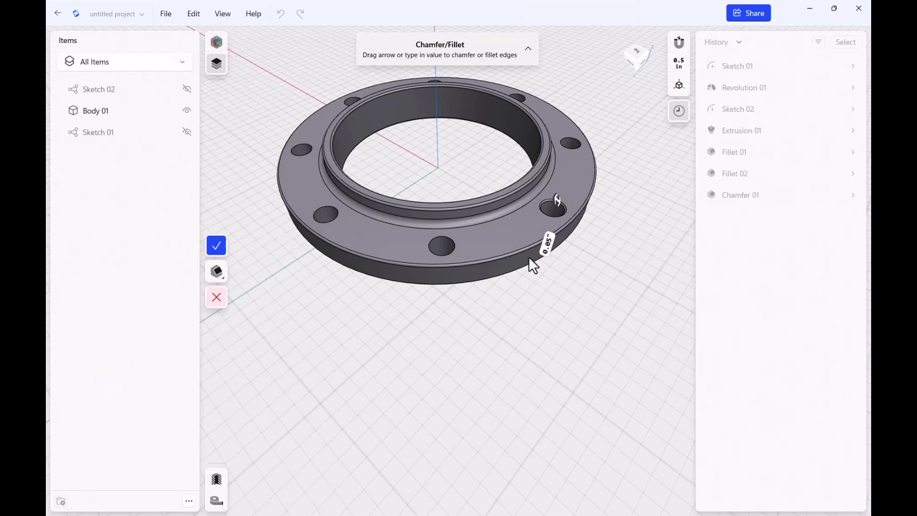
click(218, 243)
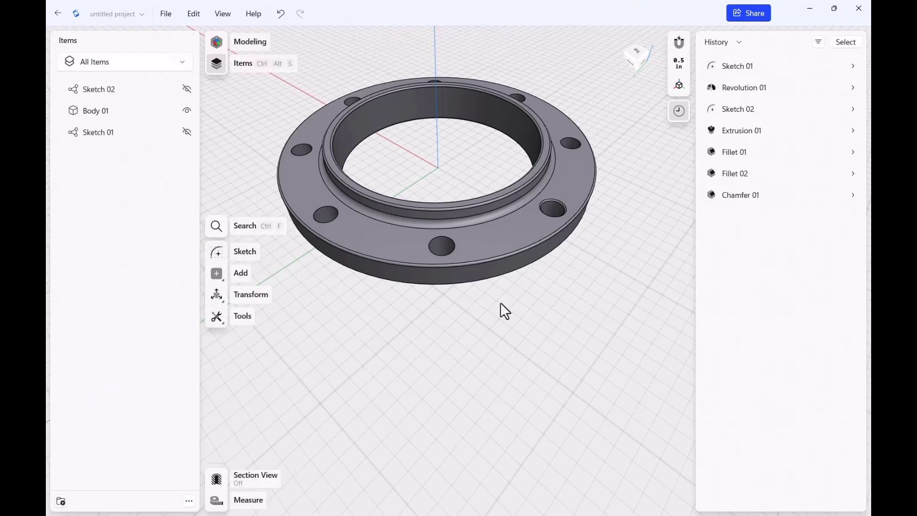
Add the upper edges of the other seven bolt holes to Chamfer 01's edge selection
click(853, 196)
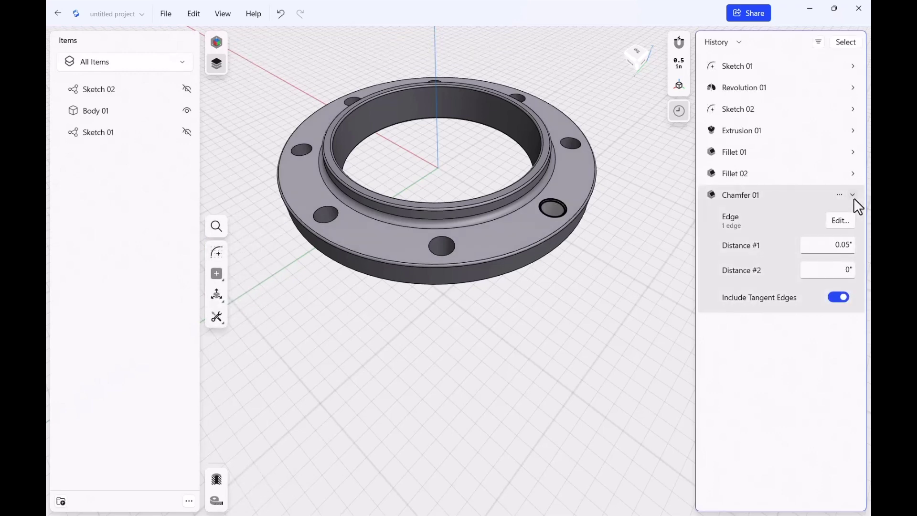
click(840, 221)
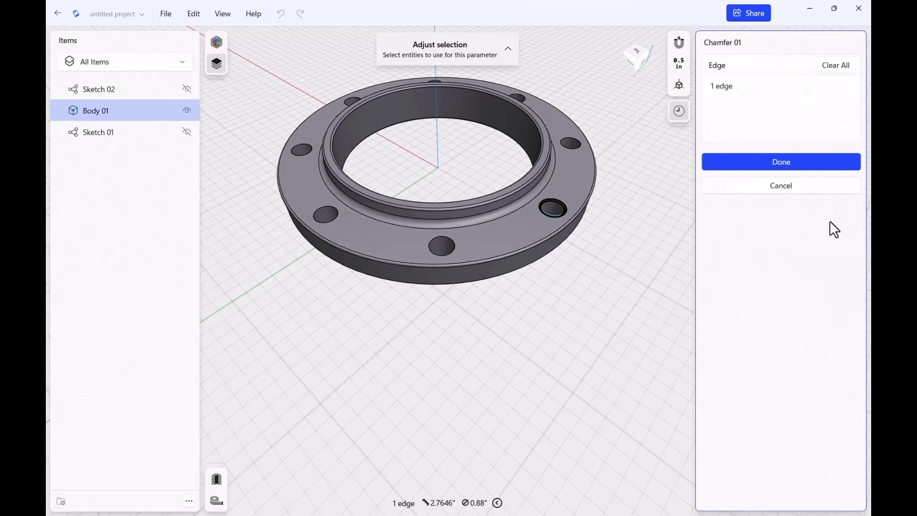
click(447, 237)
click(321, 207)
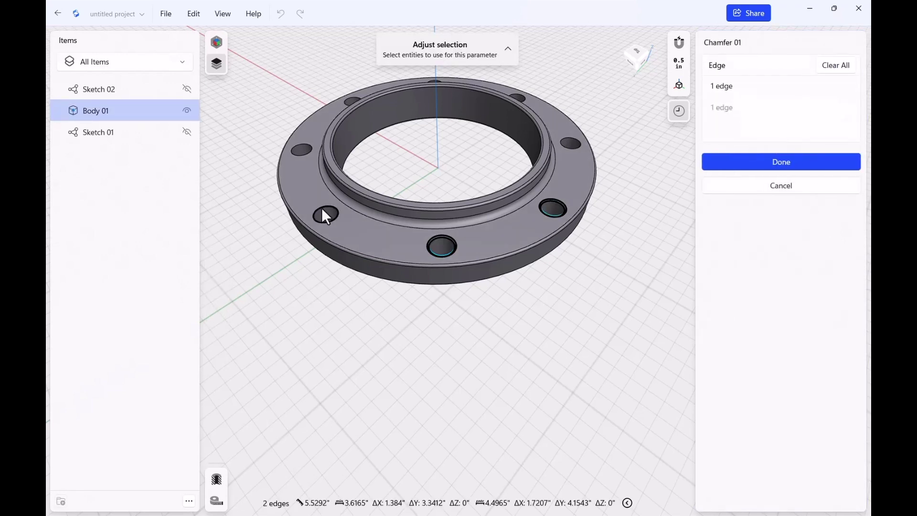
click(299, 143)
click(353, 101)
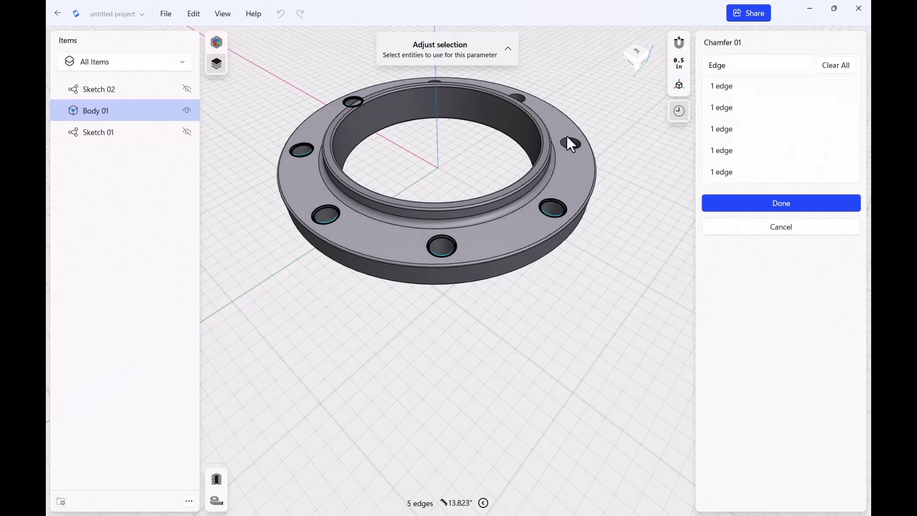
click(566, 138)
click(521, 94)
middle_drag(538, 113, 561, 230)
click(468, 190)
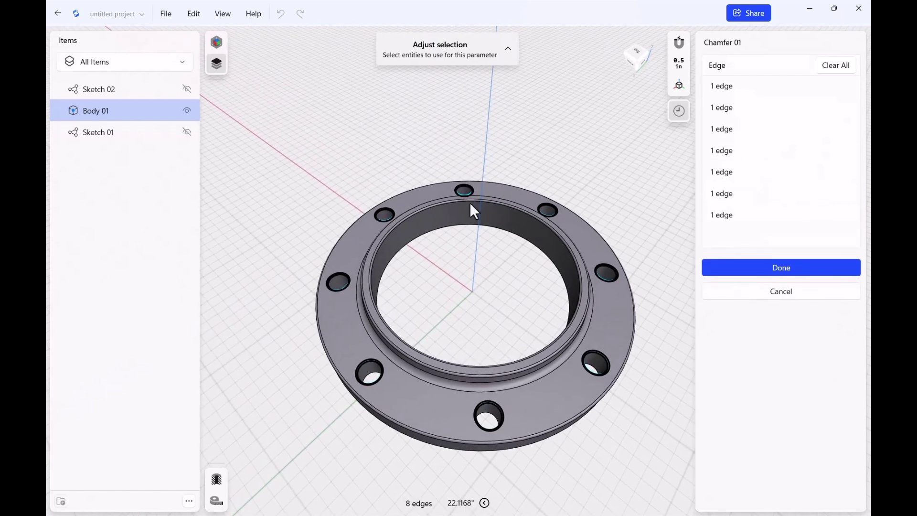
Add the eight bolt-hole edges on the flange's underside to Chamfer 01 and finish the edge selection
middle_drag(494, 286, 497, 229)
right_drag(495, 224, 626, 330)
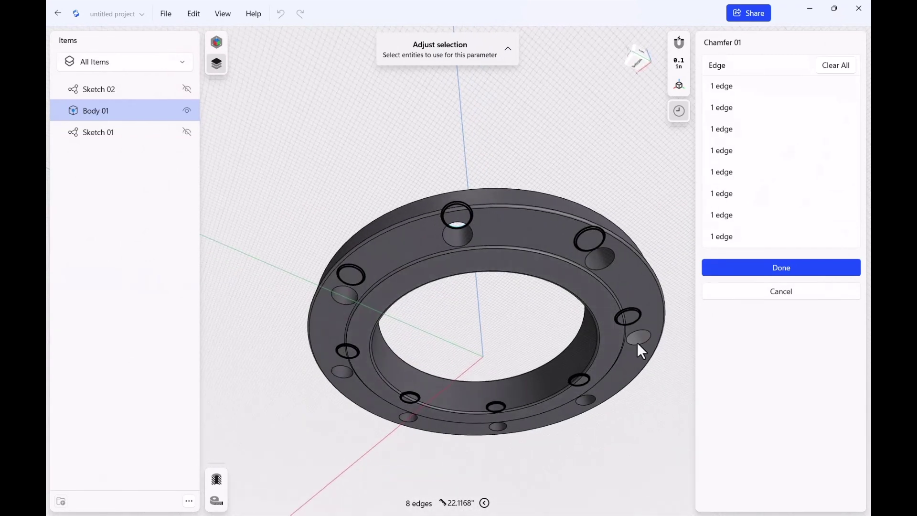
click(638, 342)
click(597, 272)
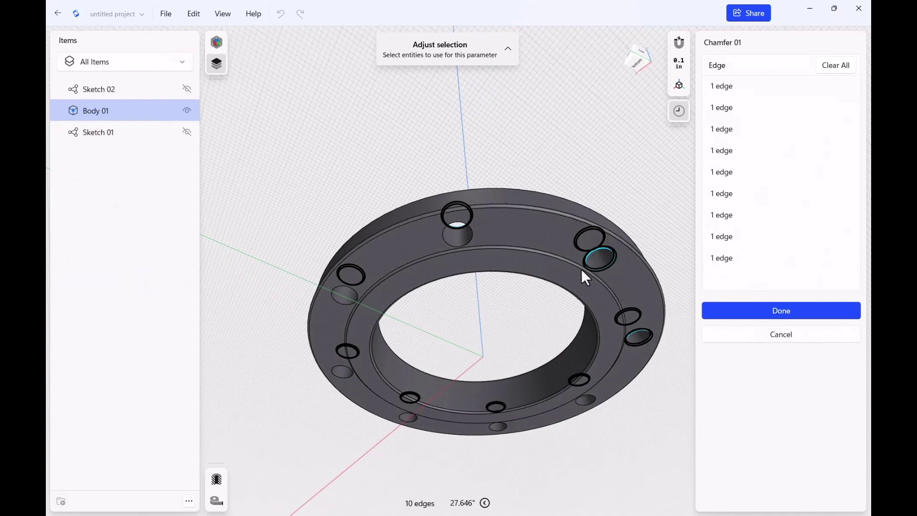
click(470, 241)
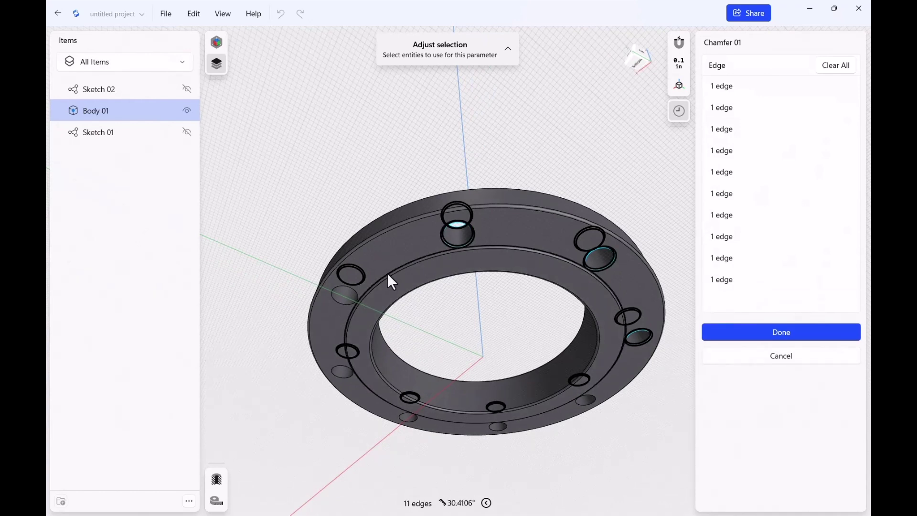
click(345, 302)
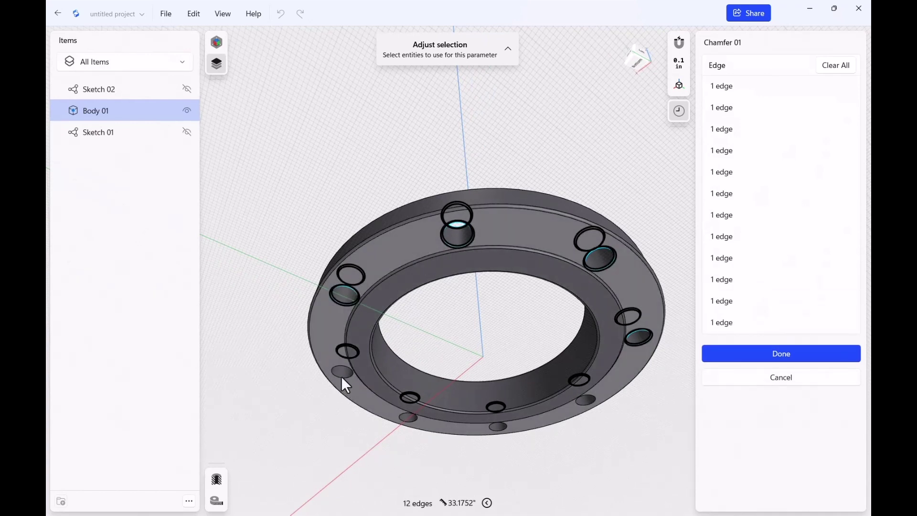
click(342, 373)
click(409, 418)
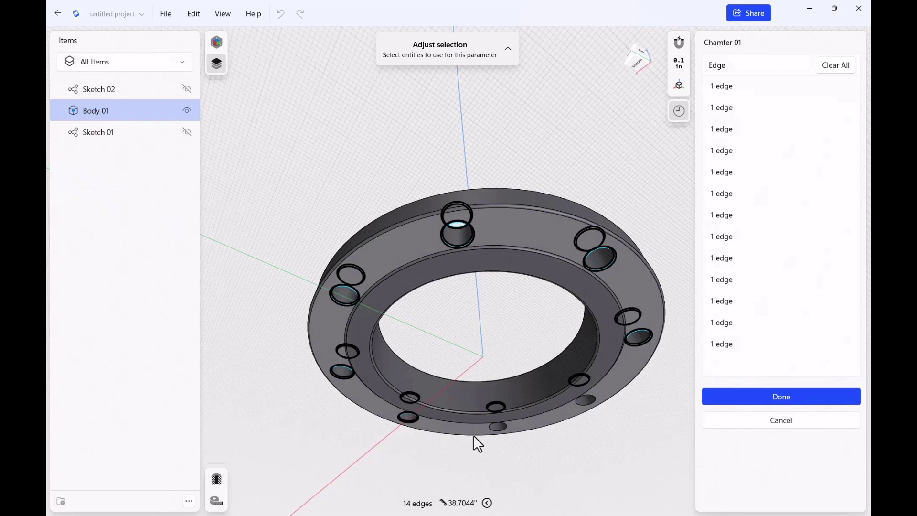
click(497, 428)
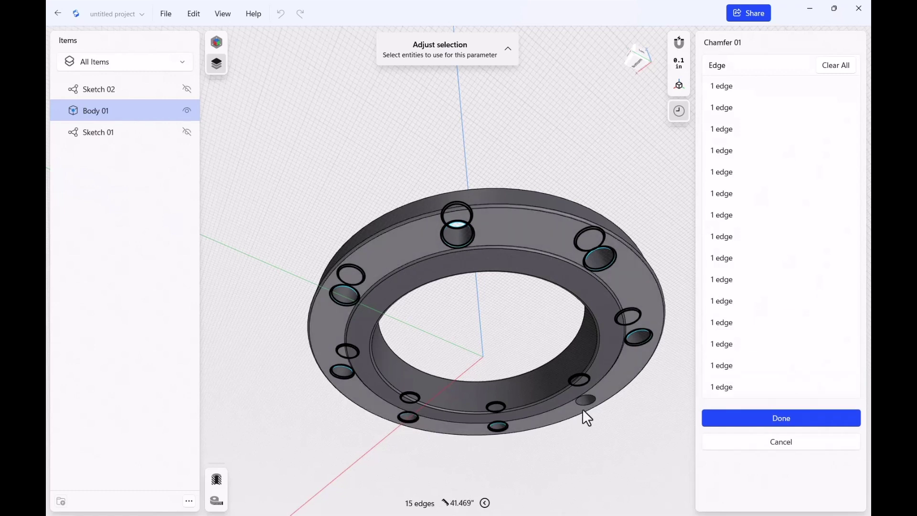
click(585, 405)
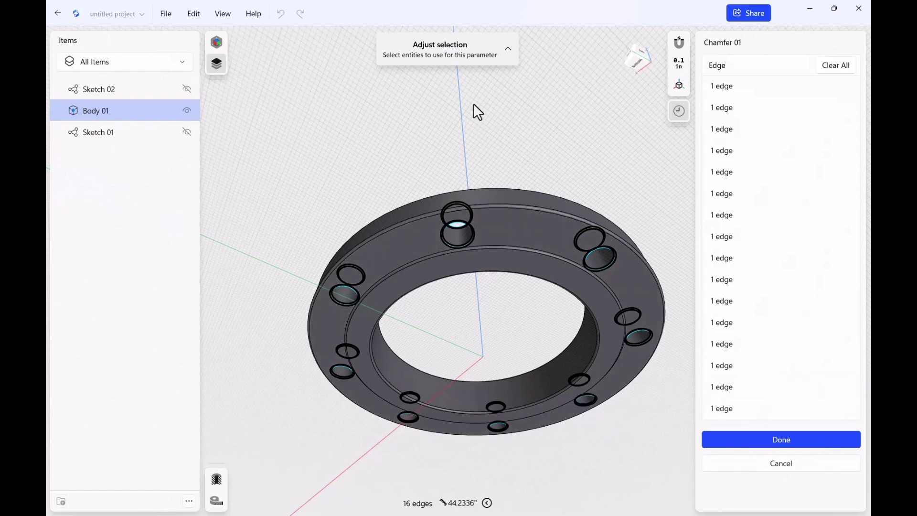
click(785, 438)
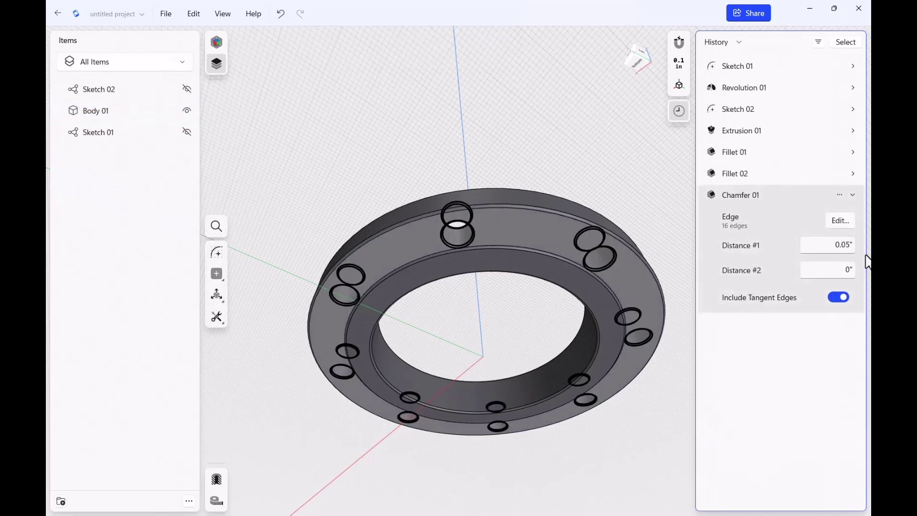
mouse_move(622, 173)
right_down()
mouse_move(607, 242)
mouse_move(600, 189)
mouse_move(583, 239)
mouse_move(617, 288)
mouse_move(573, 335)
right_up()
scroll(592, 346, down, 5)
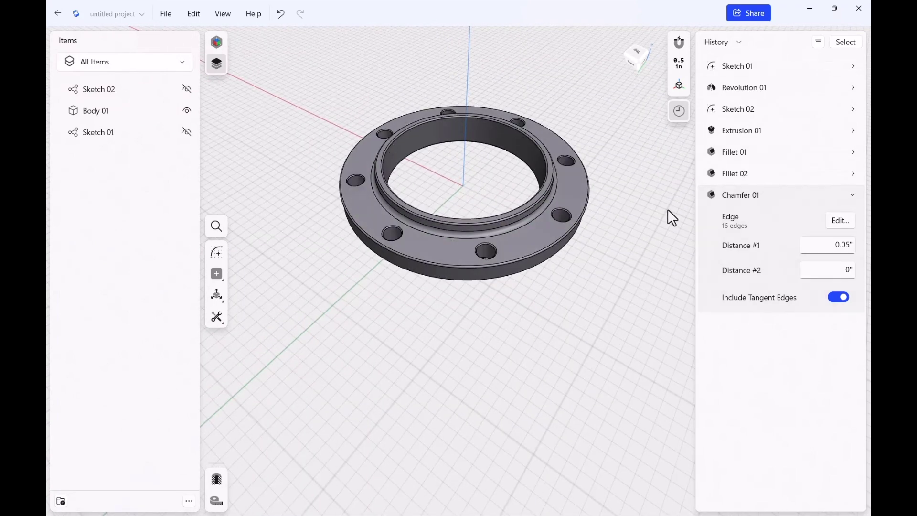
click(852, 195)
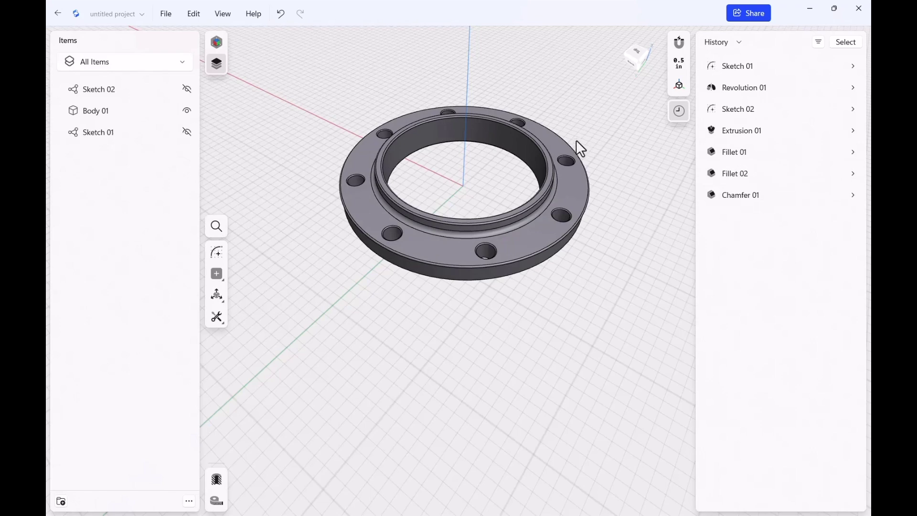
right_drag(579, 137, 632, 209)
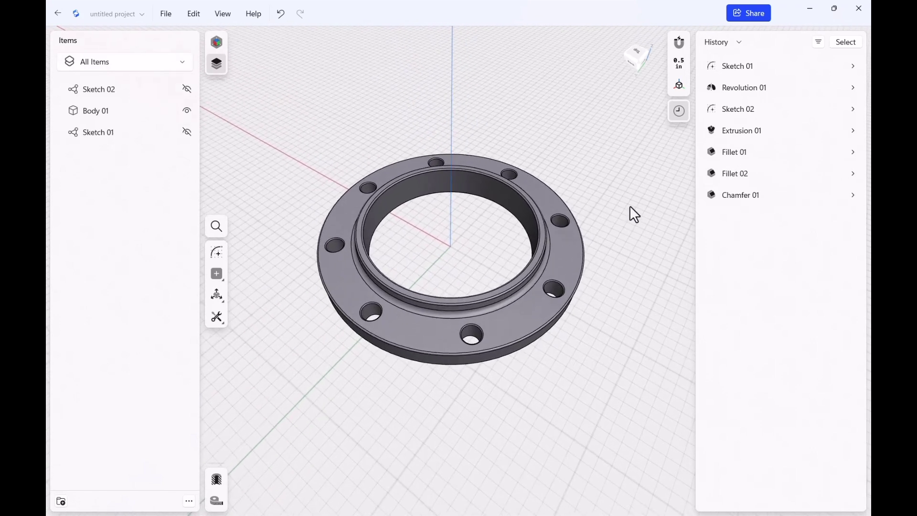